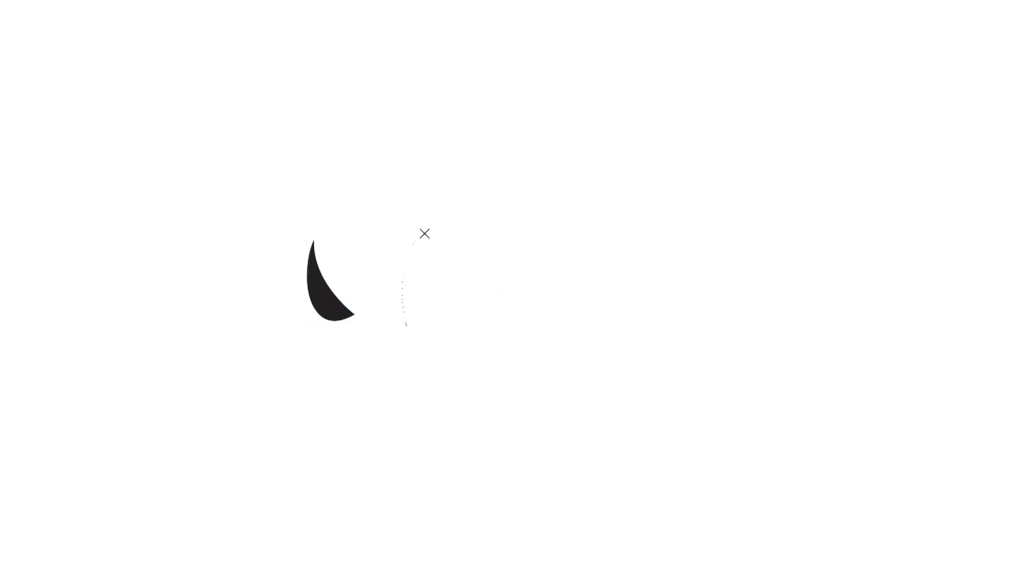
- Blob-brush two solid black horn shapes and a leaf between them, then select all and deselect
{"action": "left_click_drag", "start_coordinate": [423, 330], "coordinate": [415, 323]}
{"action": "left_click", "coordinate": [493, 304]}
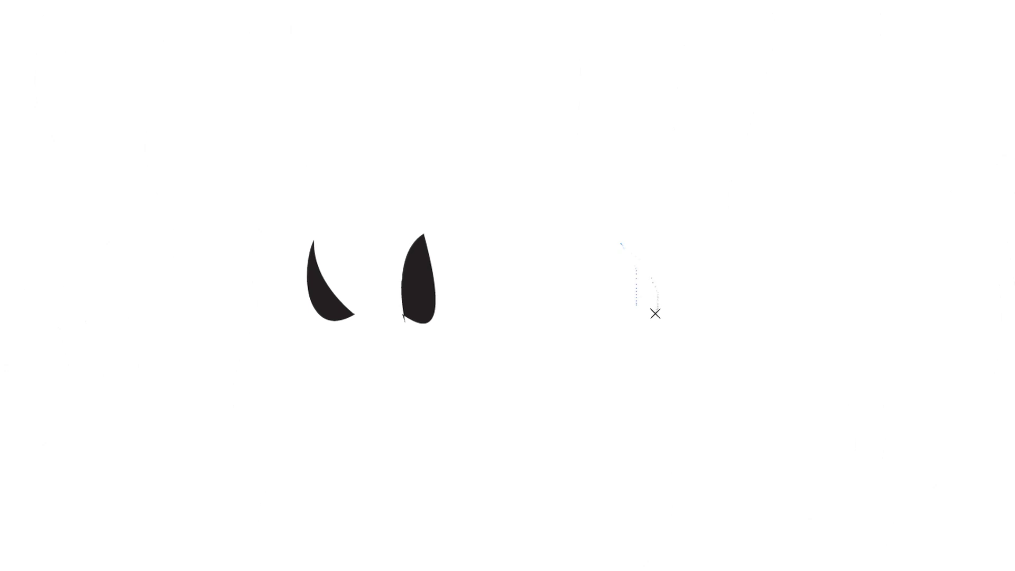
{"action": "left_click_drag", "start_coordinate": [654, 313], "coordinate": [614, 322]}
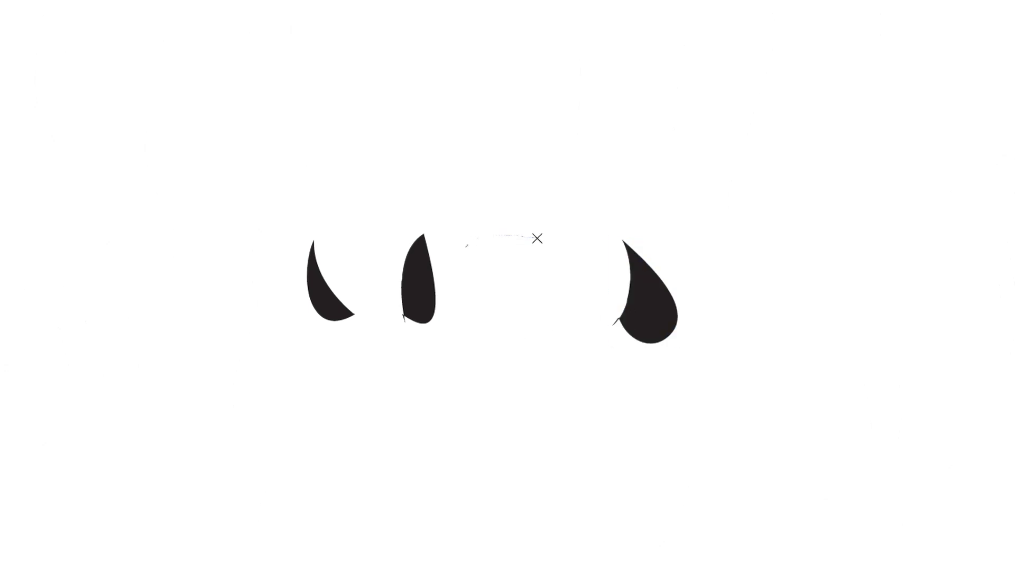
{"action": "left_click_drag", "start_coordinate": [585, 275], "coordinate": [581, 277]}
{"action": "key", "text": "ctrl+a"}
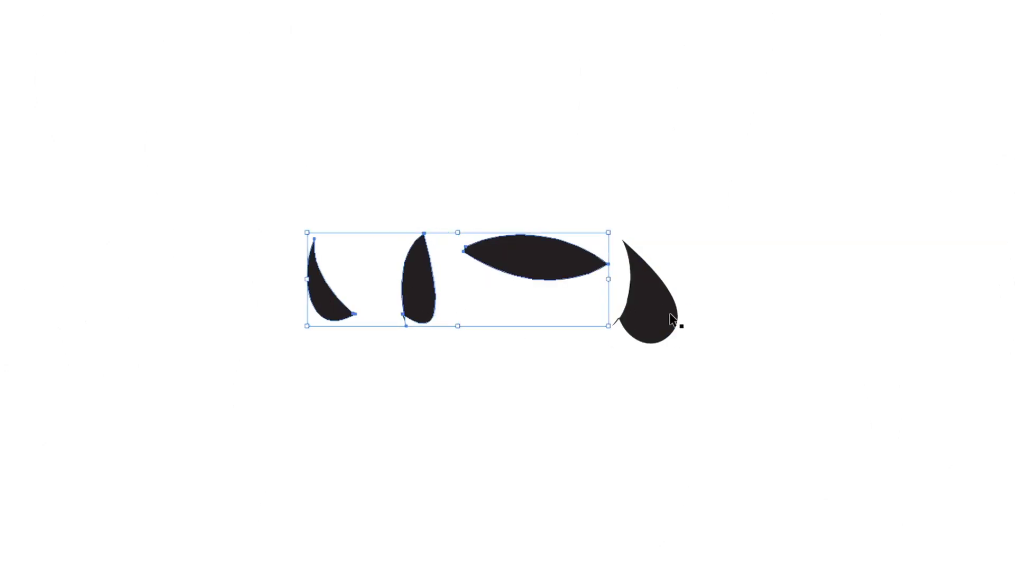
{"action": "left_click", "coordinate": [506, 378]}
{"action": "left_click_drag", "start_coordinate": [402, 370], "coordinate": [423, 364]}
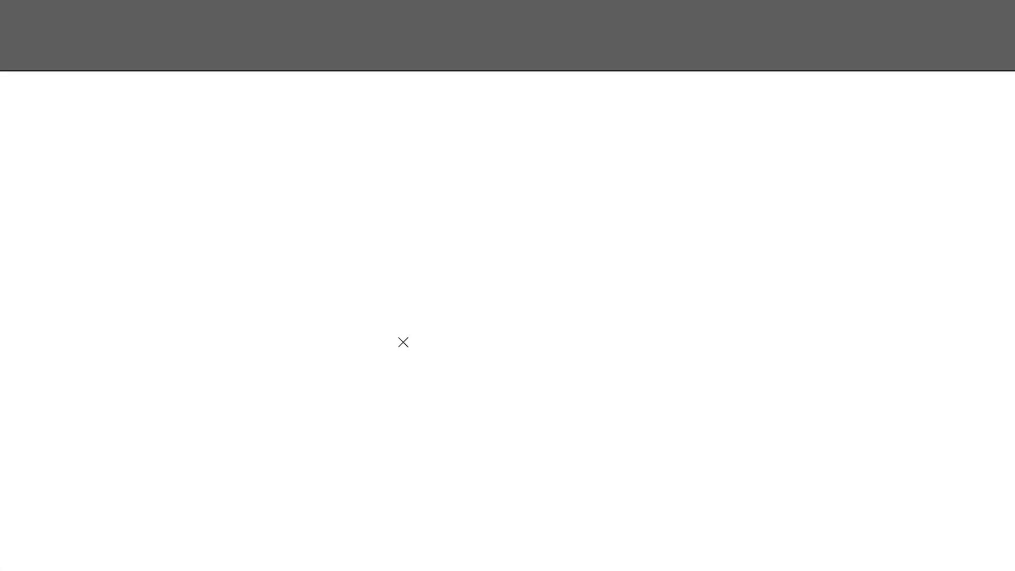
- Trace the arched mane with zigzag fur edges and left-side strands, filled solid black
{"action": "mouse_move", "coordinate": [403, 342]}
{"action": "left_mouse_down"}
{"action": "mouse_move", "coordinate": [370, 285]}
{"action": "mouse_move", "coordinate": [422, 241]}
{"action": "left_mouse_up"}
{"action": "left_click_drag", "start_coordinate": [458, 288], "coordinate": [416, 287]}
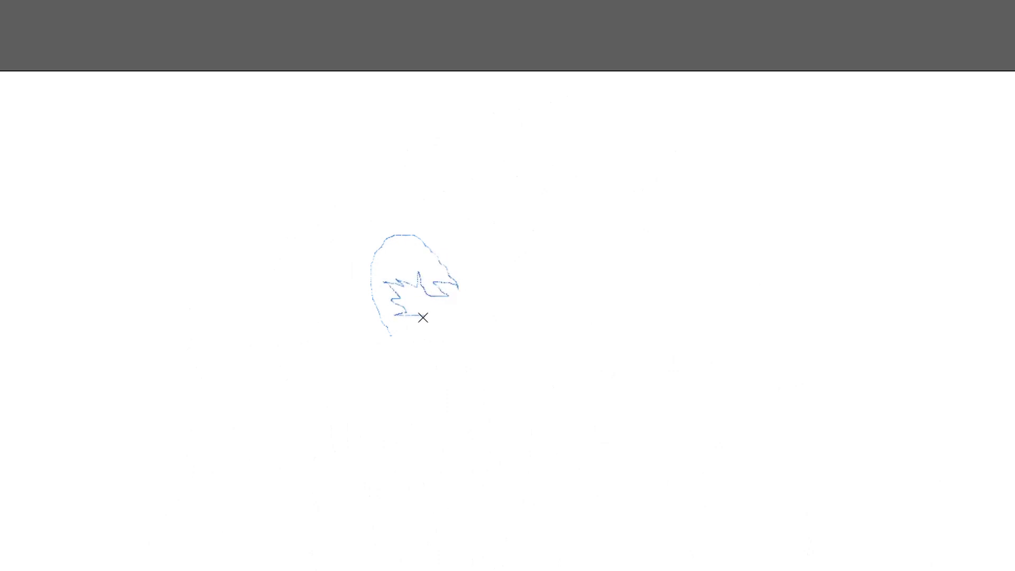
{"action": "mouse_move", "coordinate": [418, 336]}
{"action": "left_mouse_down"}
{"action": "mouse_move", "coordinate": [444, 332]}
{"action": "mouse_move", "coordinate": [423, 421]}
{"action": "mouse_move", "coordinate": [445, 418]}
{"action": "mouse_move", "coordinate": [466, 375]}
{"action": "left_mouse_up"}
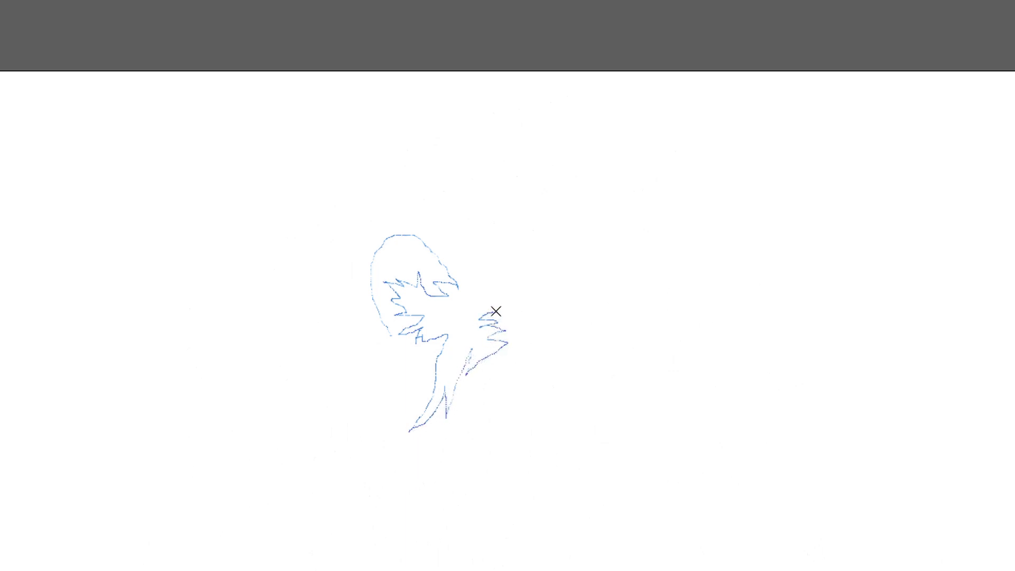
{"action": "mouse_move", "coordinate": [468, 290]}
{"action": "left_mouse_down"}
{"action": "mouse_move", "coordinate": [460, 236]}
{"action": "mouse_move", "coordinate": [419, 215]}
{"action": "mouse_move", "coordinate": [376, 220]}
{"action": "mouse_move", "coordinate": [356, 270]}
{"action": "left_mouse_up"}
{"action": "left_click_drag", "start_coordinate": [367, 316], "coordinate": [364, 367]}
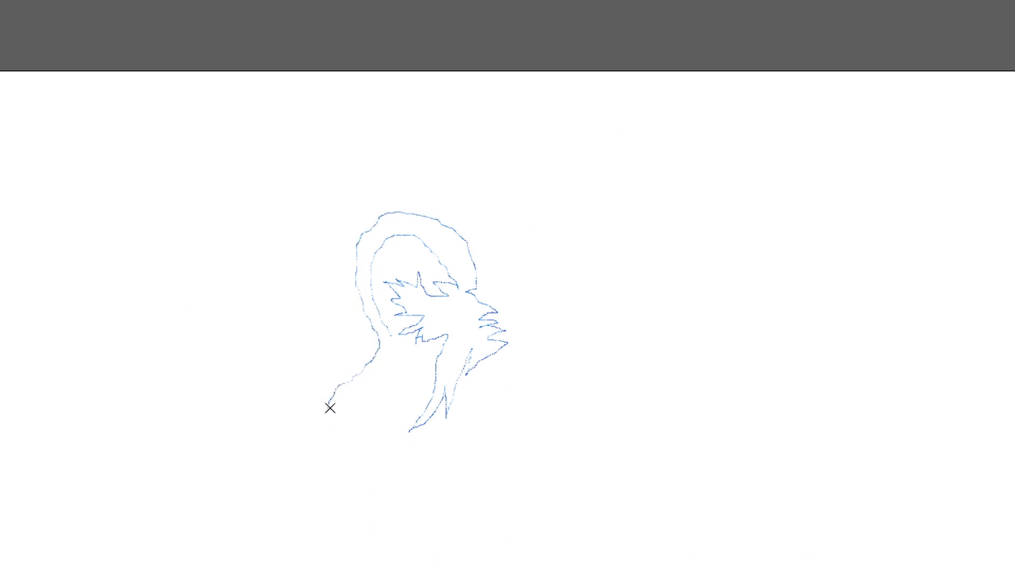
{"action": "mouse_move", "coordinate": [330, 407]}
{"action": "left_mouse_down"}
{"action": "mouse_move", "coordinate": [333, 432]}
{"action": "mouse_move", "coordinate": [342, 424]}
{"action": "mouse_move", "coordinate": [362, 464]}
{"action": "mouse_move", "coordinate": [362, 440]}
{"action": "mouse_move", "coordinate": [406, 372]}
{"action": "left_mouse_up"}
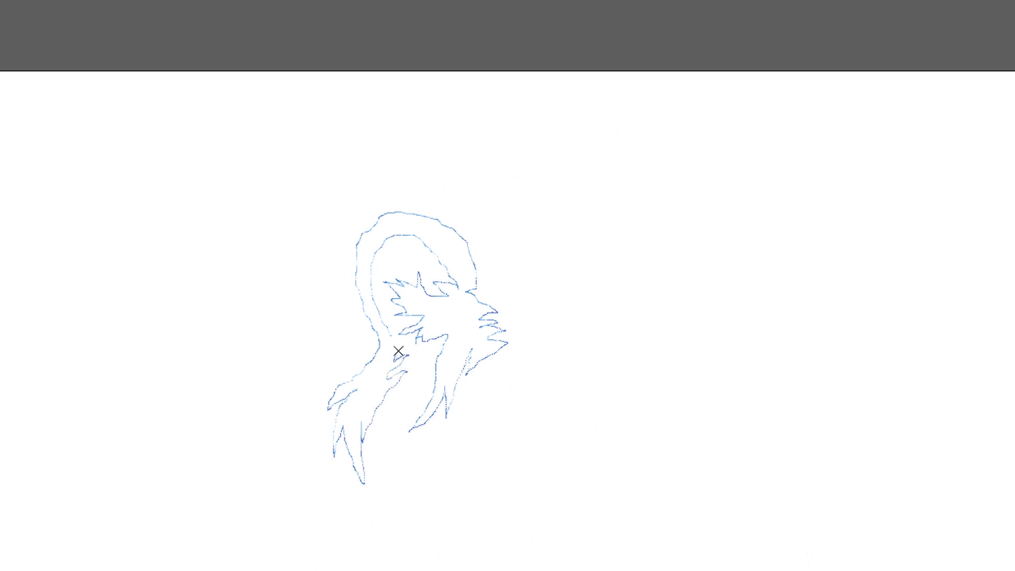
{"action": "left_click_drag", "start_coordinate": [407, 326], "coordinate": [381, 335]}
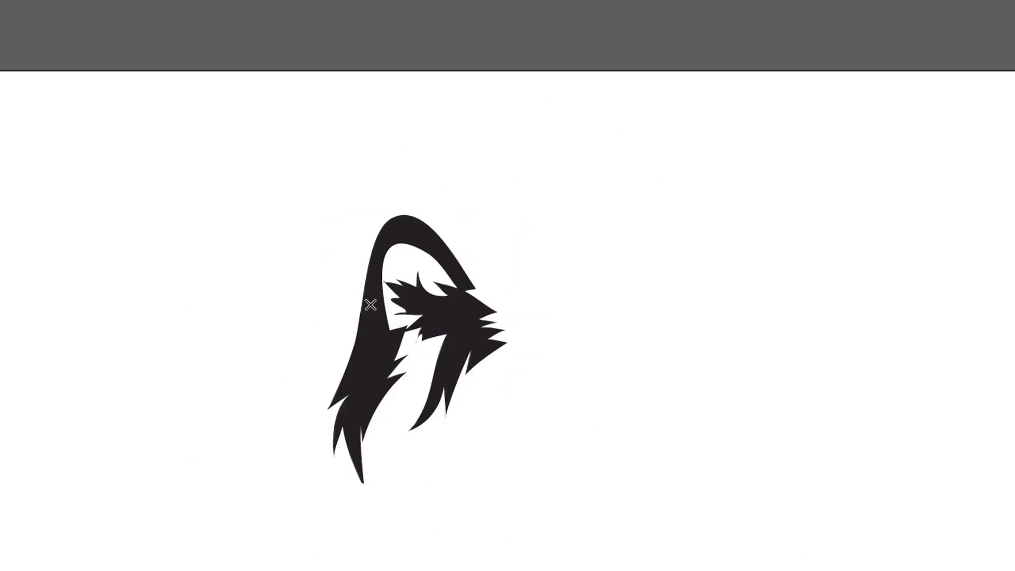
{"action": "mouse_move", "coordinate": [353, 259]}
{"action": "left_mouse_down"}
{"action": "mouse_move", "coordinate": [430, 211]}
{"action": "mouse_move", "coordinate": [471, 279]}
{"action": "mouse_move", "coordinate": [383, 245]}
{"action": "mouse_move", "coordinate": [370, 324]}
{"action": "left_mouse_up"}
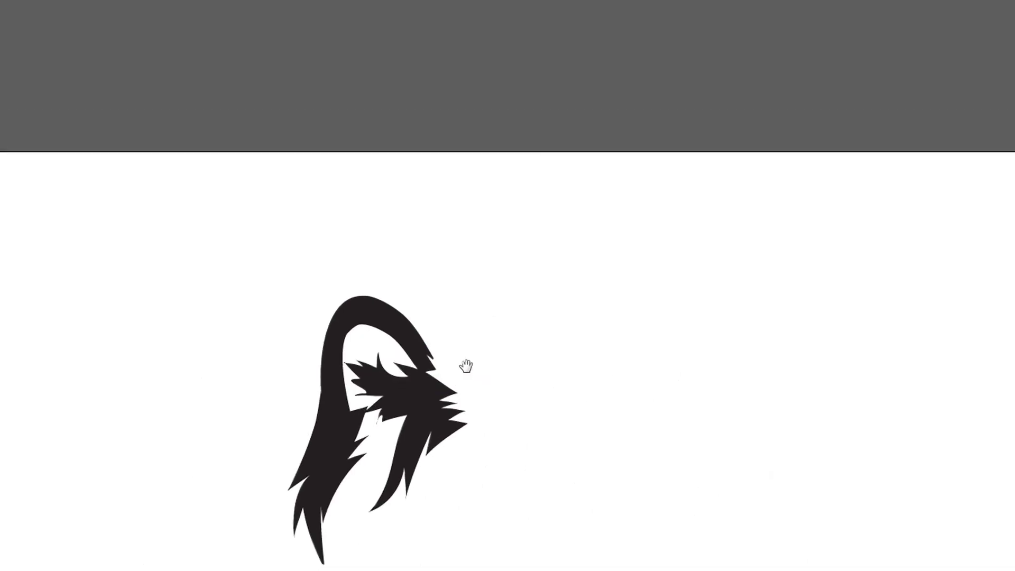
- Draw the first spiky black hair tips rising from the mane, panning up for room
{"action": "scroll", "coordinate": [445, 316], "scroll_direction": "up", "scroll_amount": 5}
{"action": "left_click_drag", "start_coordinate": [265, 453], "coordinate": [349, 430]}
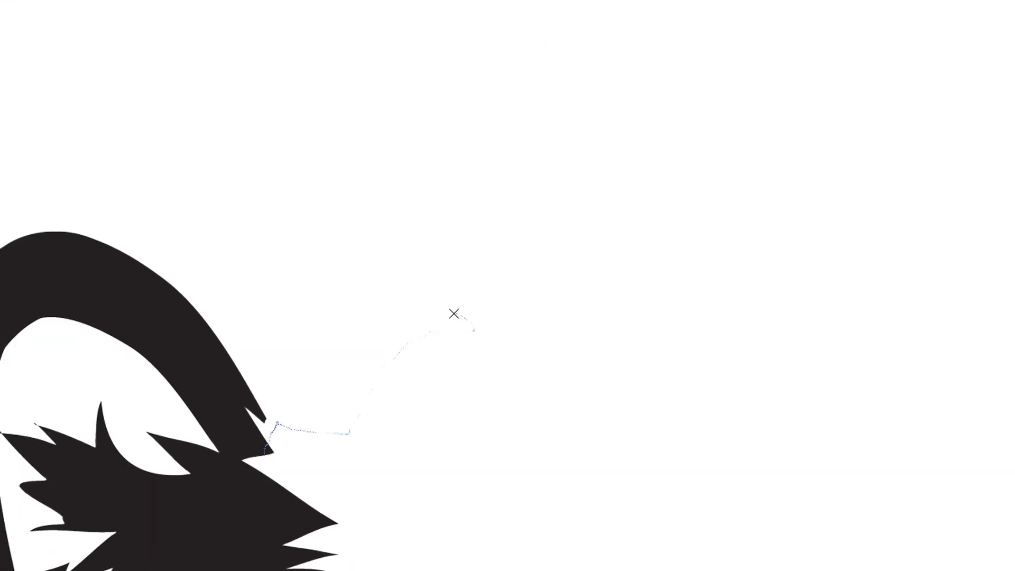
{"action": "mouse_move", "coordinate": [454, 314]}
{"action": "left_mouse_down"}
{"action": "mouse_move", "coordinate": [333, 268]}
{"action": "mouse_move", "coordinate": [290, 360]}
{"action": "mouse_move", "coordinate": [224, 423]}
{"action": "mouse_move", "coordinate": [264, 453]}
{"action": "left_mouse_up"}
{"action": "left_click_drag", "start_coordinate": [407, 309], "coordinate": [455, 199]}
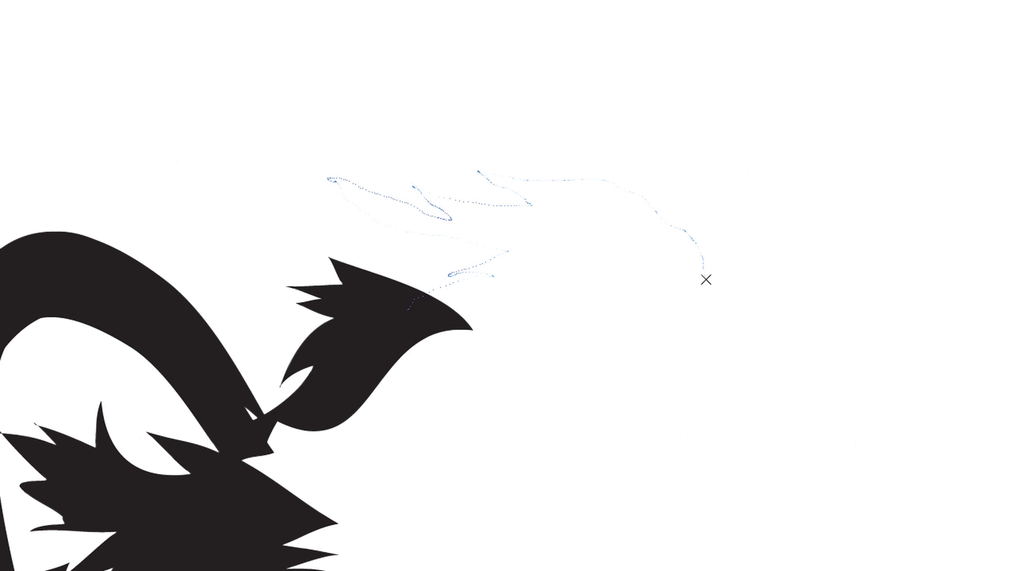
{"action": "mouse_move", "coordinate": [705, 280]}
{"action": "left_mouse_down"}
{"action": "mouse_move", "coordinate": [616, 233]}
{"action": "mouse_move", "coordinate": [570, 256]}
{"action": "mouse_move", "coordinate": [521, 324]}
{"action": "mouse_move", "coordinate": [394, 340]}
{"action": "left_mouse_up"}
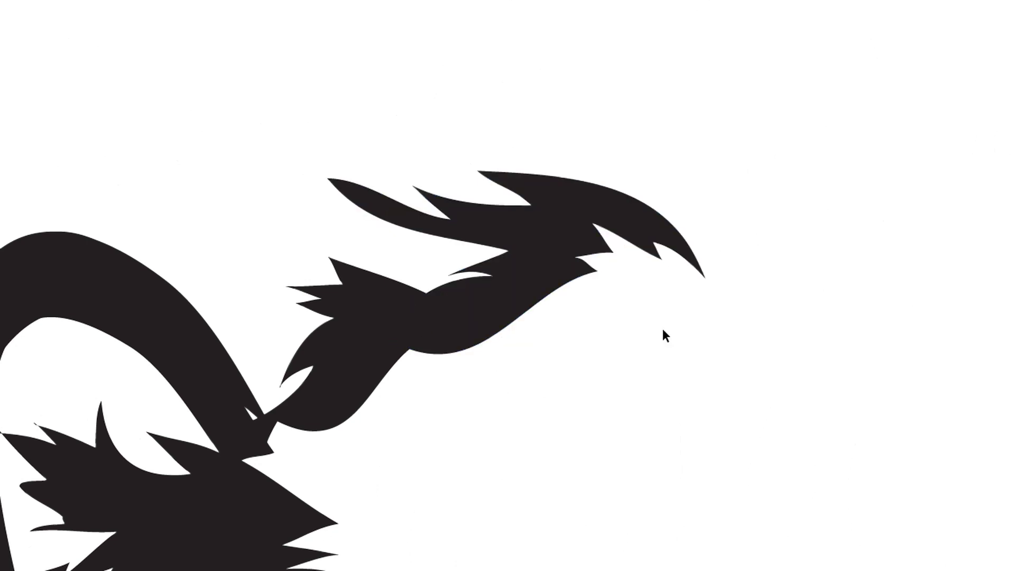
{"action": "mouse_move", "coordinate": [665, 334]}
{"action": "left_mouse_down"}
{"action": "mouse_move", "coordinate": [678, 340]}
{"action": "mouse_move", "coordinate": [575, 226]}
{"action": "left_mouse_up"}
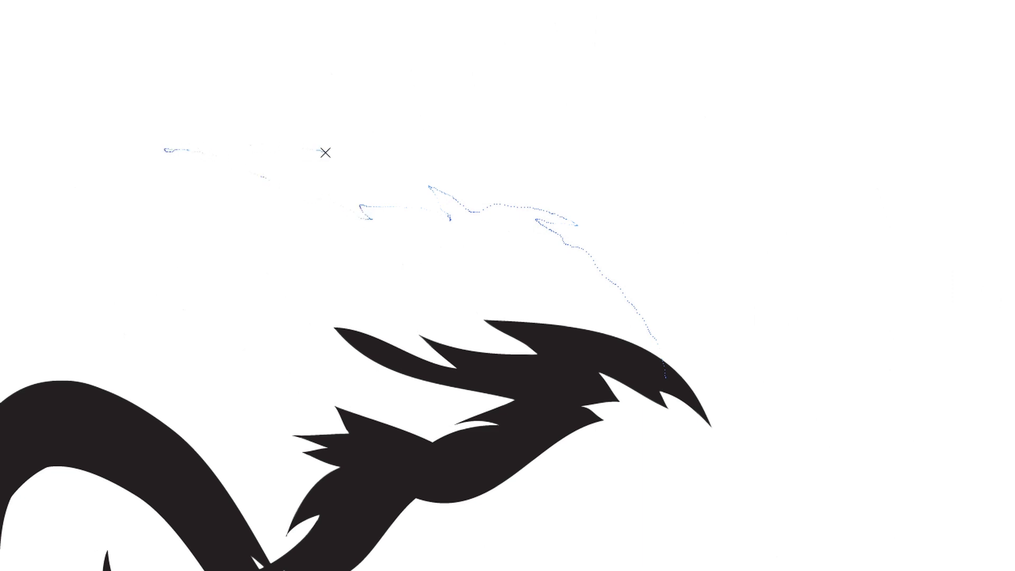
{"action": "mouse_move", "coordinate": [325, 152]}
{"action": "left_mouse_down"}
{"action": "mouse_move", "coordinate": [386, 143]}
{"action": "mouse_move", "coordinate": [419, 120]}
{"action": "mouse_move", "coordinate": [478, 127]}
{"action": "mouse_move", "coordinate": [485, 84]}
{"action": "left_mouse_up"}
{"action": "left_click_drag", "start_coordinate": [647, 272], "coordinate": [647, 273]}
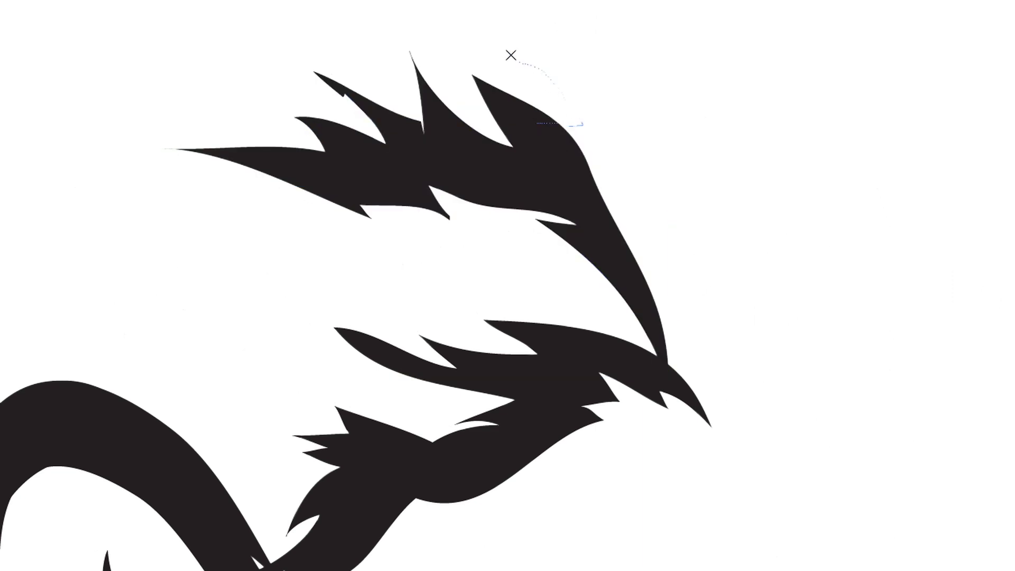
- Add more zigzag hair strands curving down the right and filling gaps above the mane
{"action": "left_click_drag", "start_coordinate": [647, 176], "coordinate": [681, 251]}
{"action": "left_click_drag", "start_coordinate": [707, 423], "coordinate": [706, 422]}
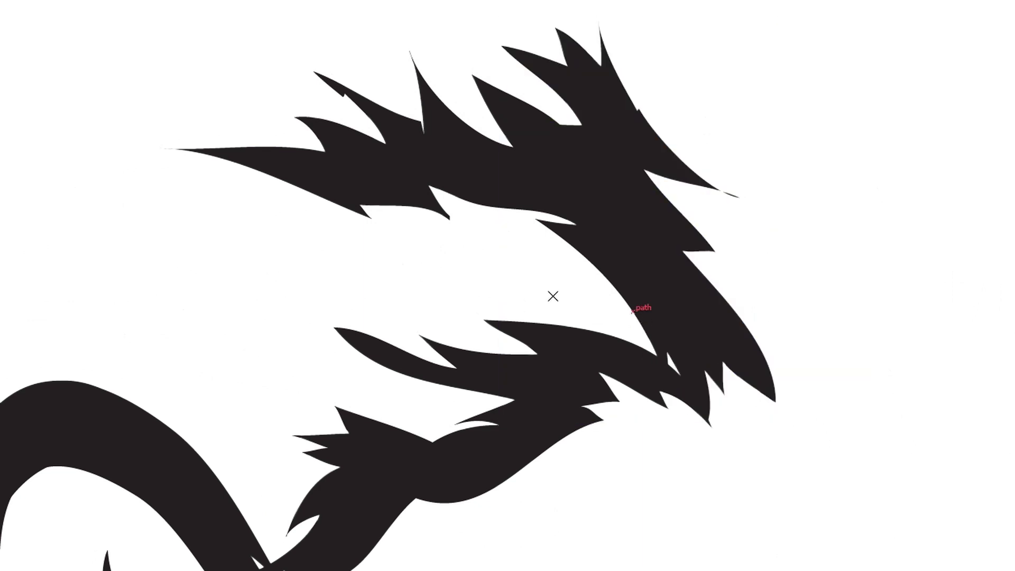
{"action": "left_click_drag", "start_coordinate": [512, 270], "coordinate": [478, 294]}
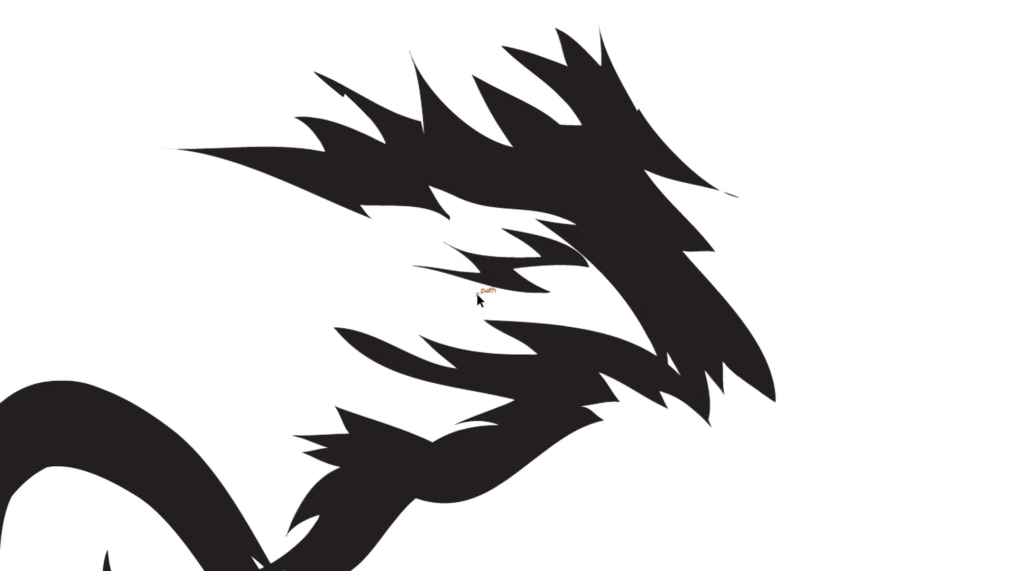
{"action": "scroll", "coordinate": [479, 294], "scroll_direction": "down", "scroll_amount": 5}
{"action": "scroll", "coordinate": [565, 164], "scroll_direction": "up", "scroll_amount": 5}
{"action": "mouse_move", "coordinate": [389, 135]}
{"action": "left_mouse_down"}
{"action": "mouse_move", "coordinate": [514, 140]}
{"action": "mouse_move", "coordinate": [505, 169]}
{"action": "left_mouse_up"}
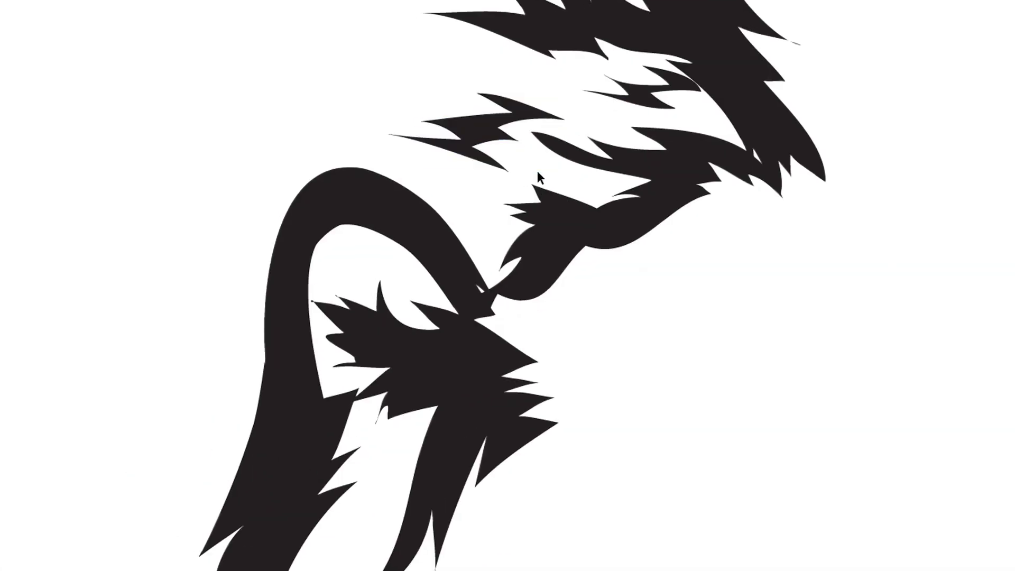
{"action": "left_click_drag", "start_coordinate": [235, 188], "coordinate": [359, 131]}
{"action": "mouse_move", "coordinate": [444, 95]}
{"action": "left_mouse_down"}
{"action": "mouse_move", "coordinate": [521, 79]}
{"action": "mouse_move", "coordinate": [550, 34]}
{"action": "mouse_move", "coordinate": [467, 16]}
{"action": "left_mouse_up"}
{"action": "mouse_move", "coordinate": [297, 95]}
{"action": "left_mouse_down"}
{"action": "mouse_move", "coordinate": [122, 213]}
{"action": "mouse_move", "coordinate": [195, 216]}
{"action": "left_mouse_up"}
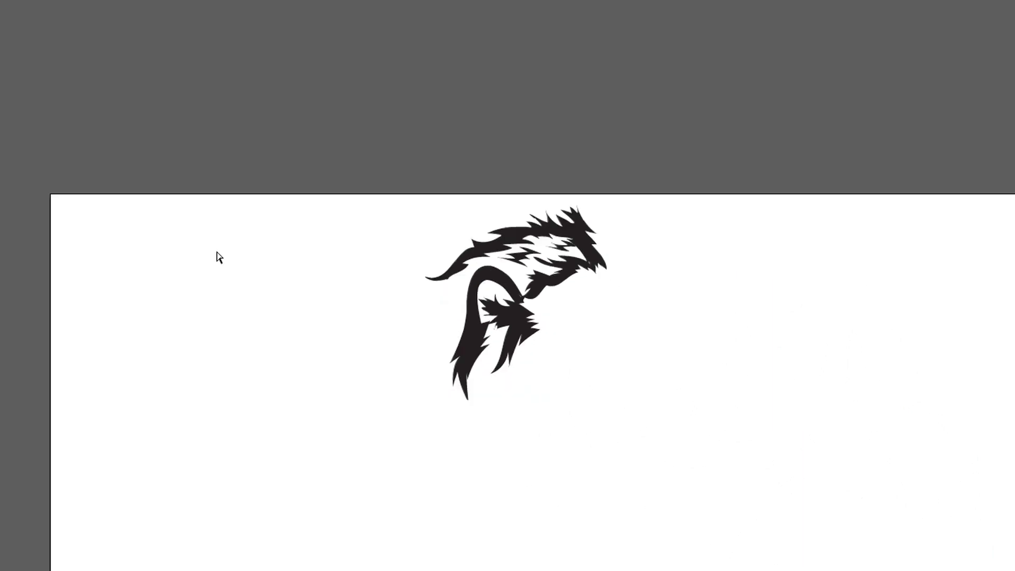
- Zoom out and draw the pointed spiky black tip at the mane's front
{"action": "left_click_drag", "start_coordinate": [564, 218], "coordinate": [267, 154]}
{"action": "key", "text": "ctrl+minus"}
{"action": "key", "text": "ctrl+minus"}
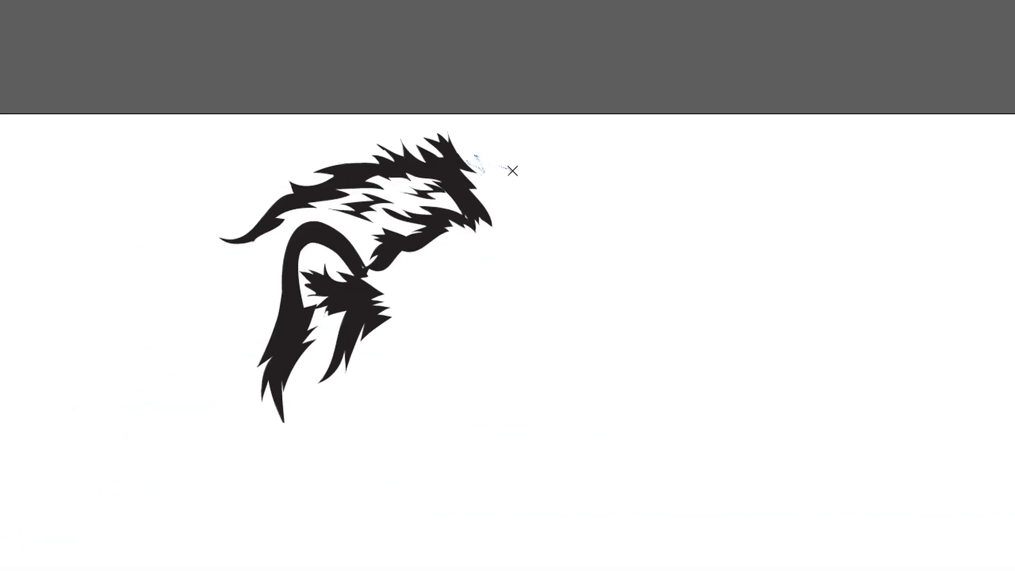
{"action": "mouse_move", "coordinate": [512, 171]}
{"action": "left_mouse_down"}
{"action": "mouse_move", "coordinate": [537, 197]}
{"action": "mouse_move", "coordinate": [529, 218]}
{"action": "mouse_move", "coordinate": [489, 194]}
{"action": "left_mouse_up"}
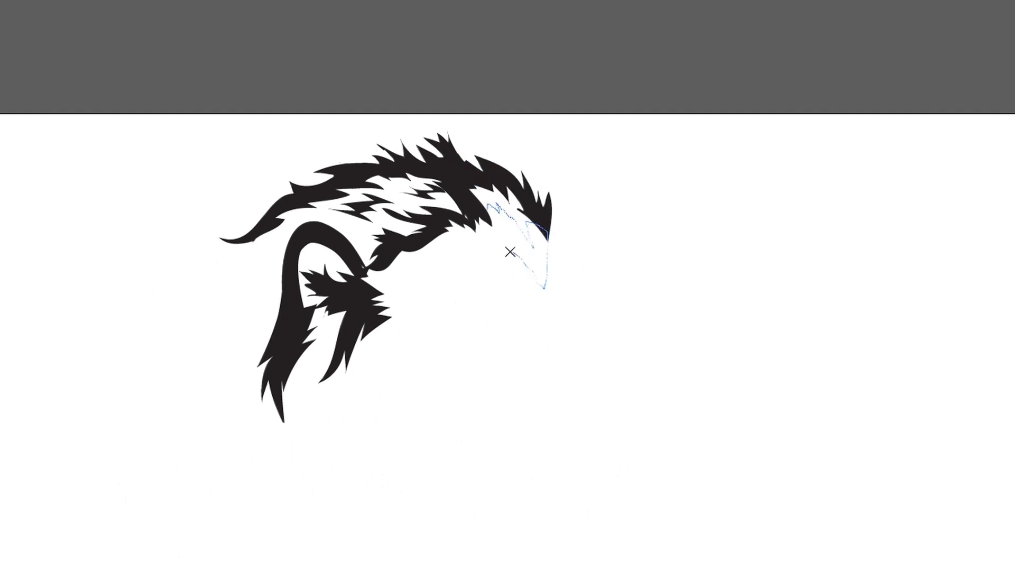
{"action": "left_click_drag", "start_coordinate": [509, 251], "coordinate": [488, 224]}
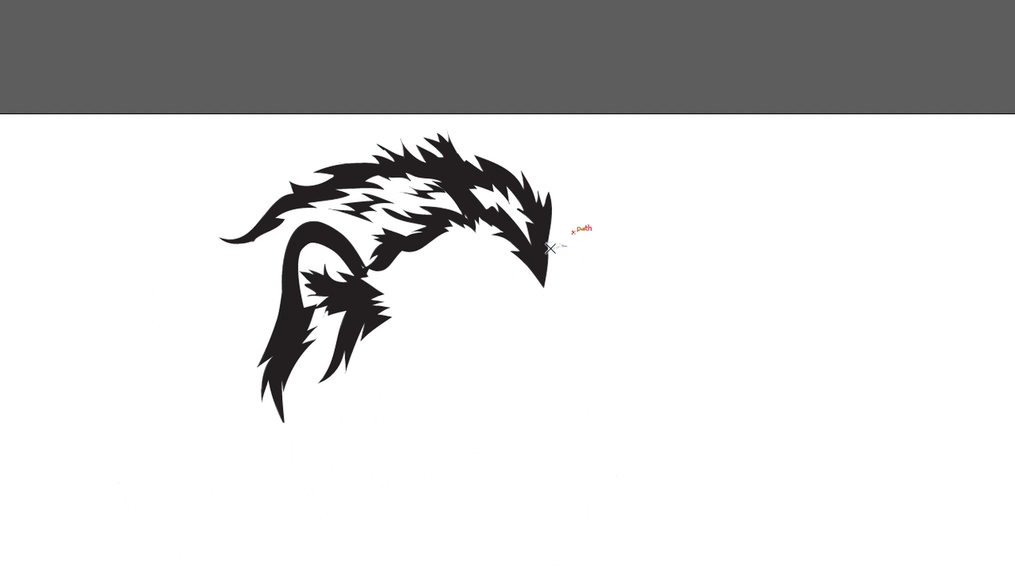
- Add a beard shape below the tip and a black curl around it
{"action": "left_click_drag", "start_coordinate": [550, 249], "coordinate": [566, 262]}
{"action": "mouse_move", "coordinate": [555, 331]}
{"action": "left_mouse_down"}
{"action": "mouse_move", "coordinate": [544, 254]}
{"action": "mouse_move", "coordinate": [591, 245]}
{"action": "left_mouse_up"}
{"action": "key", "text": "ctrl+plus"}
{"action": "mouse_move", "coordinate": [605, 368]}
{"action": "left_mouse_down"}
{"action": "mouse_move", "coordinate": [630, 385]}
{"action": "mouse_move", "coordinate": [623, 236]}
{"action": "mouse_move", "coordinate": [607, 228]}
{"action": "left_mouse_up"}
{"action": "key", "text": "ctrl+minus"}
{"action": "key", "text": "ctrl+plus"}
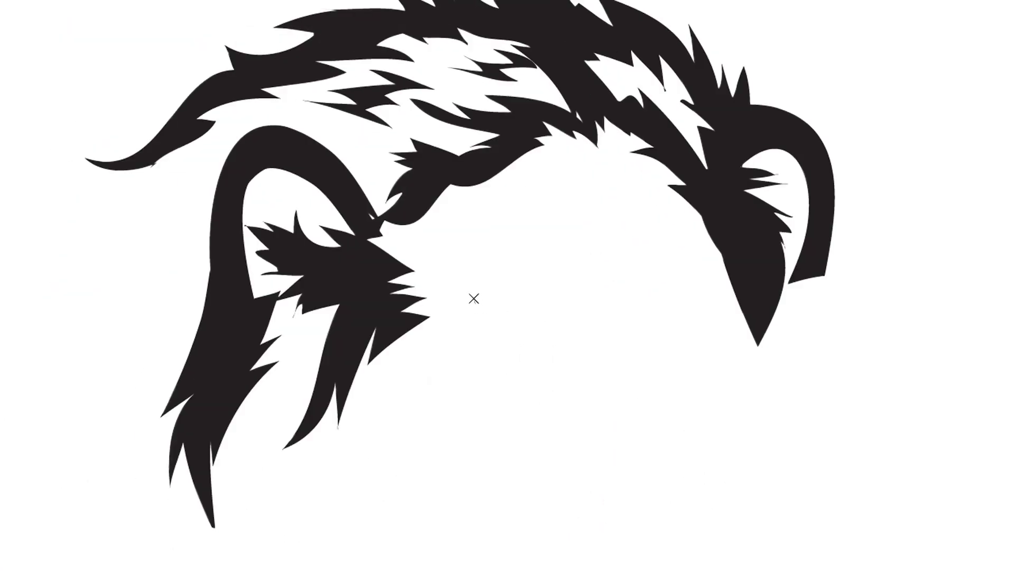
- Draw a curl by the face, an eye with a white pupil, and a spiky black nose
{"action": "left_click_drag", "start_coordinate": [473, 297], "coordinate": [474, 312]}
{"action": "key", "text": "ctrl+plus"}
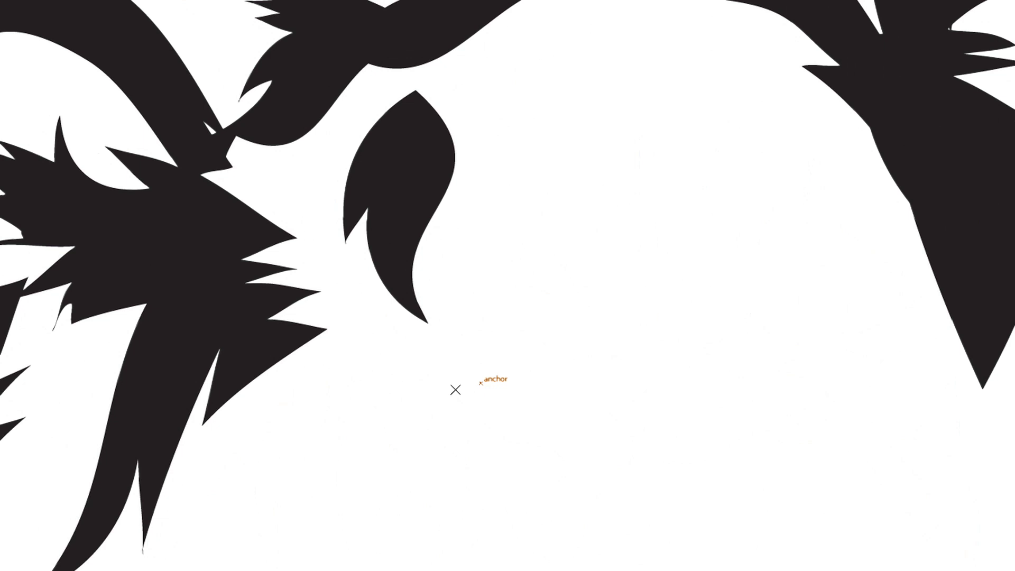
{"action": "mouse_move", "coordinate": [455, 390]}
{"action": "left_mouse_down"}
{"action": "mouse_move", "coordinate": [644, 385]}
{"action": "mouse_move", "coordinate": [472, 408]}
{"action": "mouse_move", "coordinate": [454, 390]}
{"action": "left_mouse_up"}
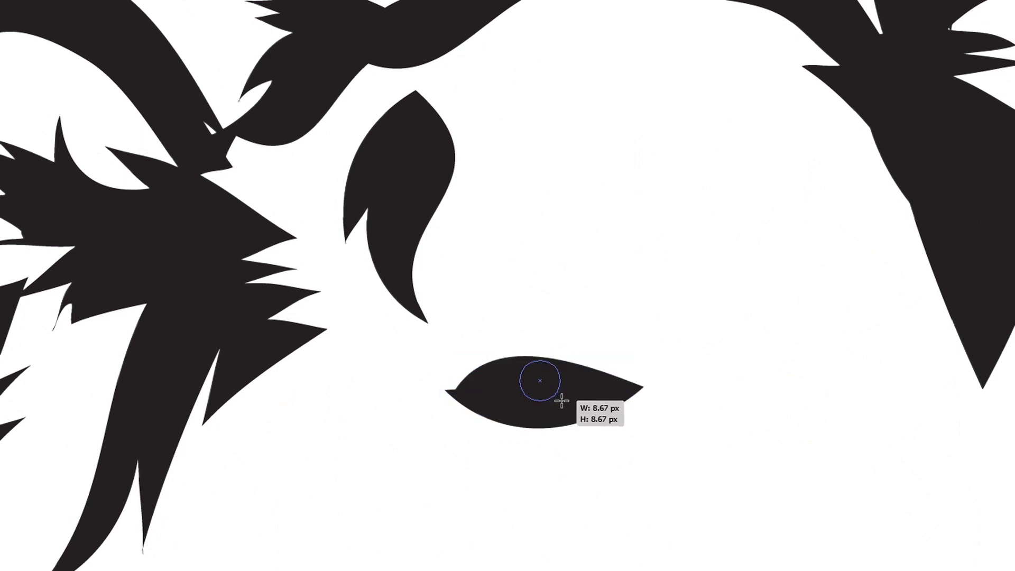
{"action": "left_click_drag", "start_coordinate": [516, 364], "coordinate": [564, 415]}
{"action": "key", "text": "d"}
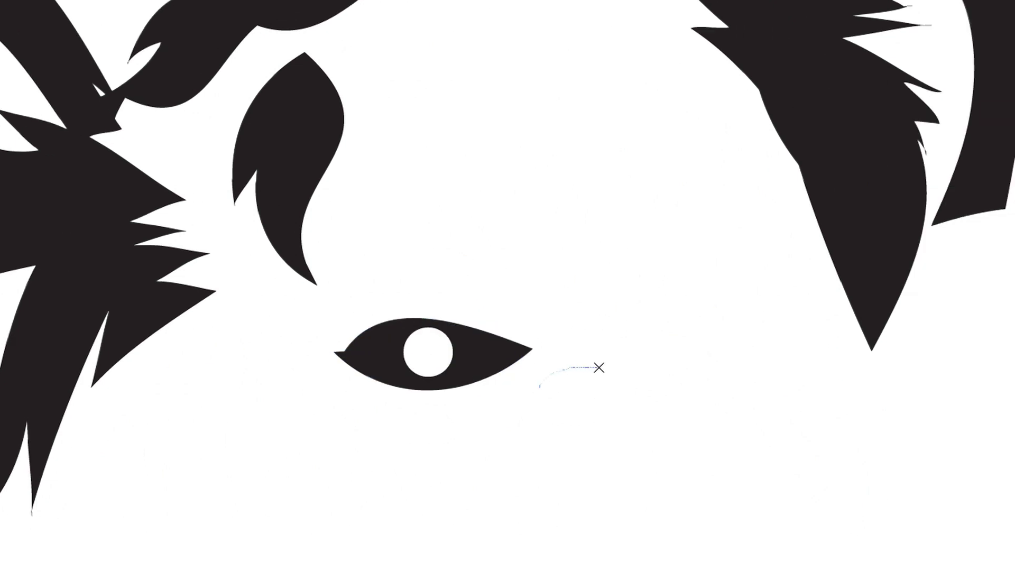
{"action": "mouse_move", "coordinate": [599, 367]}
{"action": "left_mouse_down"}
{"action": "mouse_move", "coordinate": [687, 364]}
{"action": "mouse_move", "coordinate": [650, 339]}
{"action": "mouse_move", "coordinate": [650, 272]}
{"action": "mouse_move", "coordinate": [592, 306]}
{"action": "mouse_move", "coordinate": [549, 284]}
{"action": "left_mouse_up"}
{"action": "left_click", "coordinate": [482, 358]}
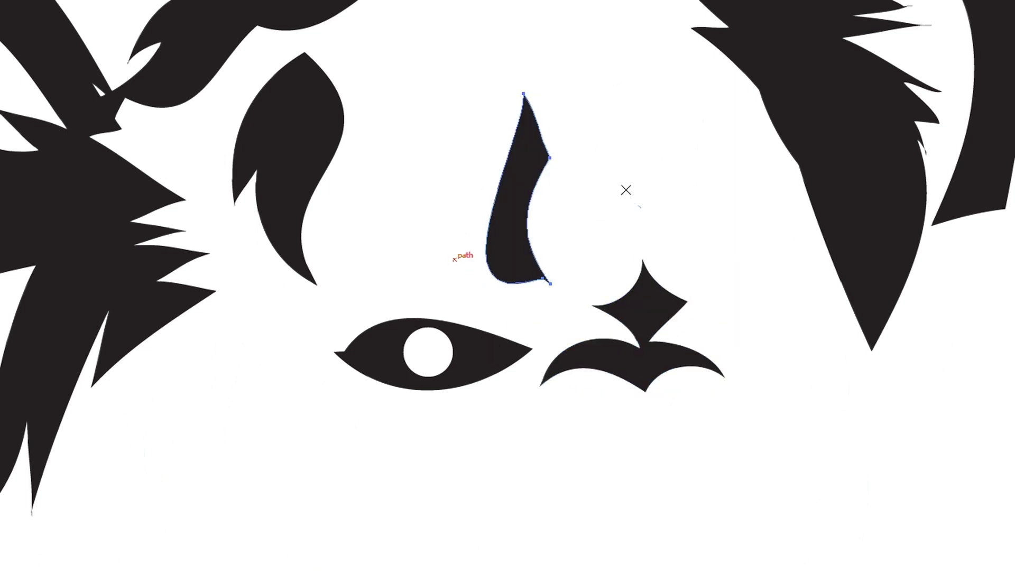
- Add a teardrop, a side strand, and a dark fur patch with white highlight by the right eye
{"action": "left_click_drag", "start_coordinate": [649, 131], "coordinate": [619, 80]}
{"action": "left_click", "coordinate": [740, 299]}
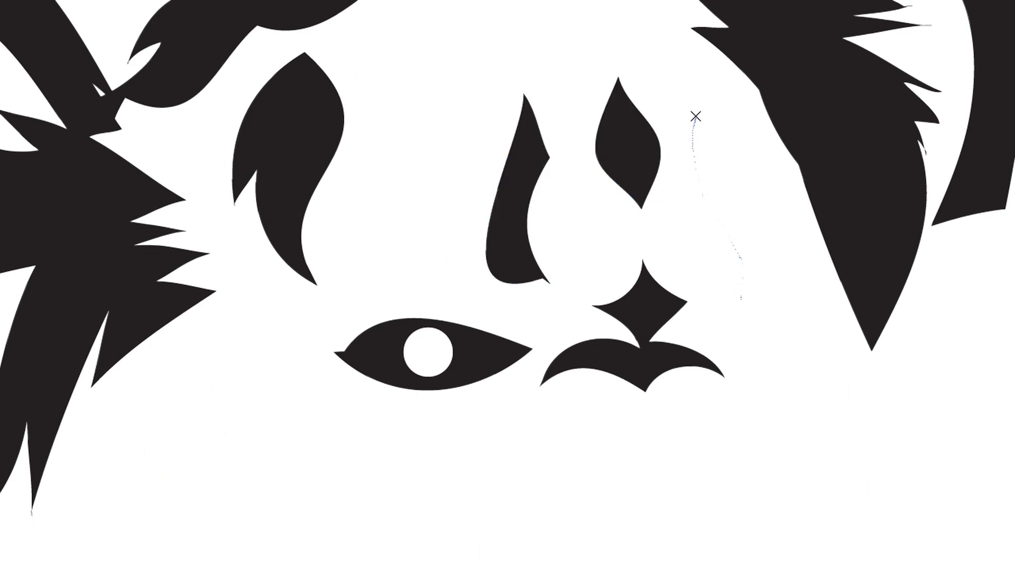
{"action": "left_click_drag", "start_coordinate": [695, 116], "coordinate": [728, 172]}
{"action": "left_click_drag", "start_coordinate": [738, 294], "coordinate": [740, 292]}
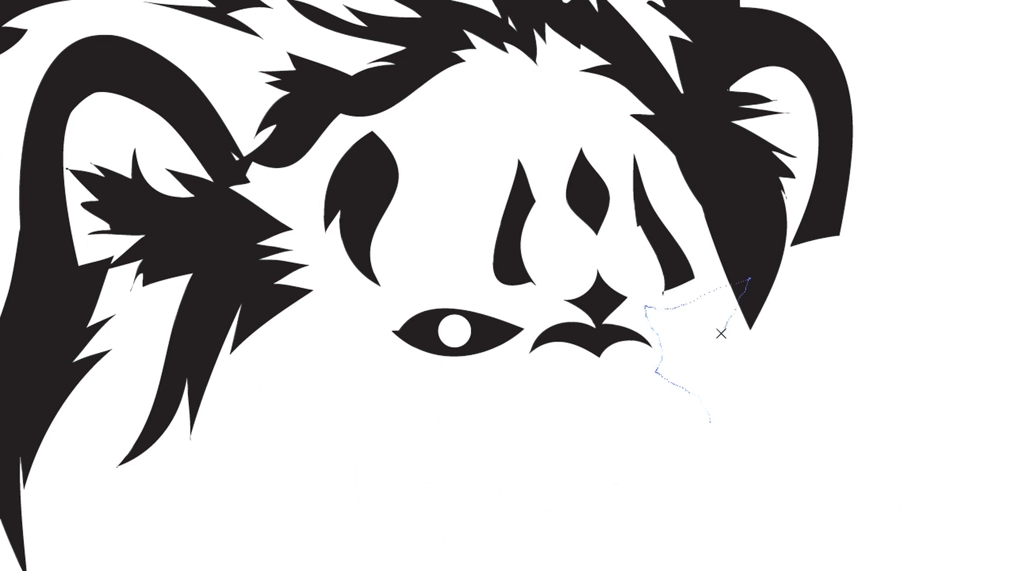
{"action": "left_click_drag", "start_coordinate": [681, 305], "coordinate": [707, 417]}
{"action": "left_click_drag", "start_coordinate": [692, 332], "coordinate": [691, 327]}
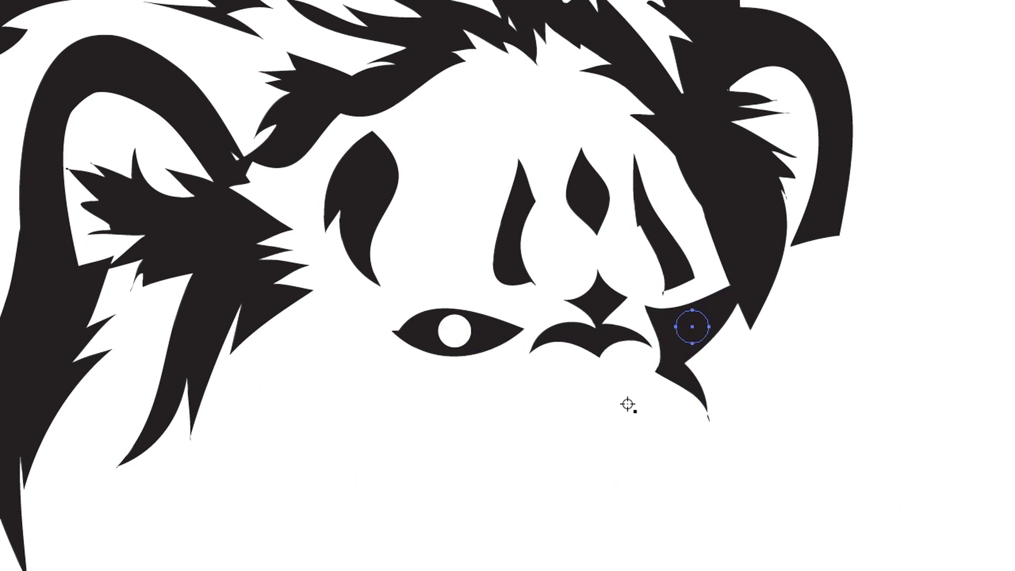
- Link the left eyebrow to the eye, add its white highlight and a hook marking below
{"action": "key", "text": "ctrl+minus"}
{"action": "key", "text": "ctrl+minus"}
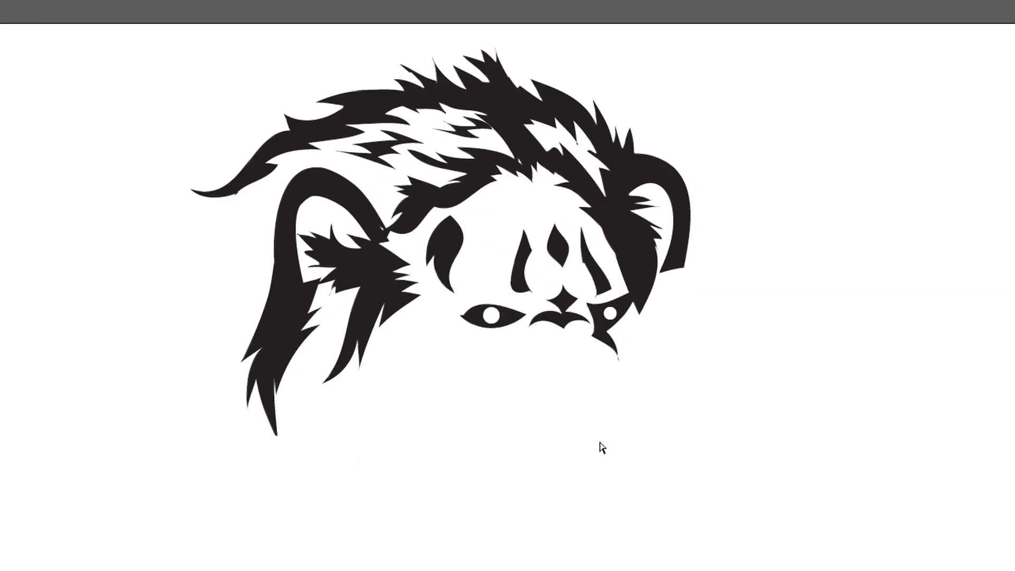
{"action": "key", "text": "ctrl+plus"}
{"action": "left_click_drag", "start_coordinate": [446, 281], "coordinate": [464, 296]}
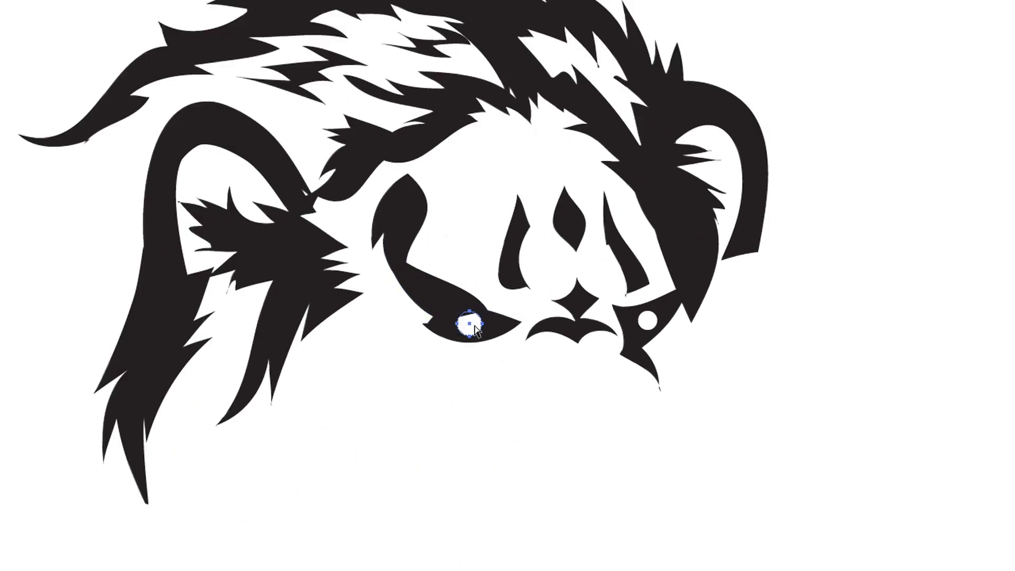
{"action": "left_click", "coordinate": [479, 399]}
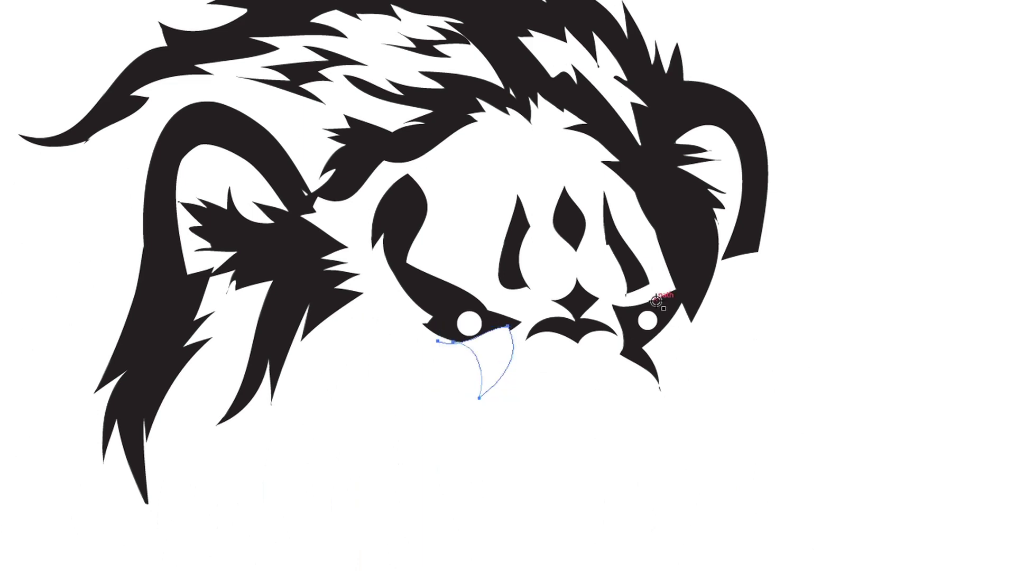
{"action": "left_click_drag", "start_coordinate": [572, 392], "coordinate": [535, 371]}
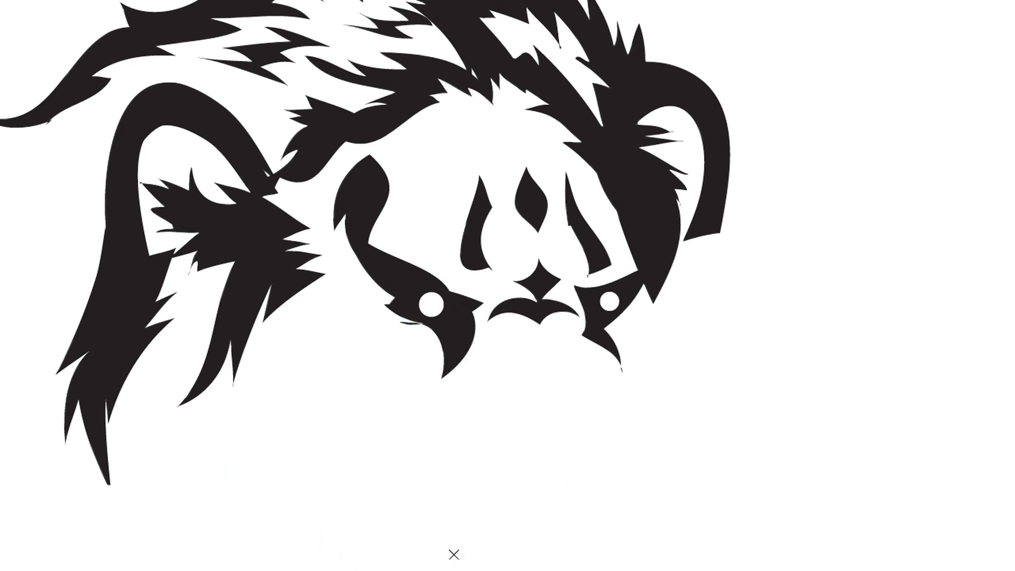
- Draw the filled curved muzzle shape below the nose, undoing one misdrawn attempt
{"action": "left_click_drag", "start_coordinate": [435, 503], "coordinate": [439, 432]}
{"action": "left_click_drag", "start_coordinate": [405, 461], "coordinate": [443, 565]}
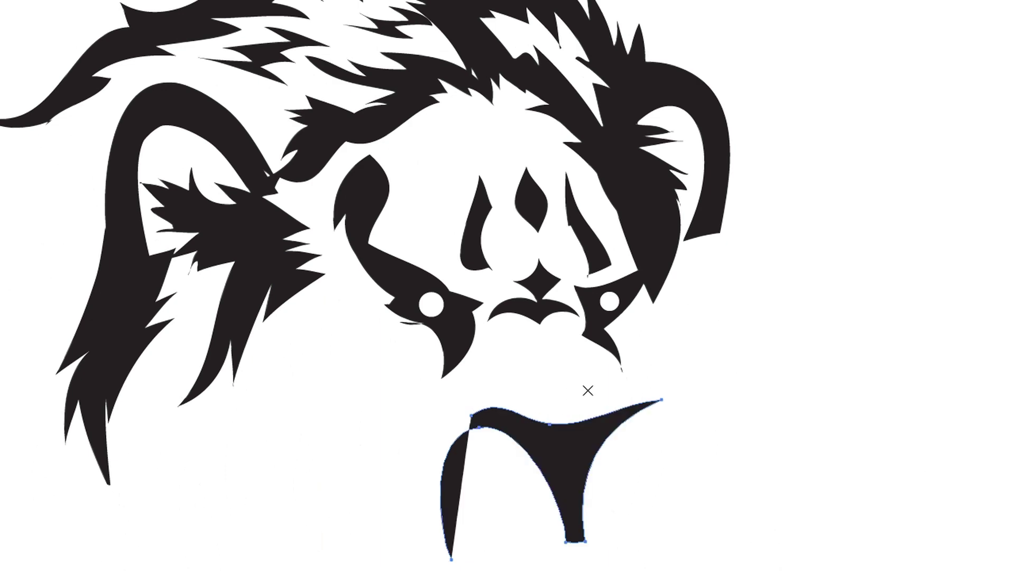
{"action": "key", "text": "ctrl+z"}
{"action": "mouse_move", "coordinate": [476, 411]}
{"action": "left_mouse_down"}
{"action": "mouse_move", "coordinate": [559, 421]}
{"action": "mouse_move", "coordinate": [654, 411]}
{"action": "left_mouse_up"}
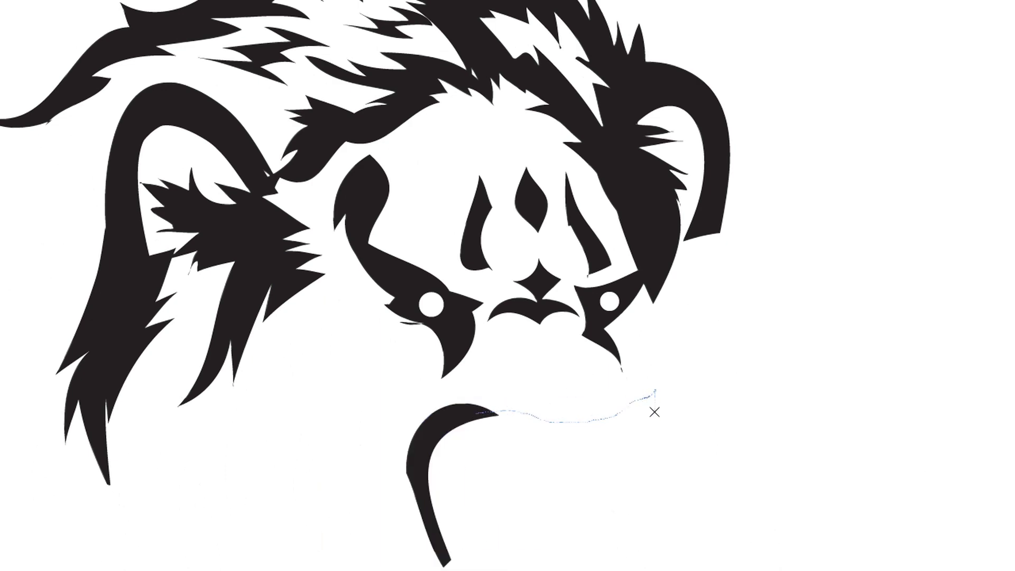
{"action": "left_click_drag", "start_coordinate": [565, 495], "coordinate": [482, 419]}
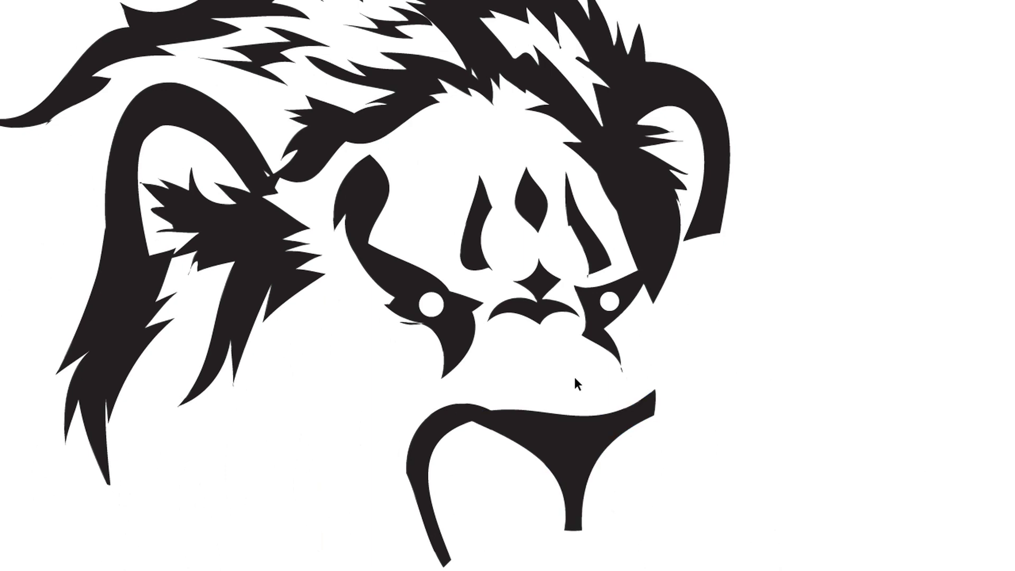
- Draw the jagged fur patch with zigzag strands on the right cheek, then view the whole lion
{"action": "scroll", "coordinate": [578, 386], "scroll_direction": "right", "scroll_amount": 5}
{"action": "mouse_move", "coordinate": [482, 221]}
{"action": "left_mouse_down"}
{"action": "mouse_move", "coordinate": [555, 204]}
{"action": "mouse_move", "coordinate": [613, 351]}
{"action": "mouse_move", "coordinate": [601, 391]}
{"action": "mouse_move", "coordinate": [558, 371]}
{"action": "left_mouse_up"}
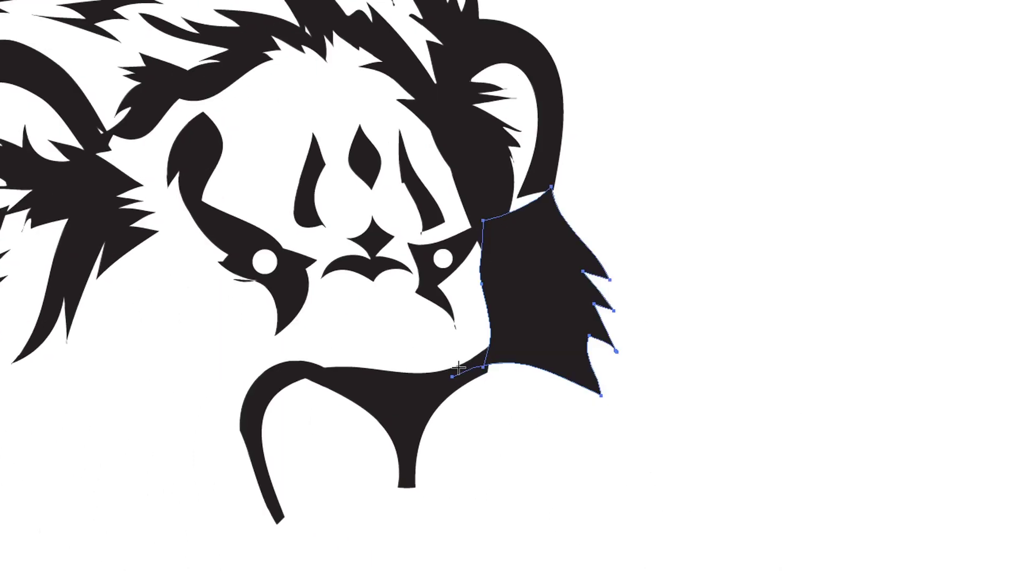
{"action": "mouse_move", "coordinate": [524, 256]}
{"action": "left_mouse_down"}
{"action": "mouse_move", "coordinate": [565, 323]}
{"action": "mouse_move", "coordinate": [524, 259]}
{"action": "left_mouse_up"}
{"action": "key", "text": "ctrl+0"}
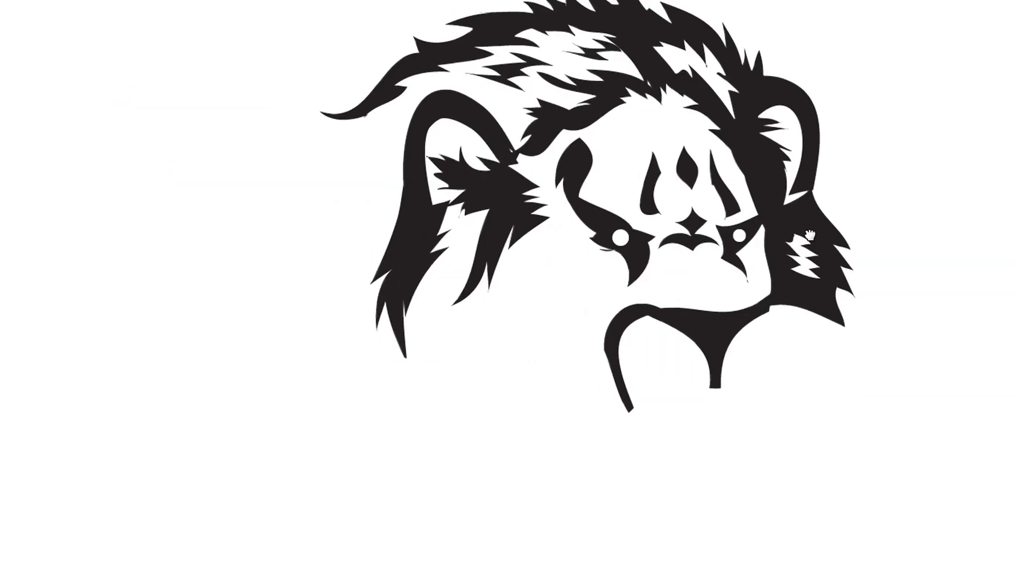
- Draw several filled hair strands down the lion's left cheek
{"action": "mouse_move", "coordinate": [562, 229]}
{"action": "left_mouse_down"}
{"action": "mouse_move", "coordinate": [579, 330]}
{"action": "mouse_move", "coordinate": [563, 235]}
{"action": "left_mouse_up"}
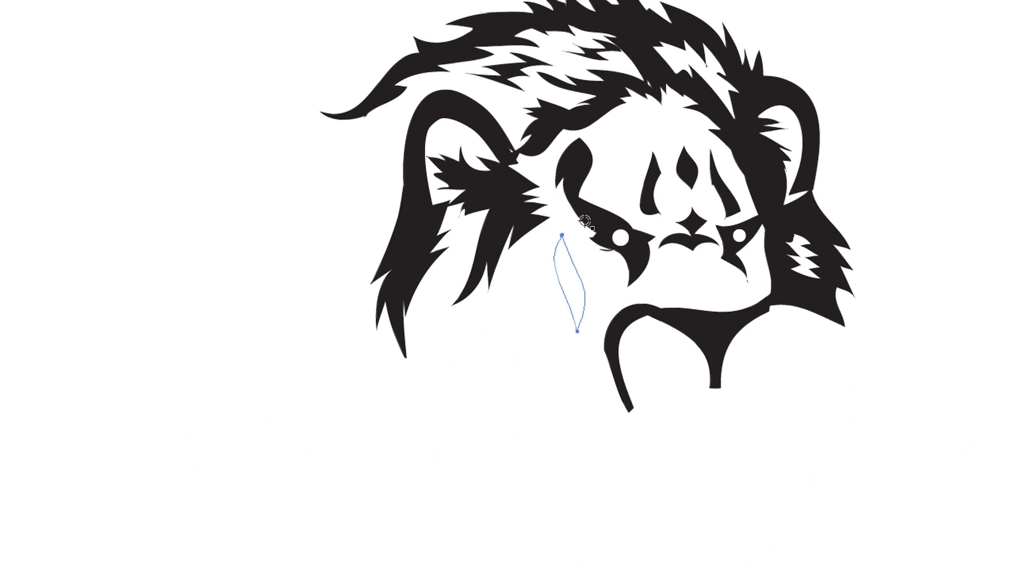
{"action": "mouse_move", "coordinate": [536, 289]}
{"action": "left_mouse_down"}
{"action": "mouse_move", "coordinate": [539, 268]}
{"action": "mouse_move", "coordinate": [538, 288]}
{"action": "left_mouse_up"}
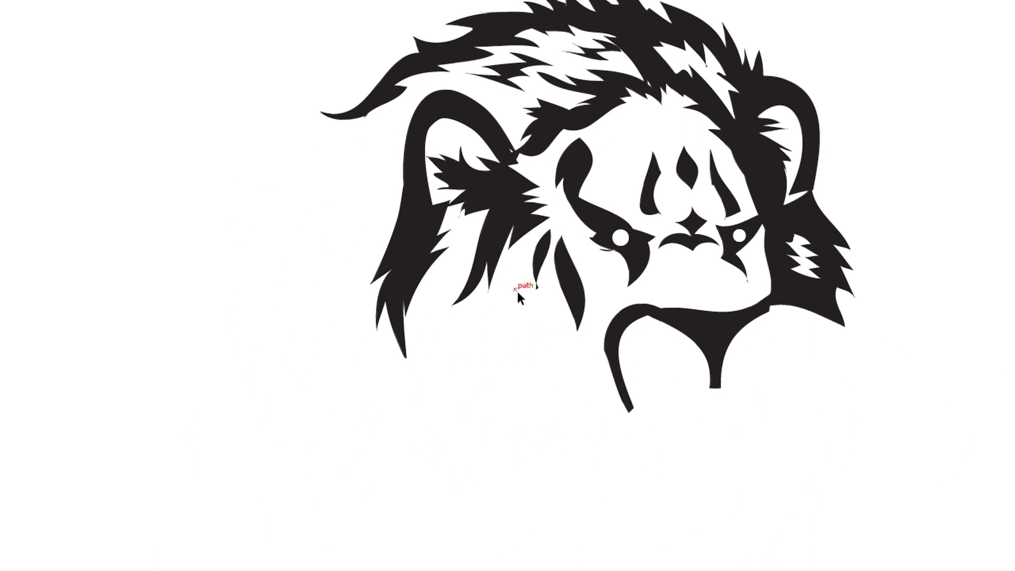
{"action": "mouse_move", "coordinate": [502, 318]}
{"action": "left_mouse_down"}
{"action": "mouse_move", "coordinate": [540, 421]}
{"action": "mouse_move", "coordinate": [482, 328]}
{"action": "mouse_move", "coordinate": [516, 270]}
{"action": "left_mouse_up"}
{"action": "mouse_move", "coordinate": [534, 326]}
{"action": "left_mouse_down"}
{"action": "mouse_move", "coordinate": [552, 392]}
{"action": "mouse_move", "coordinate": [555, 335]}
{"action": "left_mouse_up"}
{"action": "left_click_drag", "start_coordinate": [589, 374], "coordinate": [585, 379]}
- Add curved whisker marks beside the mouth and a crescent chin arc below
{"action": "mouse_move", "coordinate": [647, 353]}
{"action": "left_mouse_down"}
{"action": "mouse_move", "coordinate": [522, 295]}
{"action": "mouse_move", "coordinate": [558, 316]}
{"action": "mouse_move", "coordinate": [550, 279]}
{"action": "left_mouse_up"}
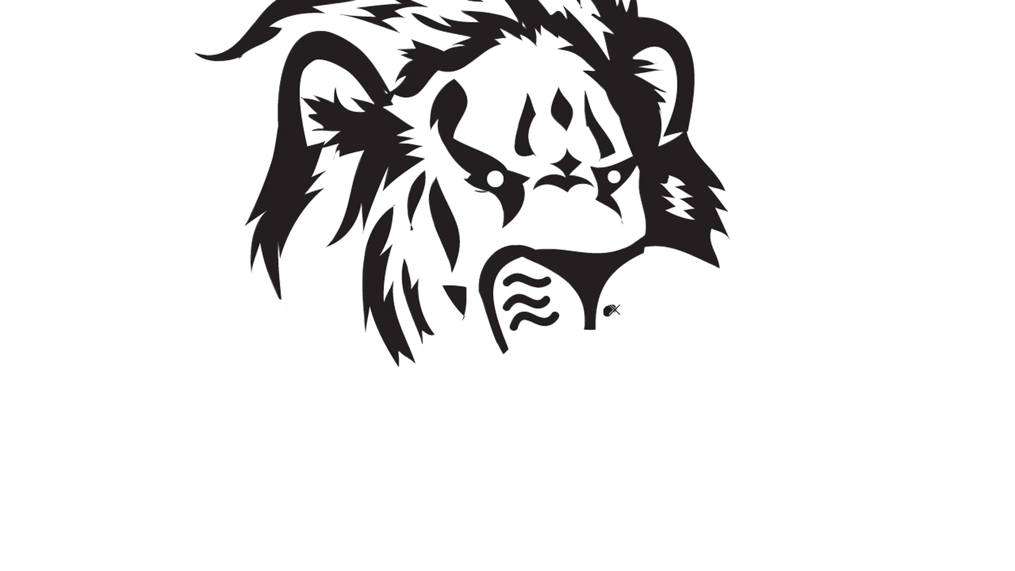
{"action": "mouse_move", "coordinate": [608, 311]}
{"action": "left_mouse_down"}
{"action": "mouse_move", "coordinate": [629, 321]}
{"action": "mouse_move", "coordinate": [644, 285]}
{"action": "left_mouse_up"}
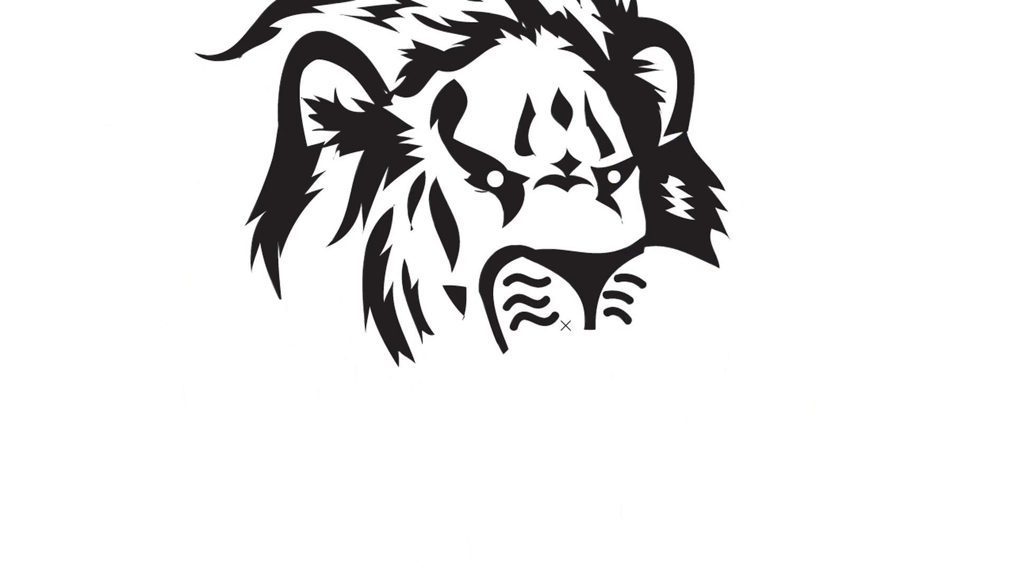
{"action": "left_click_drag", "start_coordinate": [531, 436], "coordinate": [530, 437]}
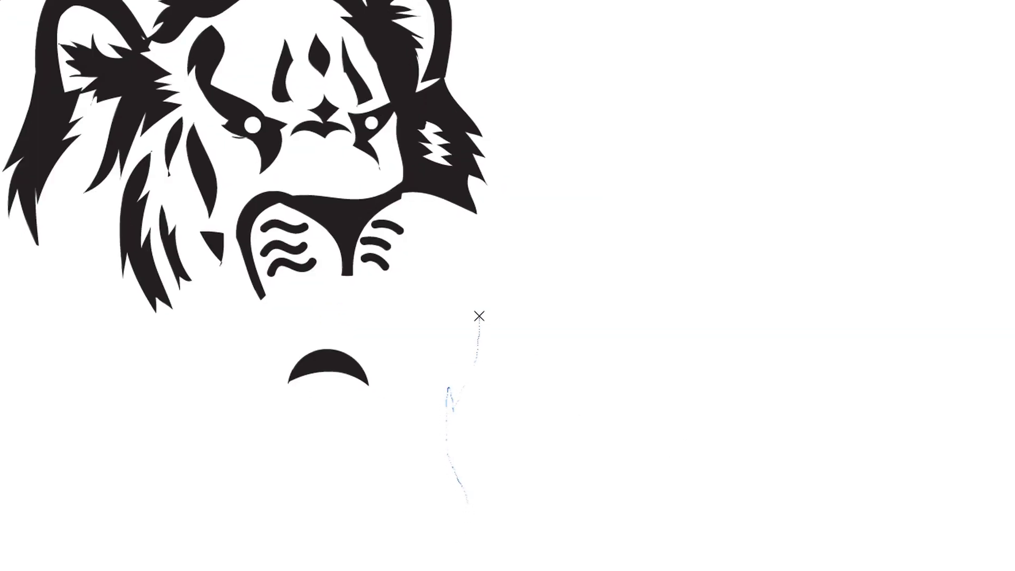
{"action": "mouse_move", "coordinate": [495, 318]}
{"action": "left_mouse_down"}
{"action": "mouse_move", "coordinate": [448, 274]}
{"action": "mouse_move", "coordinate": [377, 462]}
{"action": "left_mouse_up"}
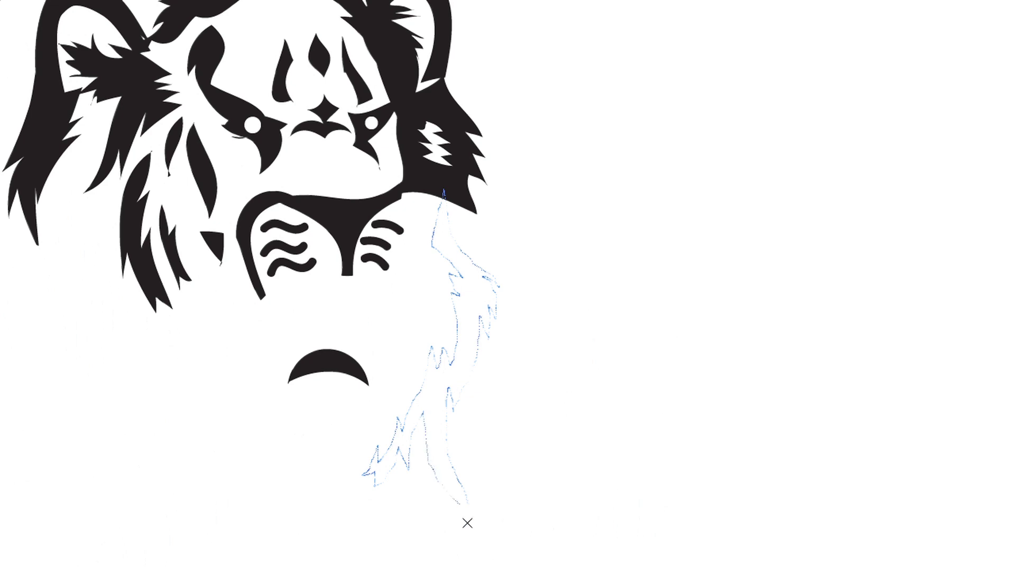
{"action": "left_click_drag", "start_coordinate": [423, 411], "coordinate": [465, 521]}
{"action": "key", "text": "ctrl+z"}
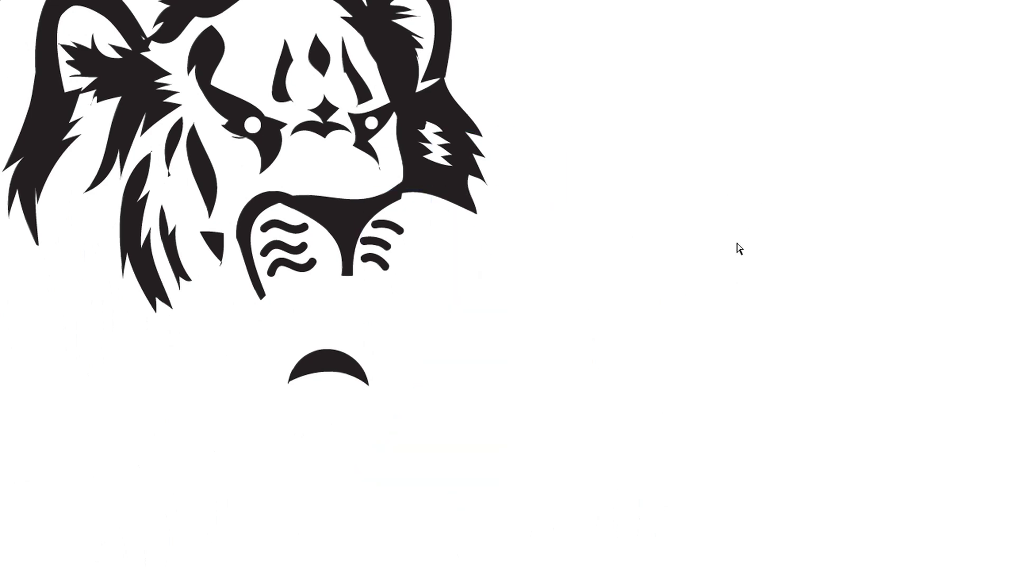
{"action": "mouse_move", "coordinate": [463, 188]}
{"action": "left_mouse_down"}
{"action": "mouse_move", "coordinate": [526, 242]}
{"action": "mouse_move", "coordinate": [582, 348]}
{"action": "left_mouse_up"}
{"action": "scroll", "coordinate": [517, 429], "scroll_direction": "up", "scroll_amount": 5}
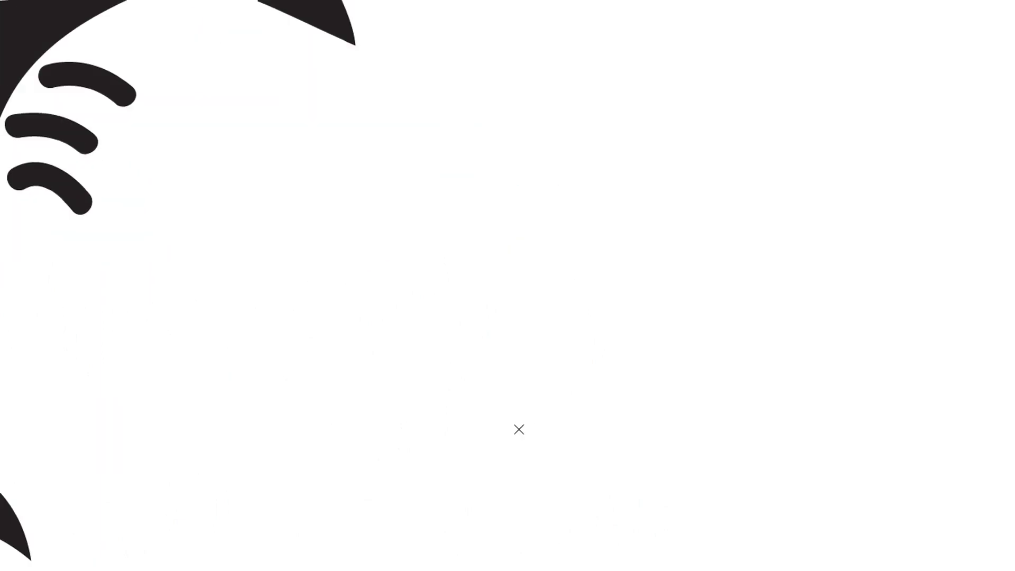
{"action": "scroll", "coordinate": [431, 254], "scroll_direction": "up", "scroll_amount": 3}
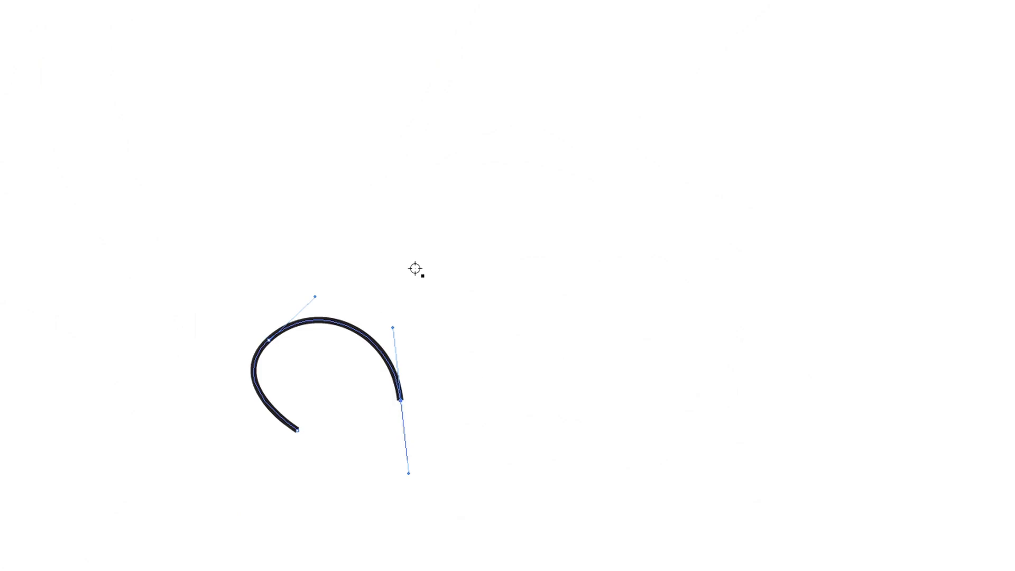
- Start the Pen-tool wavy outline with a rising bump, tall arch and flat-topped lobe
{"action": "left_click", "coordinate": [400, 397]}
{"action": "left_click_drag", "start_coordinate": [435, 299], "coordinate": [427, 281]}
{"action": "left_click_drag", "start_coordinate": [564, 261], "coordinate": [573, 284]}
{"action": "left_click_drag", "start_coordinate": [569, 425], "coordinate": [582, 422]}
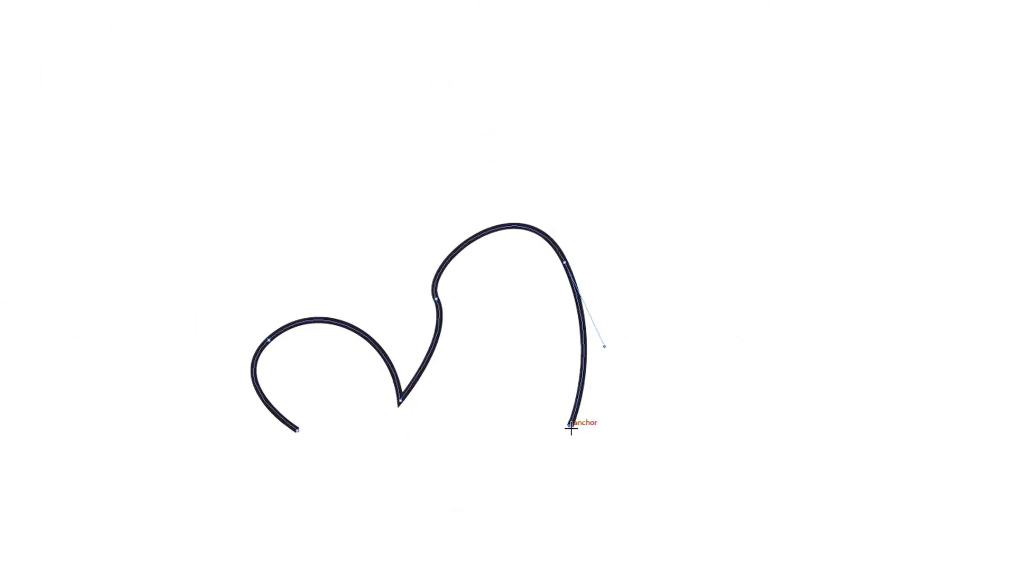
{"action": "left_click_drag", "start_coordinate": [631, 348], "coordinate": [618, 272]}
{"action": "left_click", "coordinate": [622, 238]}
{"action": "left_click_drag", "start_coordinate": [745, 284], "coordinate": [745, 351]}
{"action": "left_click", "coordinate": [732, 427]}
{"action": "mouse_move", "coordinate": [800, 328]}
{"action": "left_mouse_down"}
{"action": "mouse_move", "coordinate": [781, 233]}
{"action": "mouse_move", "coordinate": [854, 280]}
{"action": "left_mouse_up"}
{"action": "left_click_drag", "start_coordinate": [840, 426], "coordinate": [802, 446]}
{"action": "left_click", "coordinate": [840, 426]}
- Continue the outline with a tall curl and rounded lobes along the bottom edge
{"action": "left_click_drag", "start_coordinate": [844, 341], "coordinate": [827, 320]}
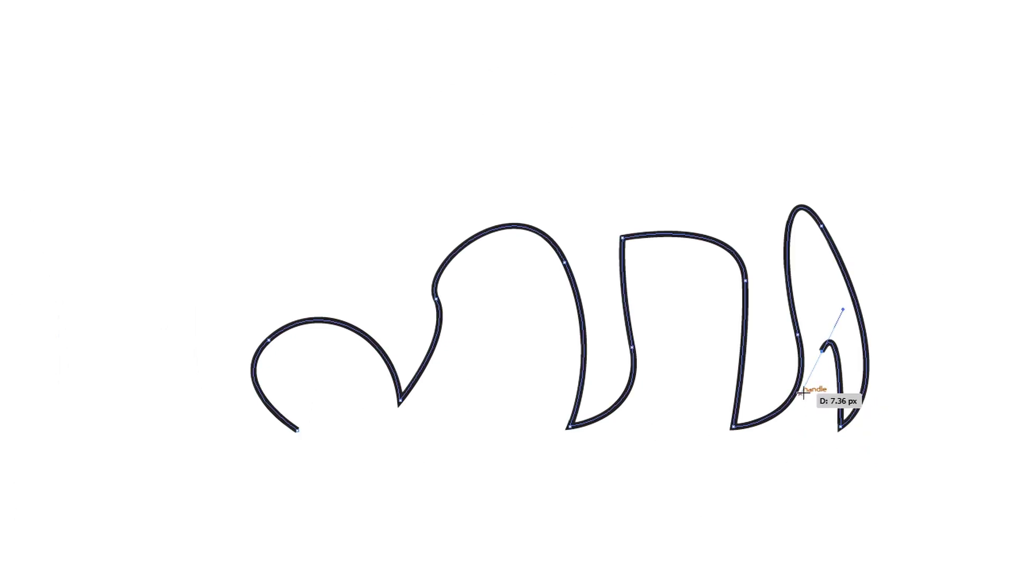
{"action": "left_click_drag", "start_coordinate": [816, 378], "coordinate": [815, 403]}
{"action": "left_click", "coordinate": [793, 443]}
{"action": "left_click", "coordinate": [695, 464]}
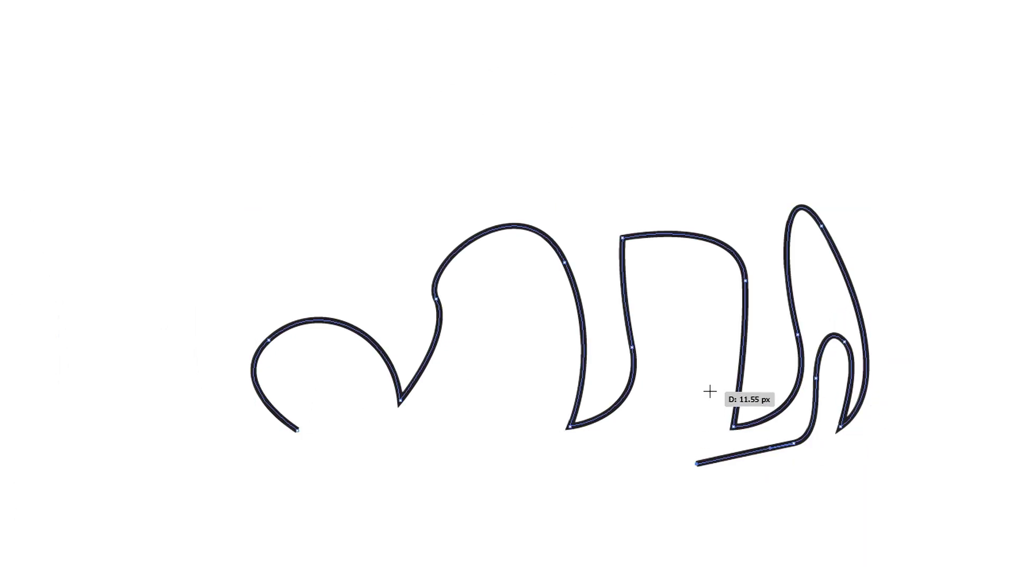
{"action": "left_click_drag", "start_coordinate": [716, 377], "coordinate": [701, 352]}
{"action": "left_click_drag", "start_coordinate": [651, 394], "coordinate": [642, 446]}
{"action": "left_click_drag", "start_coordinate": [515, 469], "coordinate": [509, 464]}
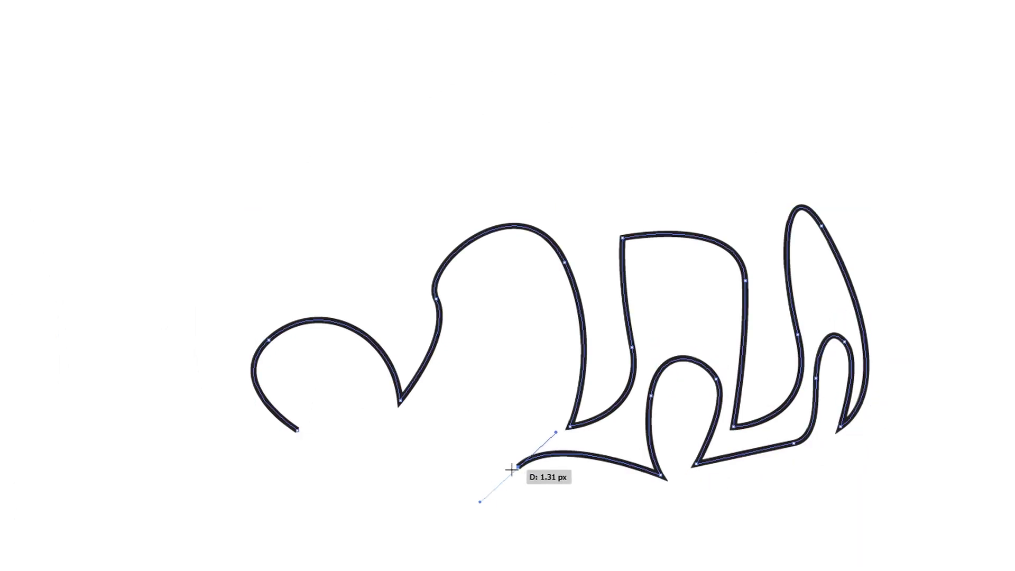
{"action": "left_click_drag", "start_coordinate": [534, 388], "coordinate": [526, 354]}
{"action": "left_click_drag", "start_coordinate": [470, 371], "coordinate": [459, 398]}
{"action": "left_click", "coordinate": [489, 466]}
- Add the last small lobe, close the path at its start, select it and zoom out
{"action": "left_click_drag", "start_coordinate": [359, 444], "coordinate": [358, 420]}
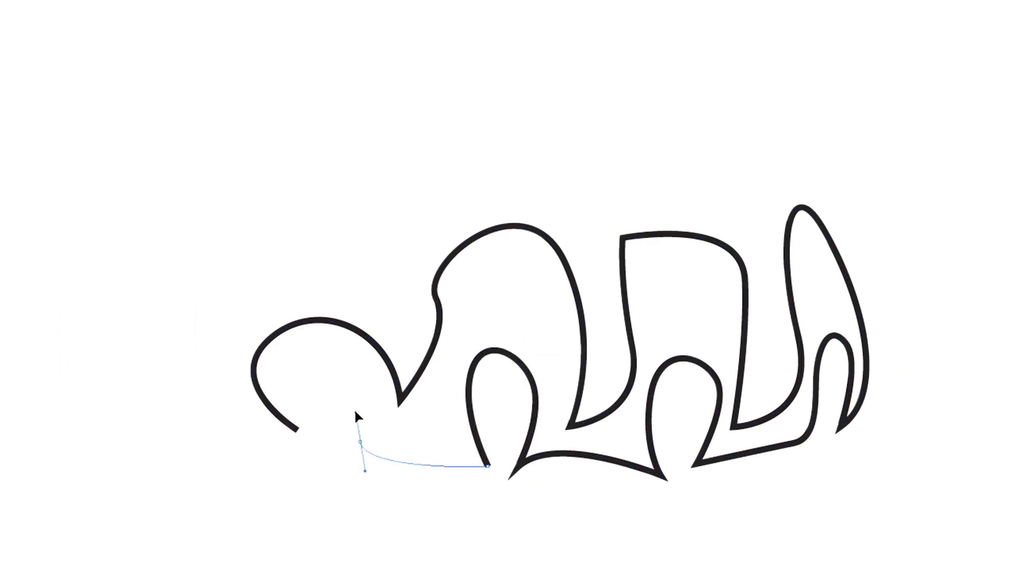
{"action": "mouse_move", "coordinate": [348, 376]}
{"action": "left_mouse_down"}
{"action": "mouse_move", "coordinate": [351, 397]}
{"action": "mouse_move", "coordinate": [309, 418]}
{"action": "left_mouse_up"}
{"action": "left_click", "coordinate": [297, 433]}
{"action": "key", "text": "v"}
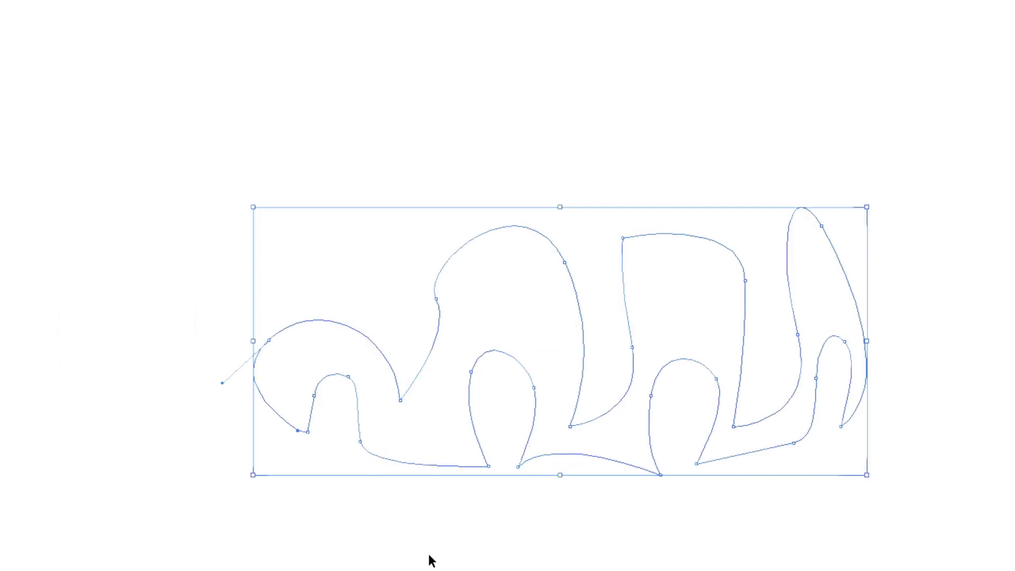
{"action": "key", "text": "ctrl+minus"}
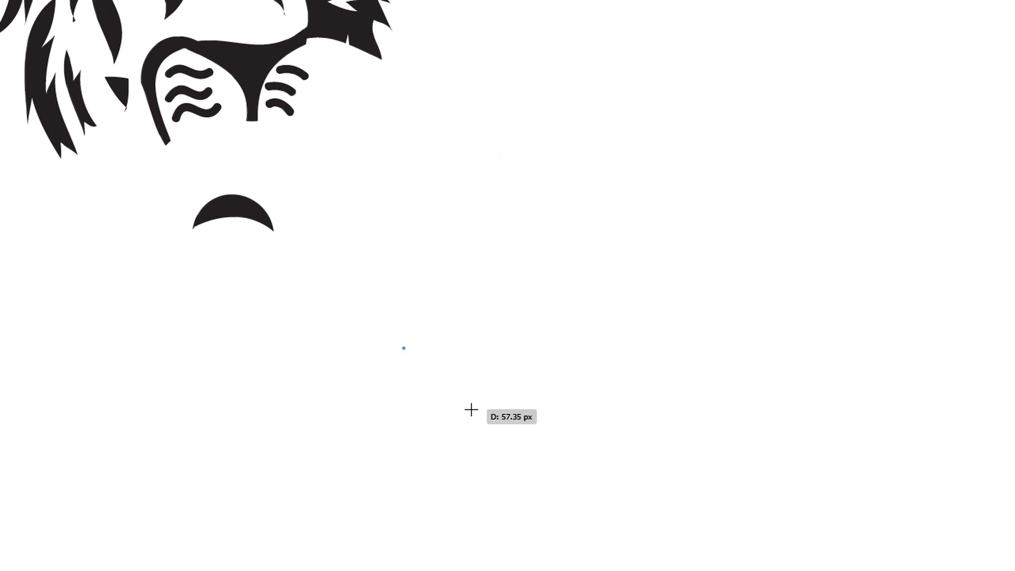
- Pen-draw the body outline up toward the mane and down the lion's left side
{"action": "mouse_move", "coordinate": [471, 404]}
{"action": "left_mouse_down"}
{"action": "mouse_move", "coordinate": [552, 405]}
{"action": "mouse_move", "coordinate": [522, 404]}
{"action": "left_mouse_up"}
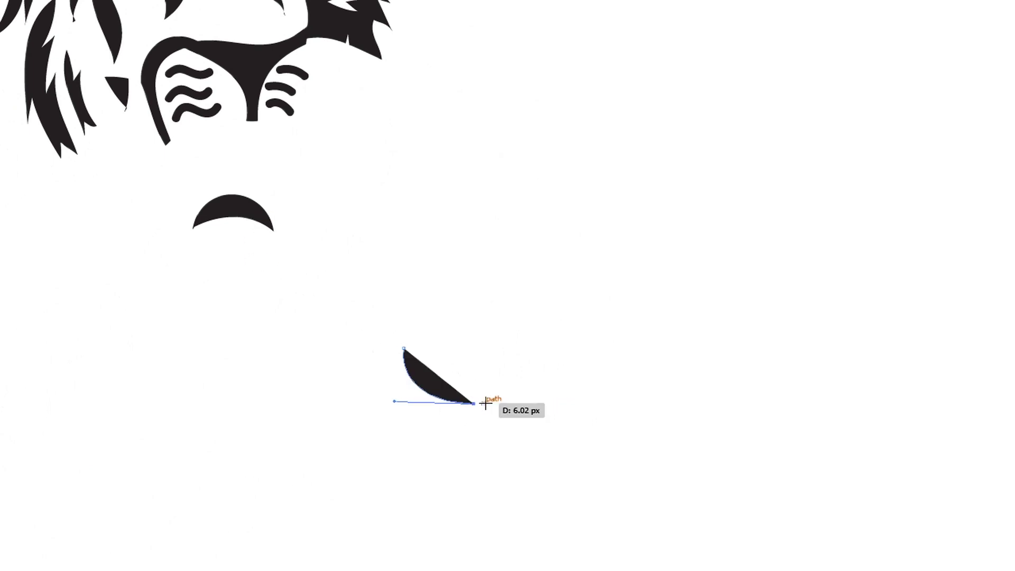
{"action": "mouse_move", "coordinate": [582, 358]}
{"action": "left_mouse_down"}
{"action": "mouse_move", "coordinate": [566, 306]}
{"action": "mouse_move", "coordinate": [589, 235]}
{"action": "mouse_move", "coordinate": [572, 148]}
{"action": "left_mouse_up"}
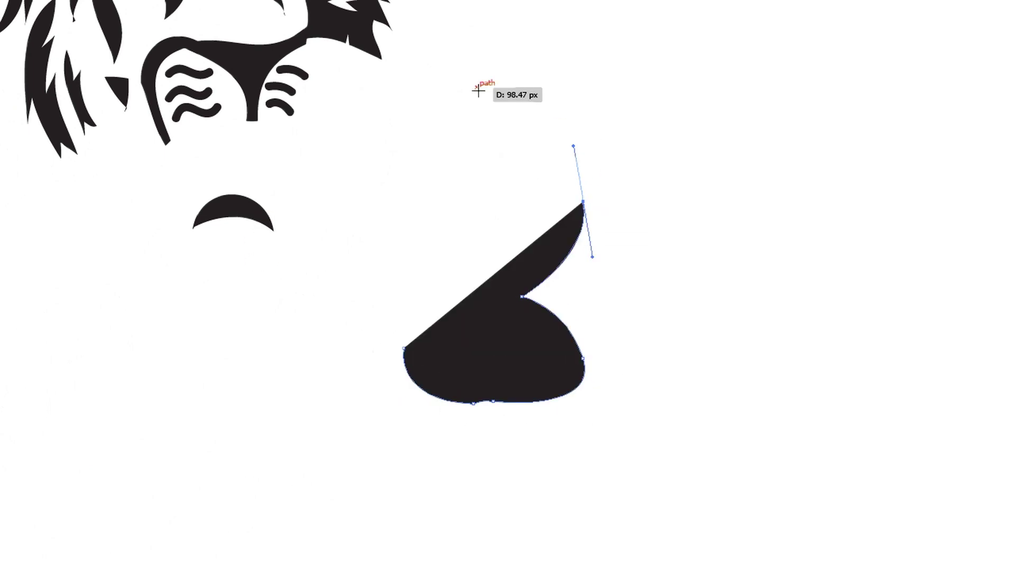
{"action": "left_click_drag", "start_coordinate": [464, 93], "coordinate": [408, 150]}
{"action": "left_click", "coordinate": [373, 50]}
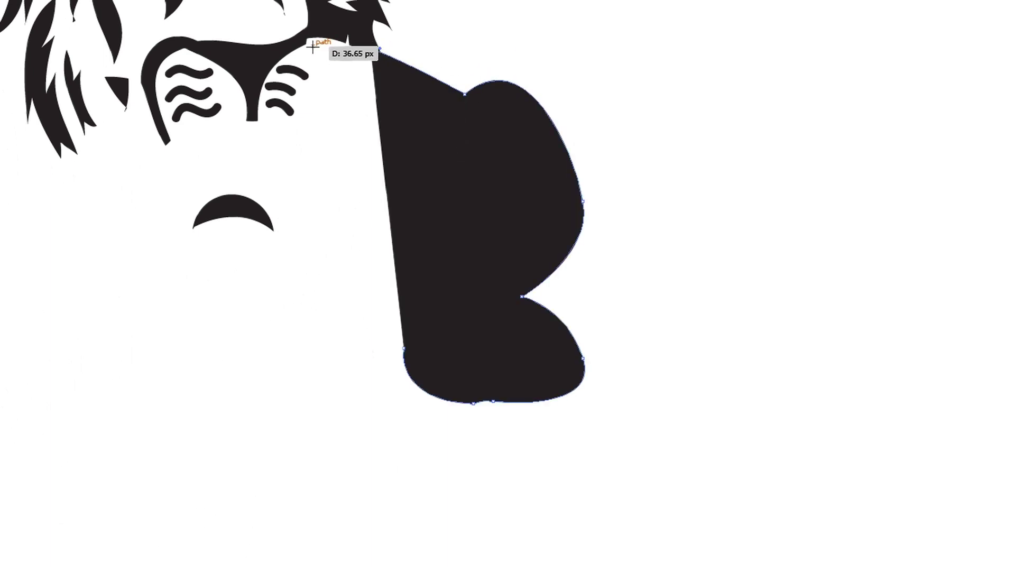
{"action": "mouse_move", "coordinate": [298, 47]}
{"action": "left_mouse_down"}
{"action": "mouse_move", "coordinate": [292, 81]}
{"action": "mouse_move", "coordinate": [306, 116]}
{"action": "left_mouse_up"}
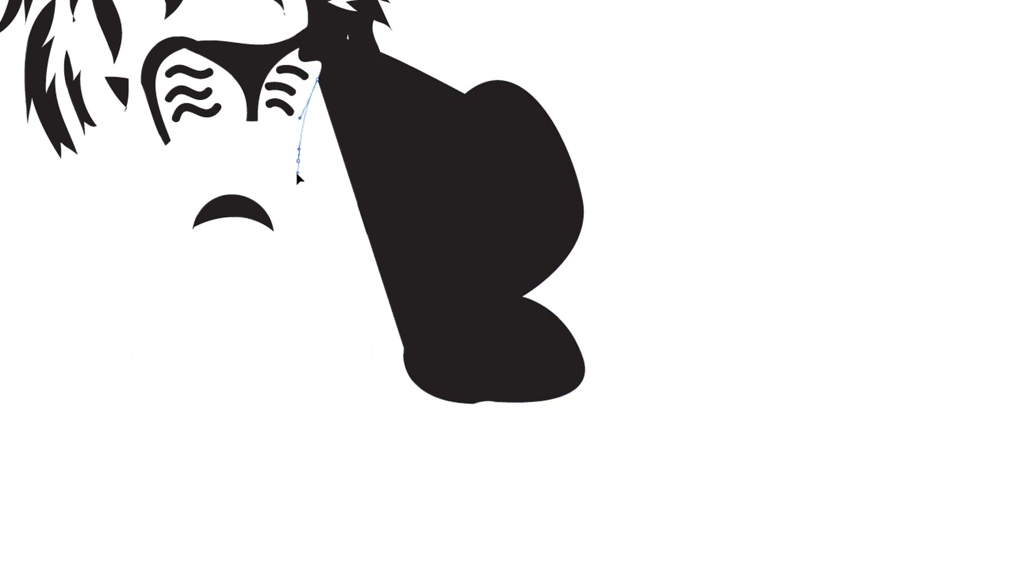
{"action": "left_click_drag", "start_coordinate": [292, 173], "coordinate": [294, 211]}
{"action": "left_click", "coordinate": [277, 275]}
{"action": "left_click", "coordinate": [246, 328]}
- Shape the front leg, close the black body silhouette and send it to the back
{"action": "left_click_drag", "start_coordinate": [266, 340], "coordinate": [336, 342]}
{"action": "left_click_drag", "start_coordinate": [354, 379], "coordinate": [356, 419]}
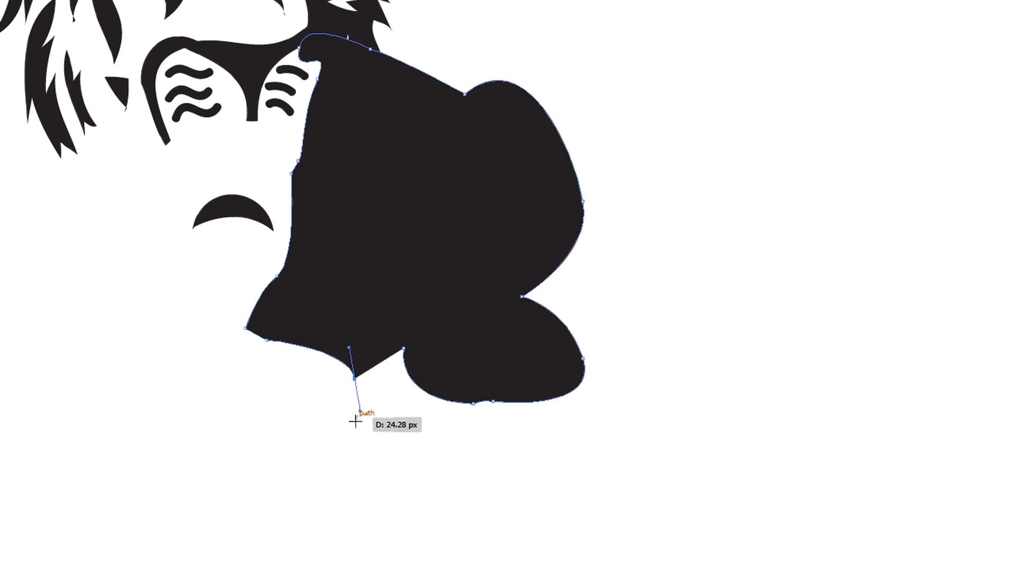
{"action": "left_click", "coordinate": [342, 450]}
{"action": "left_click", "coordinate": [395, 452]}
{"action": "left_click", "coordinate": [390, 355]}
{"action": "key", "text": "ctrl+shift+bracketleft"}
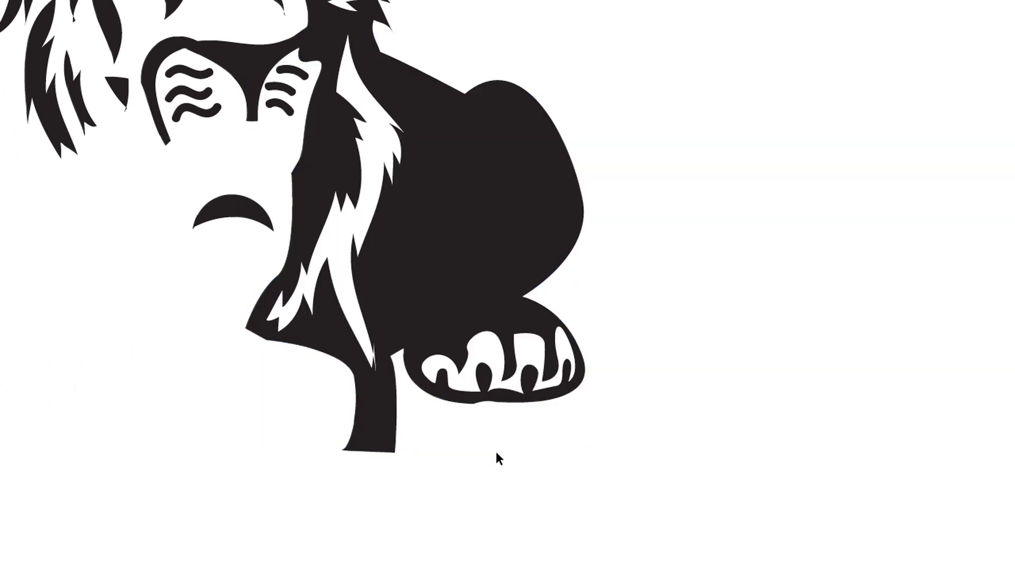
{"action": "scroll", "coordinate": [495, 451], "scroll_direction": "up", "scroll_amount": 3}
- Zoom in and pen-draw the left nostril crescent and the teardrop nose tip
{"action": "scroll", "coordinate": [506, 338], "scroll_direction": "up", "scroll_amount": 3}
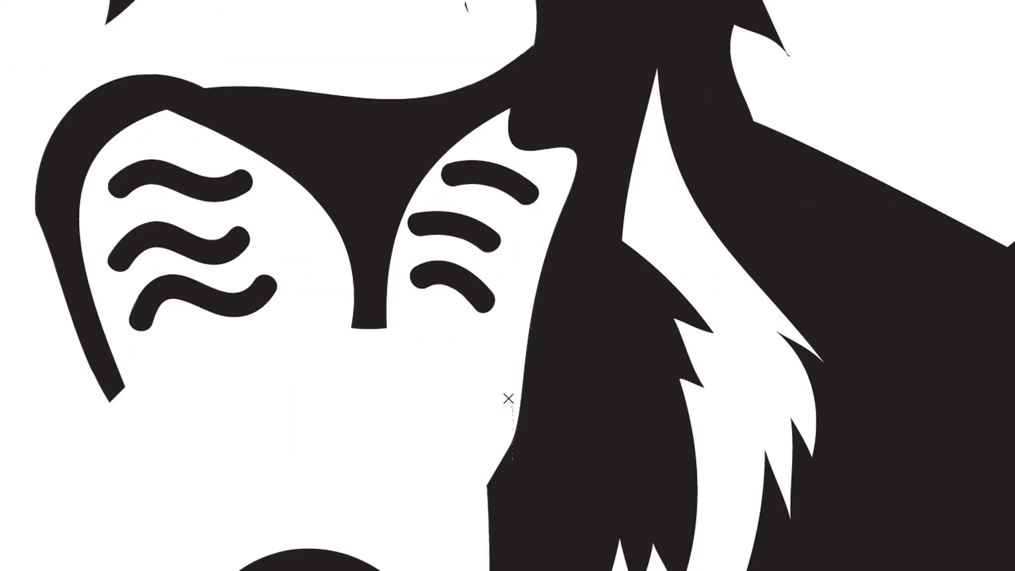
{"action": "scroll", "coordinate": [575, 299], "scroll_direction": "down", "scroll_amount": 2}
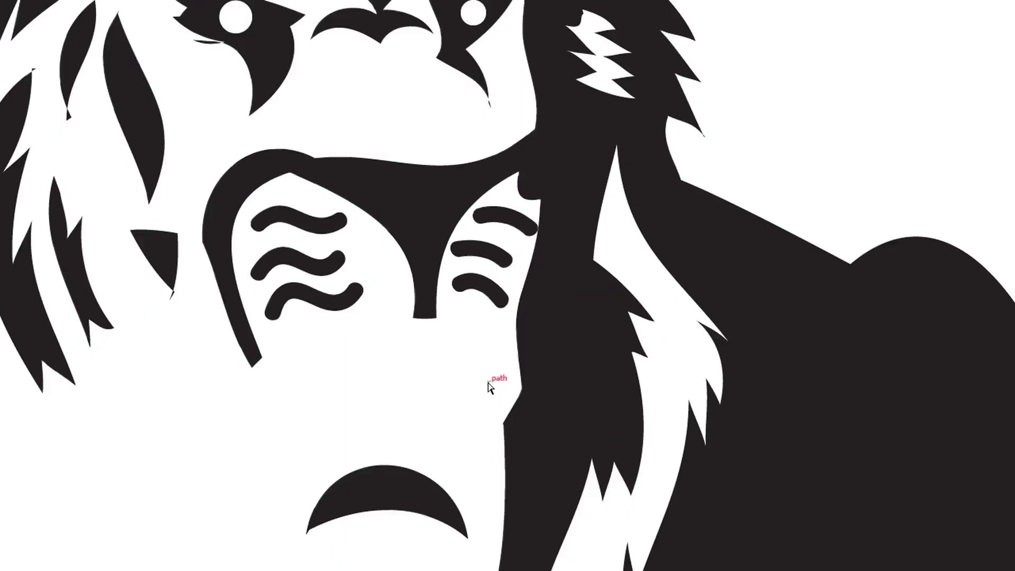
{"action": "scroll", "coordinate": [567, 314], "scroll_direction": "down", "scroll_amount": 2}
{"action": "scroll", "coordinate": [567, 314], "scroll_direction": "up", "scroll_amount": 2}
{"action": "scroll", "coordinate": [430, 340], "scroll_direction": "up", "scroll_amount": 2}
{"action": "left_click_drag", "start_coordinate": [493, 310], "coordinate": [533, 369]}
{"action": "left_click", "coordinate": [493, 310]}
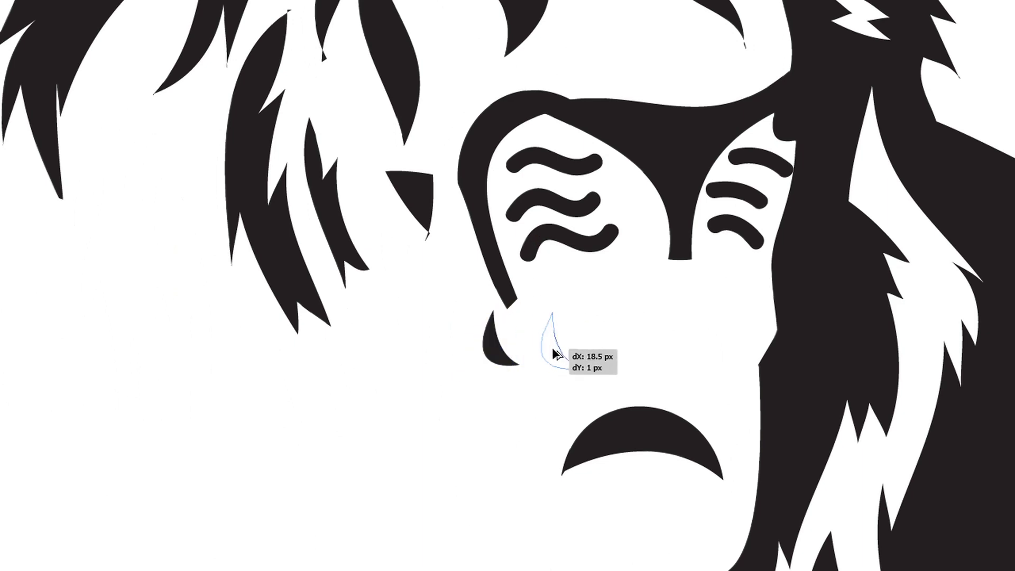
{"action": "mouse_move", "coordinate": [565, 318]}
{"action": "left_mouse_down"}
{"action": "mouse_move", "coordinate": [577, 384]}
{"action": "mouse_move", "coordinate": [560, 334]}
{"action": "mouse_move", "coordinate": [692, 358]}
{"action": "mouse_move", "coordinate": [697, 343]}
{"action": "left_mouse_up"}
{"action": "left_click", "coordinate": [566, 318]}
- Place a mirrored crescent as the right nostril and draw the oval nose bridge
{"action": "key", "text": "p"}
{"action": "left_click", "coordinate": [592, 311]}
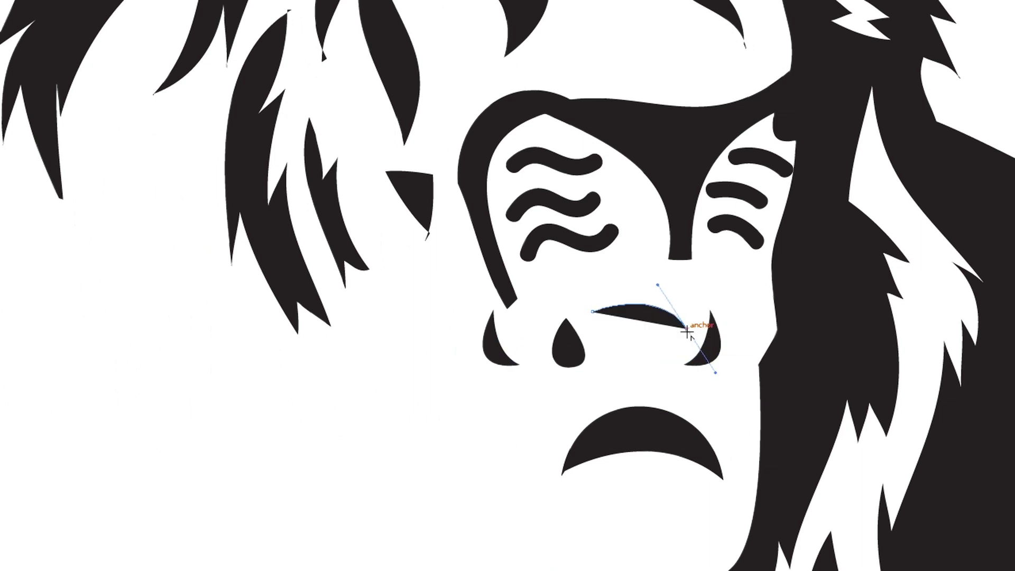
{"action": "left_click", "coordinate": [592, 312]}
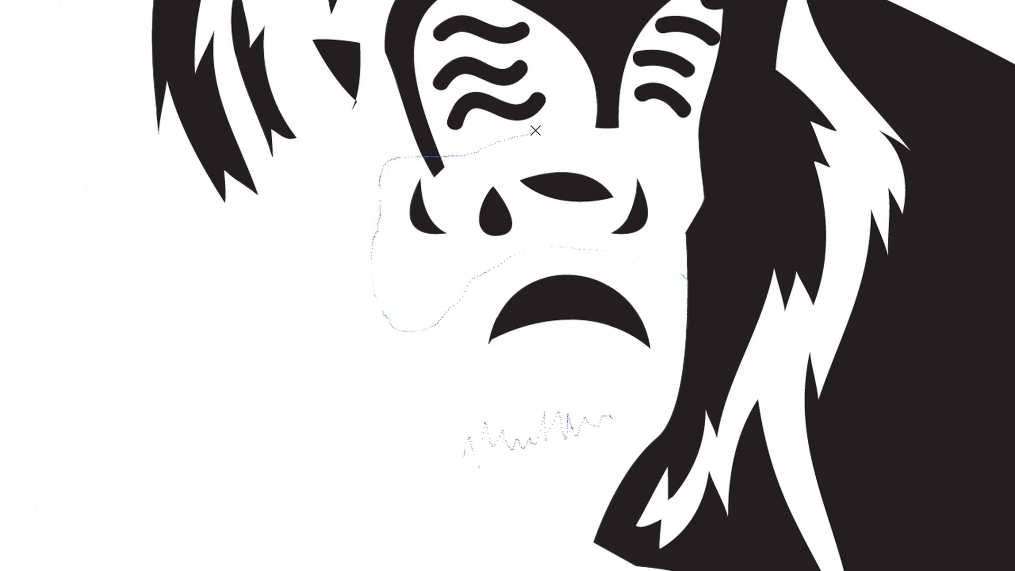
- Select the nose shapes and freehand a black muzzle around the nose and mouth with the Pencil
{"action": "left_click_drag", "start_coordinate": [691, 304], "coordinate": [695, 167]}
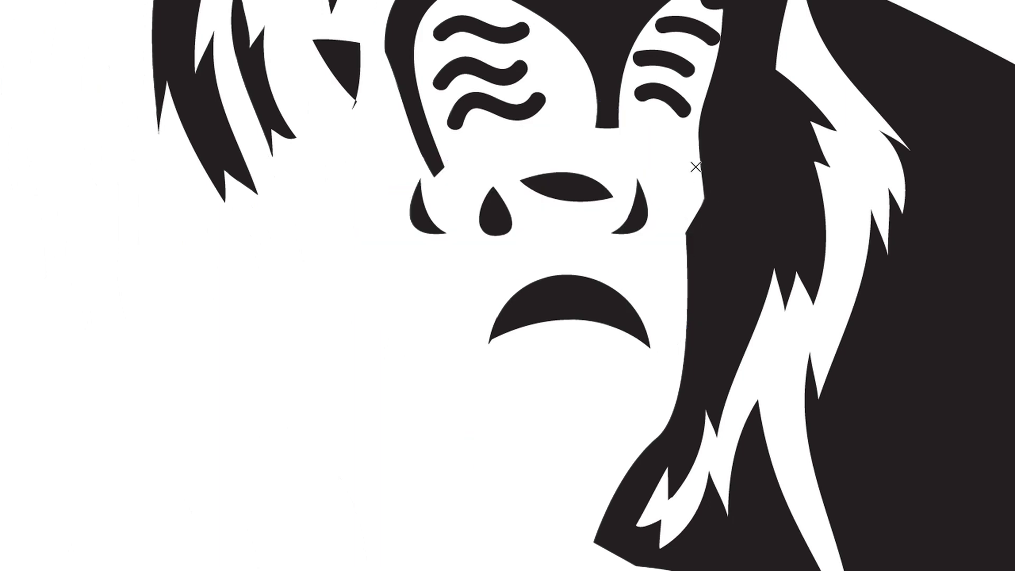
{"action": "left_click_drag", "start_coordinate": [455, 231], "coordinate": [645, 220]}
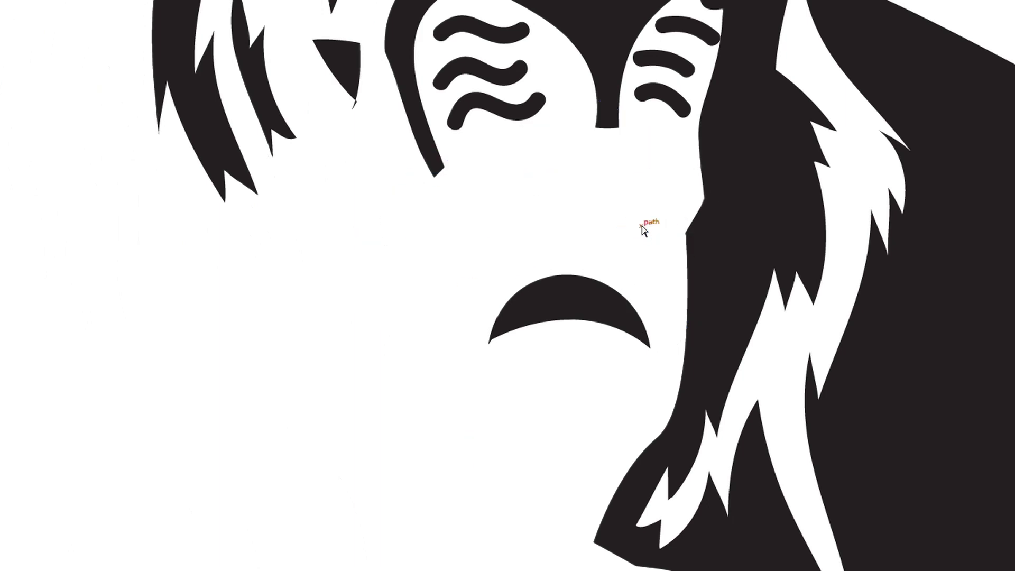
{"action": "key", "text": "p"}
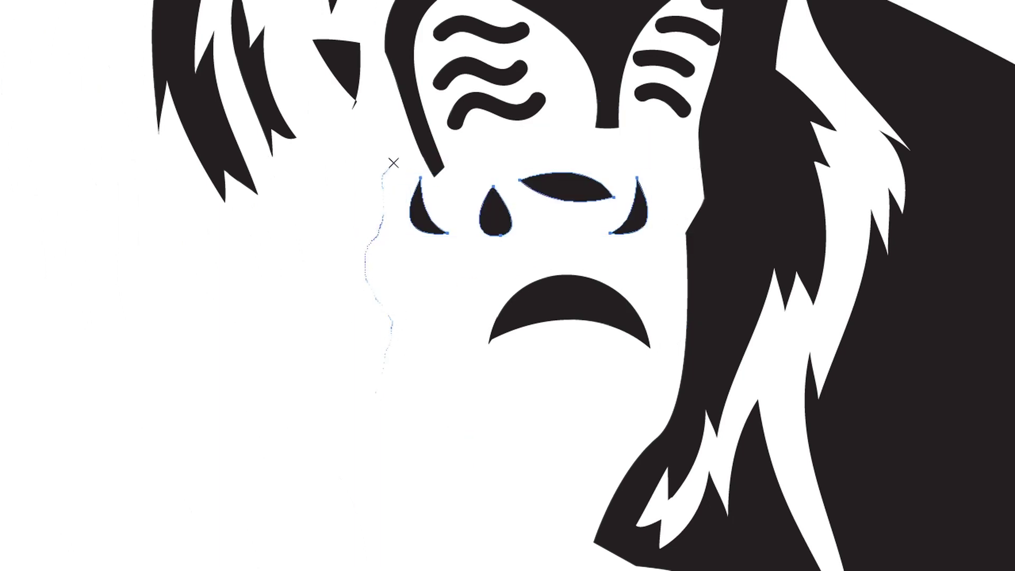
{"action": "left_click_drag", "start_coordinate": [393, 163], "coordinate": [482, 157]}
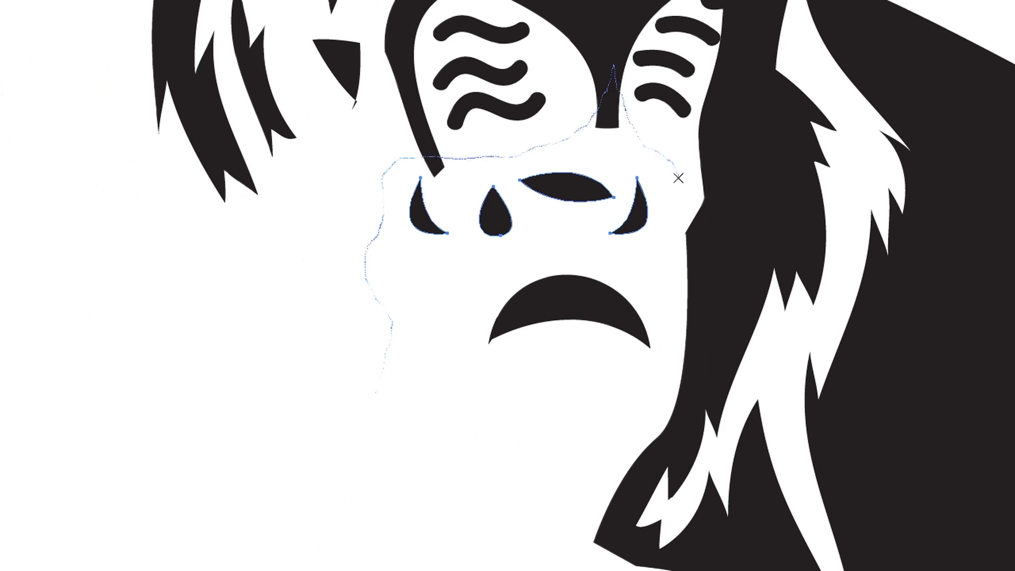
{"action": "left_click_drag", "start_coordinate": [690, 268], "coordinate": [656, 273]}
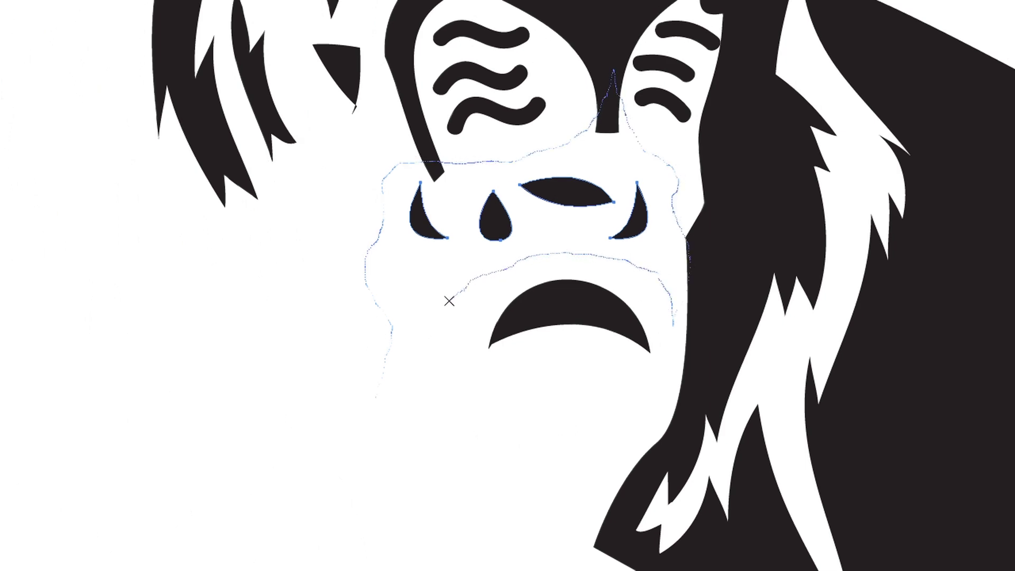
{"action": "left_click_drag", "start_coordinate": [380, 401], "coordinate": [386, 394]}
{"action": "scroll", "coordinate": [473, 375], "scroll_direction": "down", "scroll_amount": 3}
{"action": "scroll", "coordinate": [474, 379], "scroll_direction": "up", "scroll_amount": 1}
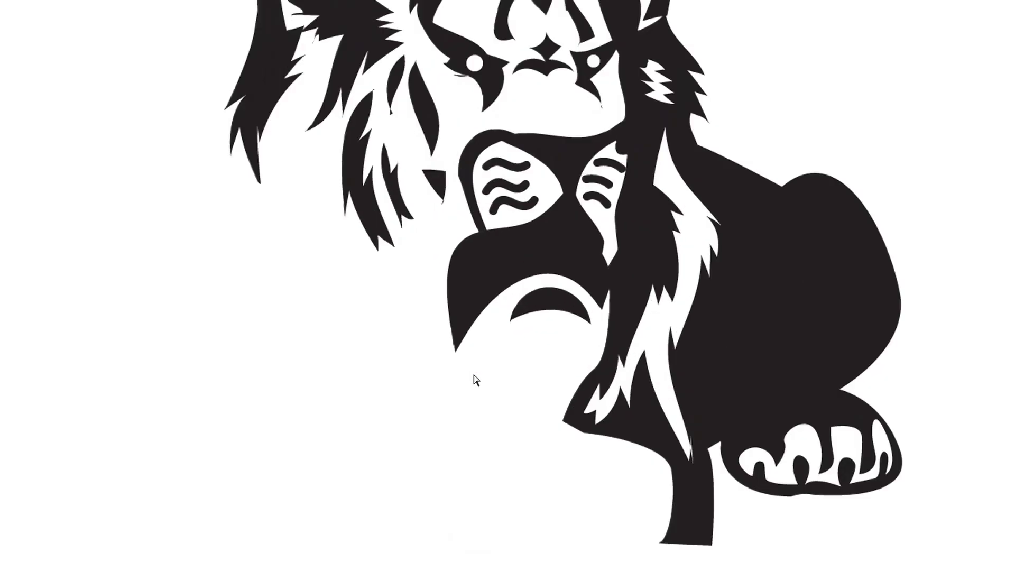
{"action": "scroll", "coordinate": [423, 365], "scroll_direction": "up", "scroll_amount": 2}
- Trace and close a jagged beard fringe along the lion's chin and jaw
{"action": "left_click_drag", "start_coordinate": [423, 364], "coordinate": [490, 419]}
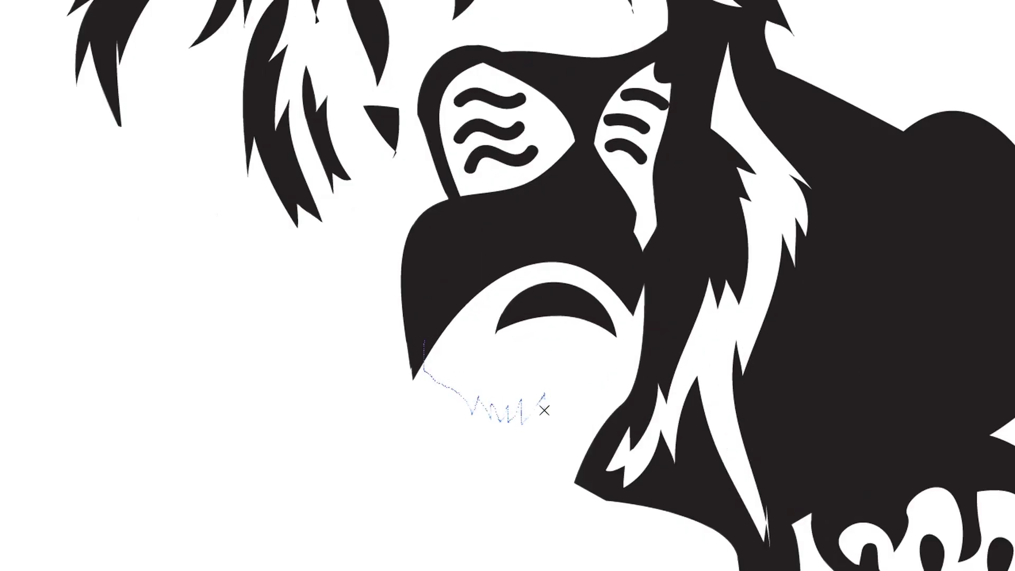
{"action": "mouse_move", "coordinate": [599, 381]}
{"action": "left_mouse_down"}
{"action": "mouse_move", "coordinate": [645, 290]}
{"action": "mouse_move", "coordinate": [628, 379]}
{"action": "left_mouse_up"}
{"action": "scroll", "coordinate": [645, 290], "scroll_direction": "down", "scroll_amount": 1}
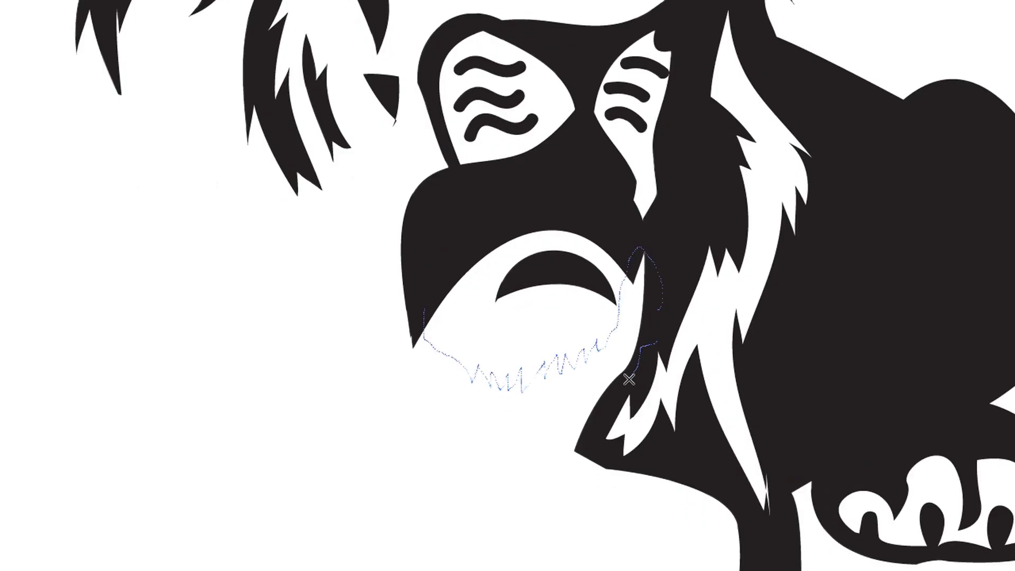
{"action": "left_click_drag", "start_coordinate": [405, 309], "coordinate": [418, 317]}
- Draw a black mane strand beside the face, undoing and redrawing it
{"action": "scroll", "coordinate": [549, 527], "scroll_direction": "down", "scroll_amount": 3}
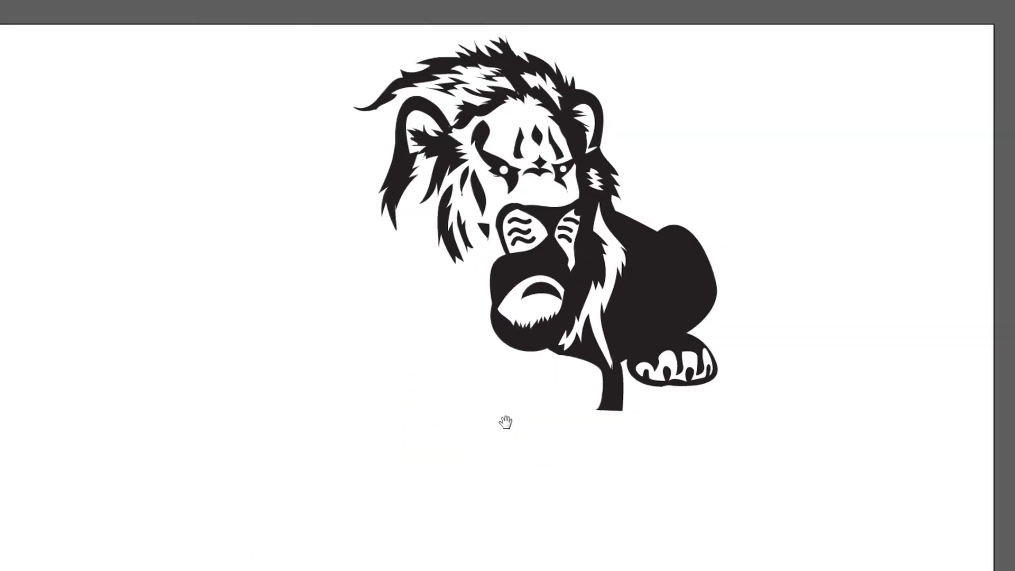
{"action": "scroll", "coordinate": [502, 421], "scroll_direction": "up", "scroll_amount": 3}
{"action": "scroll", "coordinate": [525, 428], "scroll_direction": "down", "scroll_amount": 1}
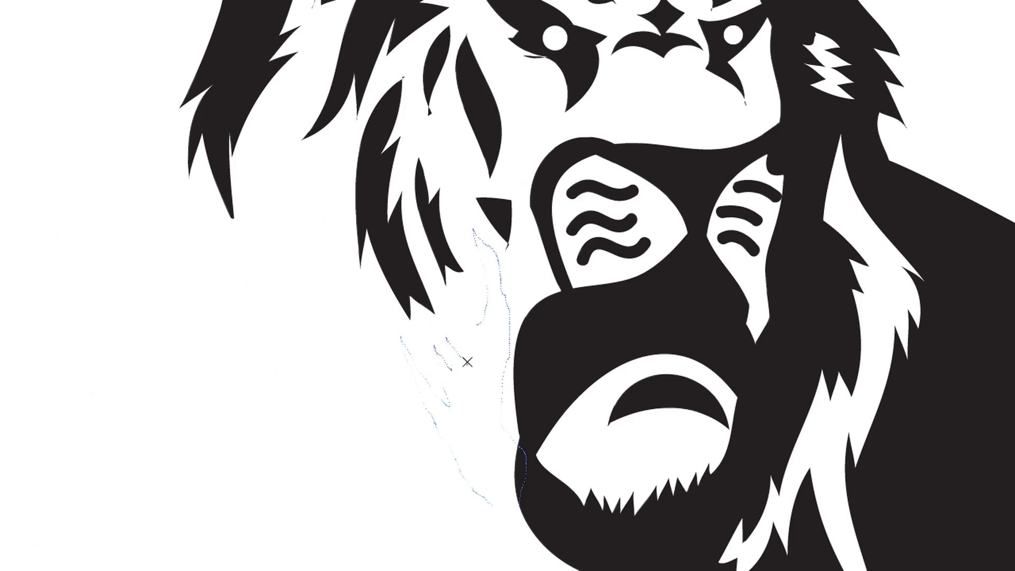
{"action": "left_click_drag", "start_coordinate": [467, 362], "coordinate": [471, 291]}
{"action": "scroll", "coordinate": [426, 329], "scroll_direction": "down", "scroll_amount": 2}
{"action": "scroll", "coordinate": [465, 370], "scroll_direction": "up", "scroll_amount": 1}
{"action": "key", "text": "ctrl+z"}
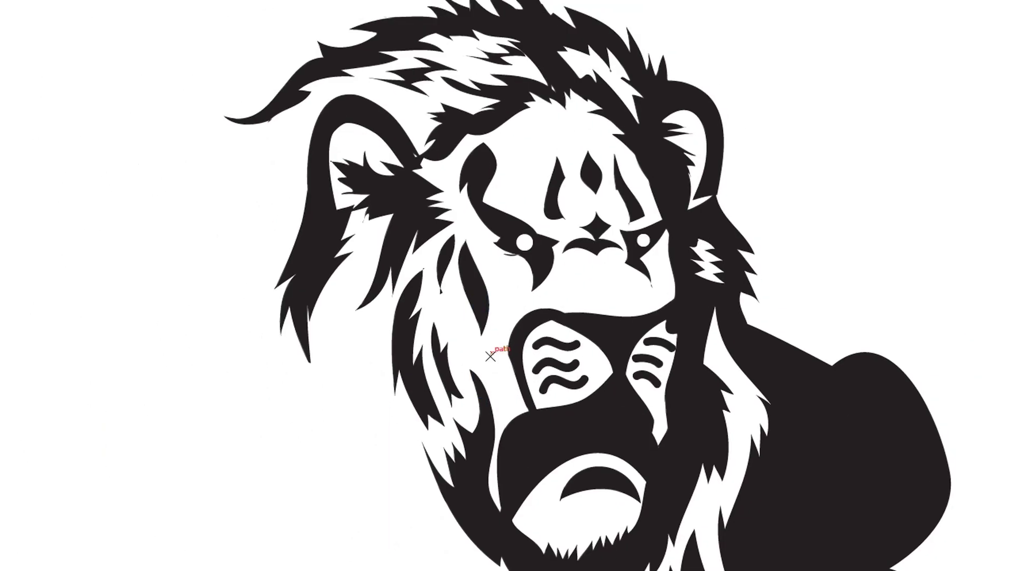
{"action": "scroll", "coordinate": [475, 342], "scroll_direction": "up", "scroll_amount": 2}
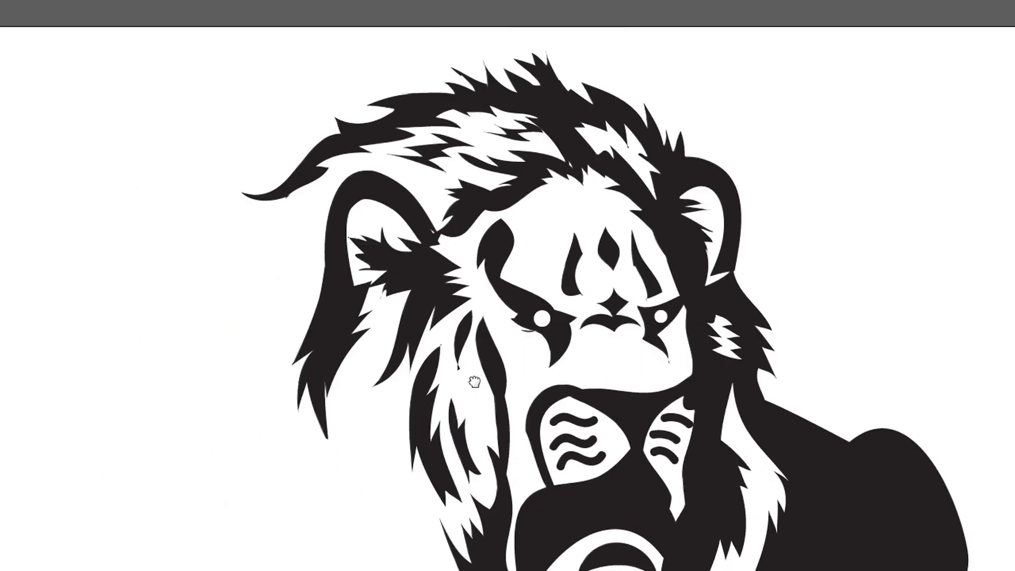
{"action": "scroll", "coordinate": [496, 358], "scroll_direction": "up", "scroll_amount": 1}
{"action": "left_click_drag", "start_coordinate": [470, 258], "coordinate": [470, 257]}
{"action": "scroll", "coordinate": [470, 258], "scroll_direction": "down", "scroll_amount": 3}
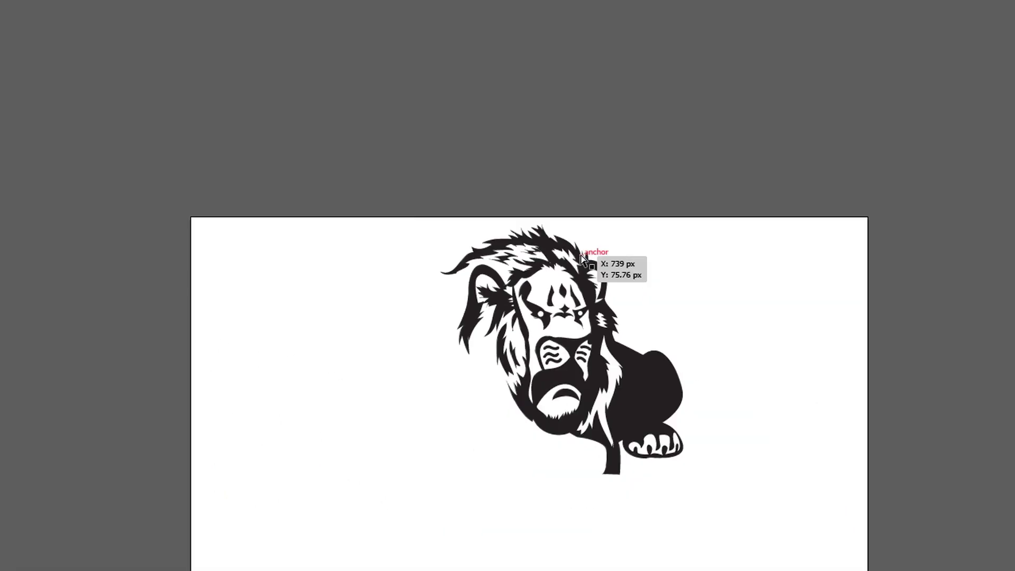
{"action": "scroll", "coordinate": [506, 213], "scroll_direction": "up", "scroll_amount": 2}
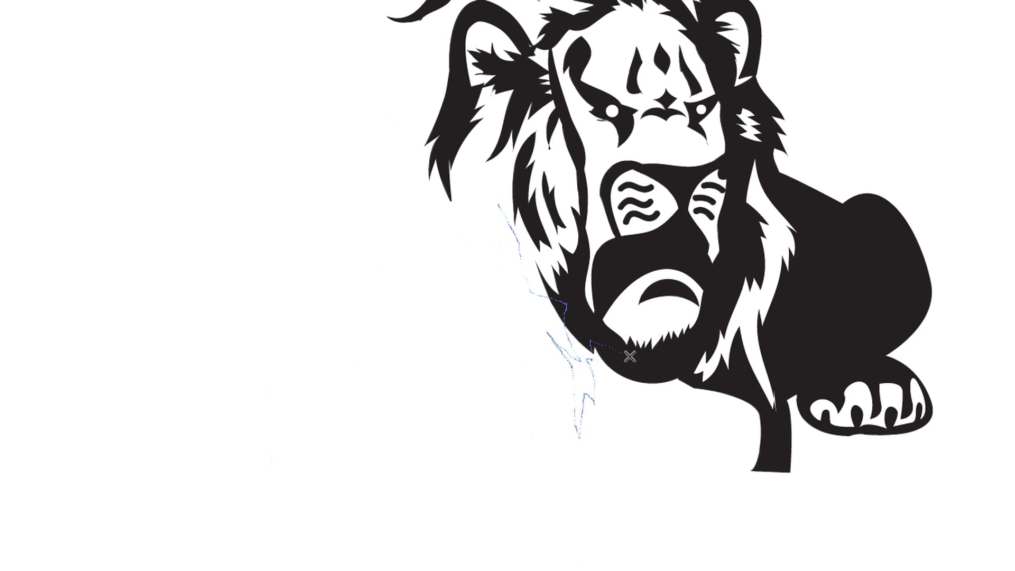
- Trace a jaw-edge strand, then add several more black strands along the mane's left edge
{"action": "left_click_drag", "start_coordinate": [629, 357], "coordinate": [710, 389]}
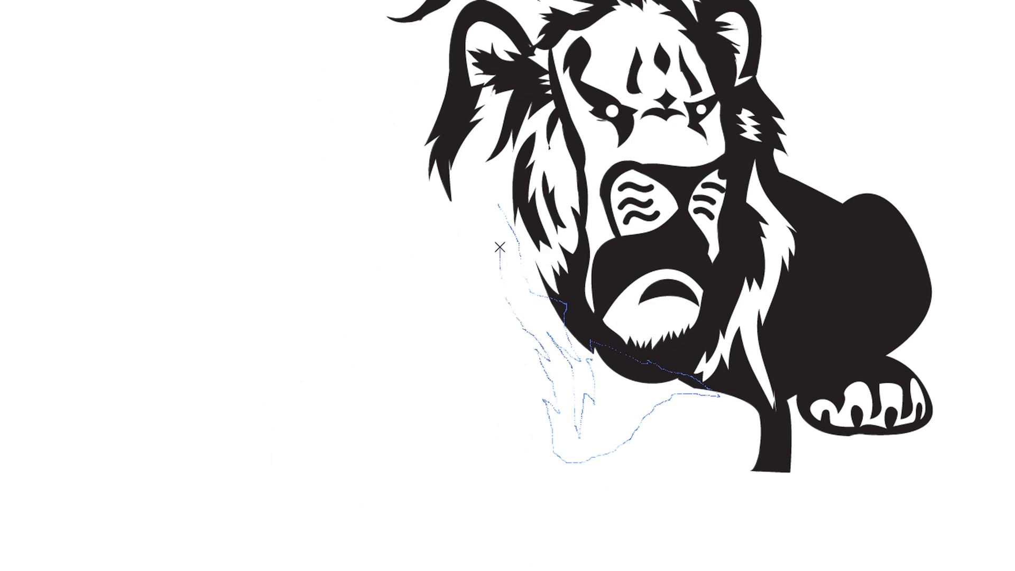
{"action": "left_click_drag", "start_coordinate": [499, 247], "coordinate": [517, 218]}
{"action": "key", "text": "ctrl+shift+a"}
{"action": "left_click_drag", "start_coordinate": [506, 360], "coordinate": [590, 450]}
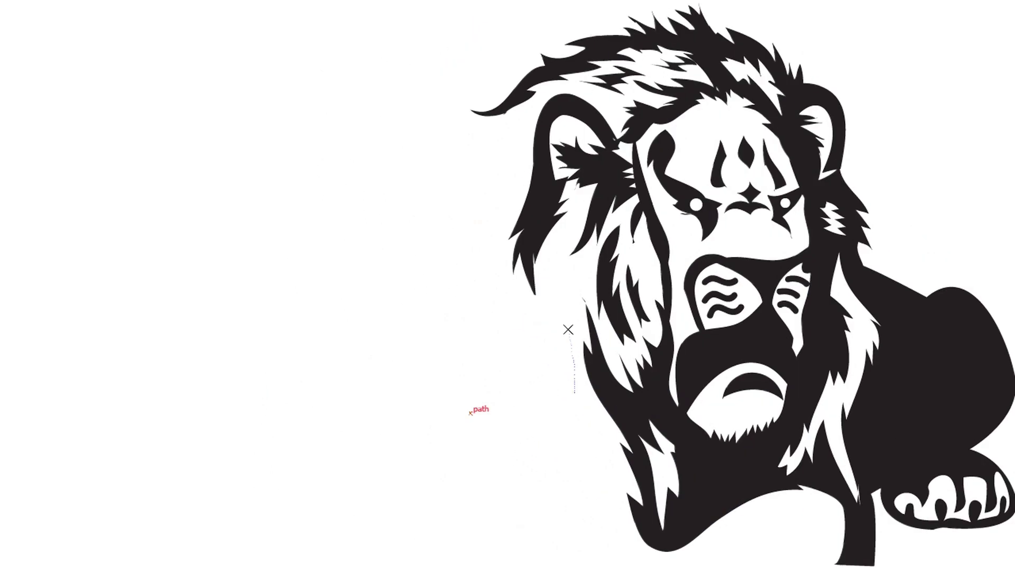
{"action": "left_click_drag", "start_coordinate": [577, 280], "coordinate": [579, 243]}
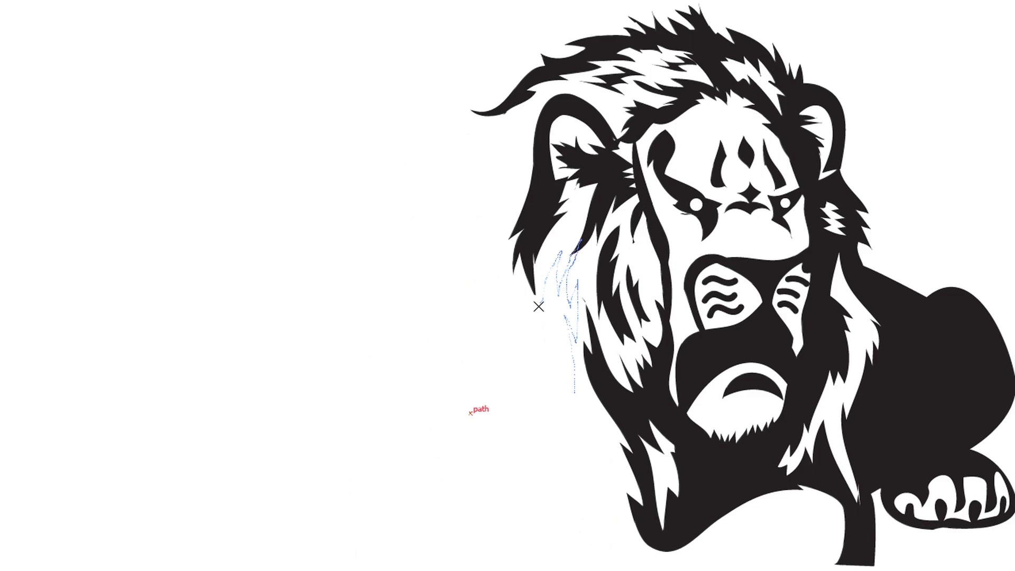
{"action": "left_click_drag", "start_coordinate": [575, 396], "coordinate": [576, 399]}
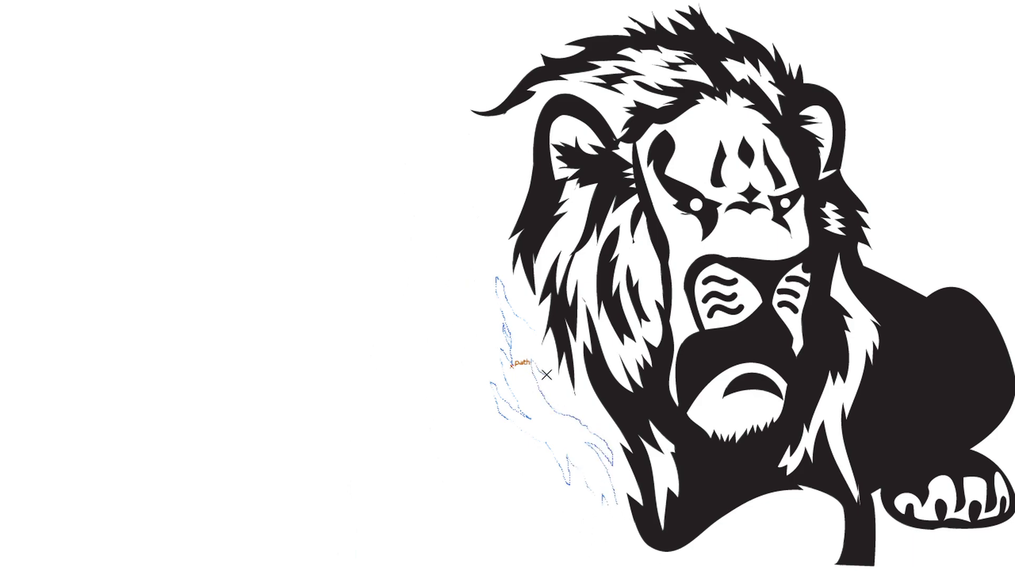
{"action": "mouse_move", "coordinate": [546, 374]}
{"action": "left_mouse_down"}
{"action": "mouse_move", "coordinate": [518, 354]}
{"action": "mouse_move", "coordinate": [476, 277]}
{"action": "mouse_move", "coordinate": [464, 359]}
{"action": "left_mouse_up"}
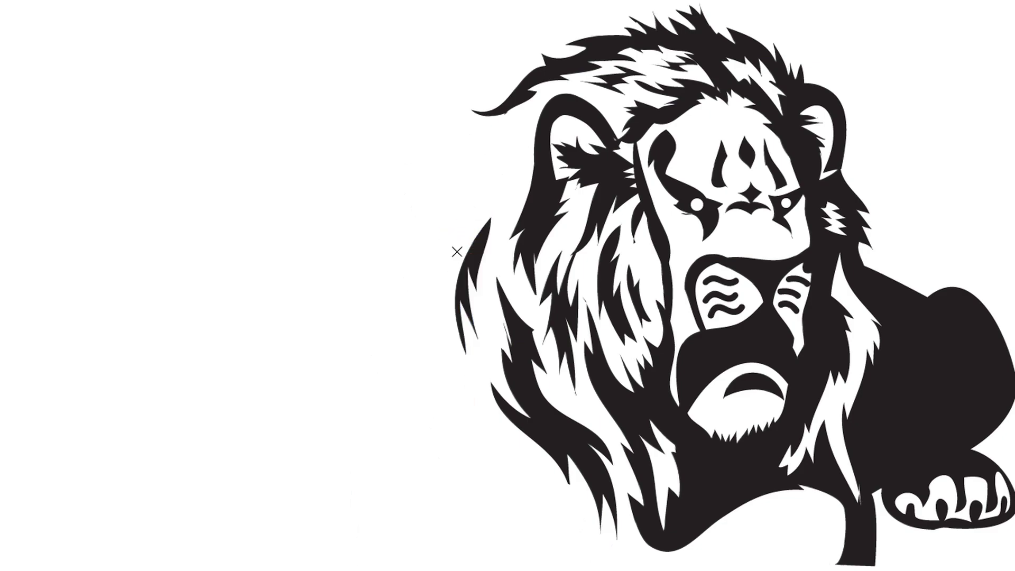
{"action": "left_click_drag", "start_coordinate": [450, 276], "coordinate": [452, 283]}
- Trace two jagged black spikes on the mane's upper-left edge and close them as filled shapes
{"action": "scroll", "coordinate": [458, 312], "scroll_direction": "up", "scroll_amount": 1}
{"action": "scroll", "coordinate": [474, 285], "scroll_direction": "up", "scroll_amount": 4}
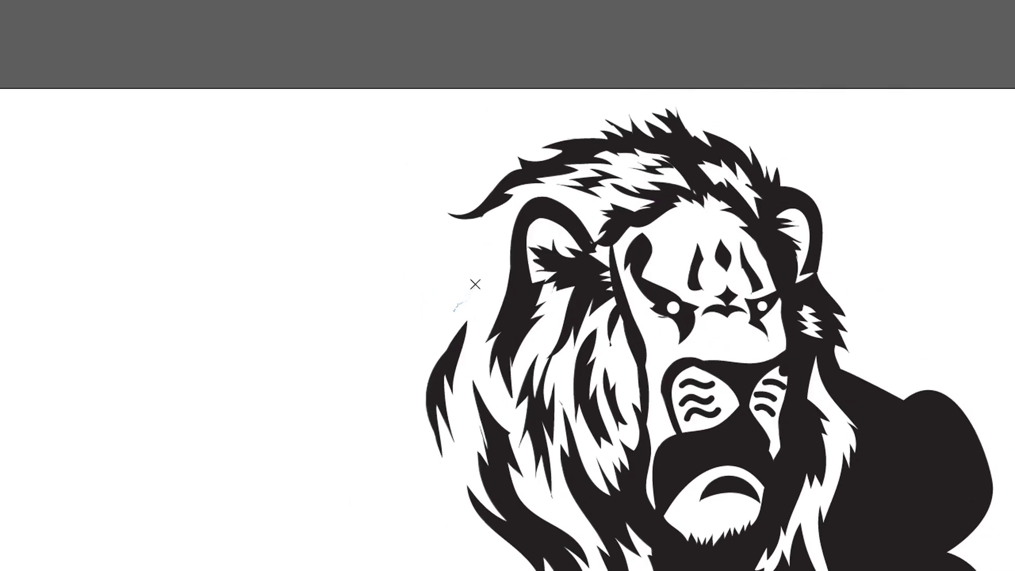
{"action": "left_click_drag", "start_coordinate": [457, 323], "coordinate": [493, 274]}
{"action": "left_click_drag", "start_coordinate": [451, 304], "coordinate": [458, 321]}
{"action": "left_click_drag", "start_coordinate": [483, 216], "coordinate": [476, 231]}
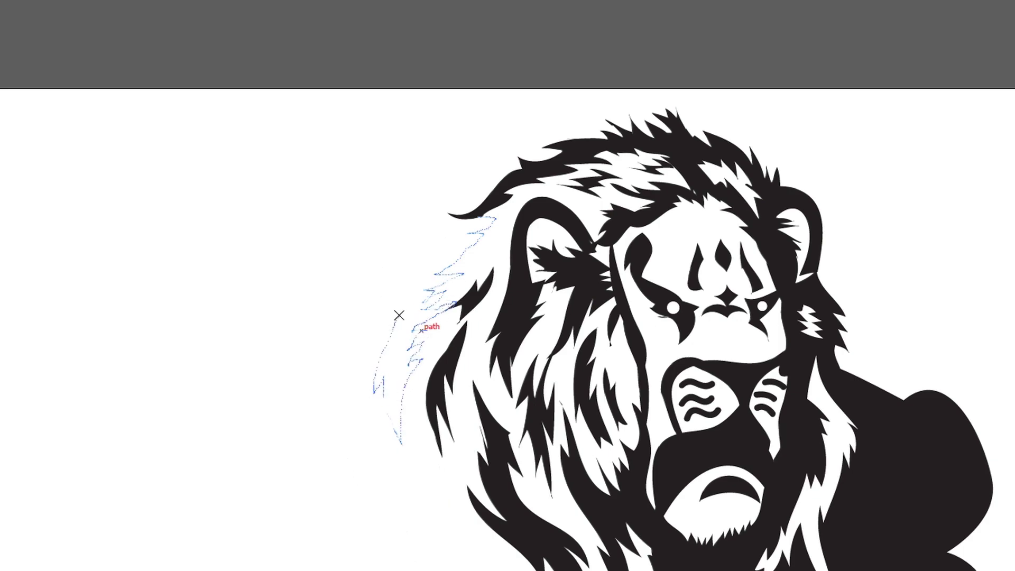
{"action": "left_click_drag", "start_coordinate": [452, 236], "coordinate": [401, 220]}
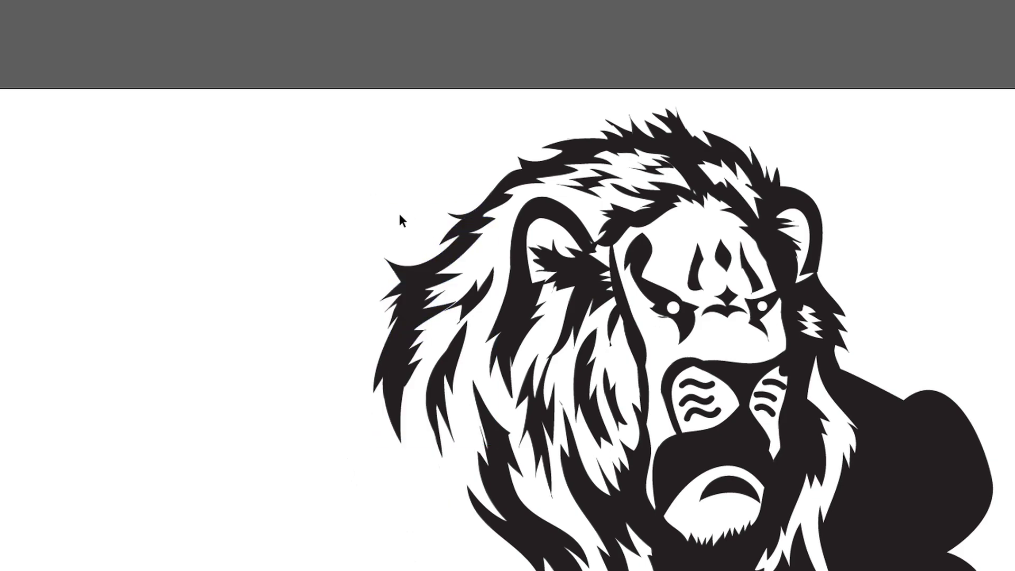
{"action": "left_click_drag", "start_coordinate": [555, 409], "coordinate": [481, 408]}
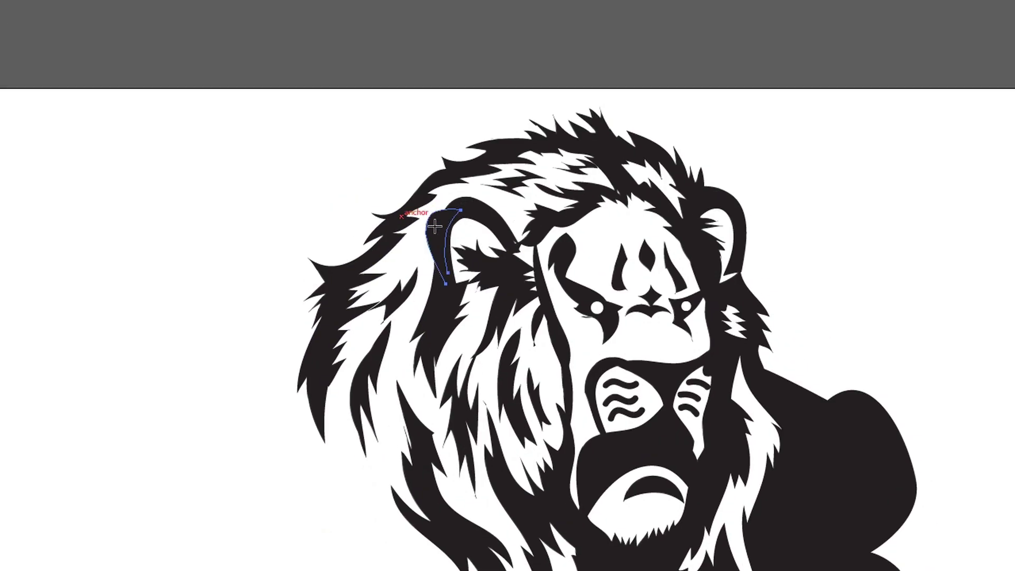
- Trace the curved rim arching over the lion's left ear and close the shape
{"action": "mouse_move", "coordinate": [427, 262]}
{"action": "left_mouse_down"}
{"action": "mouse_move", "coordinate": [460, 254]}
{"action": "mouse_move", "coordinate": [417, 238]}
{"action": "left_mouse_up"}
{"action": "mouse_move", "coordinate": [438, 290]}
{"action": "left_mouse_down"}
{"action": "mouse_move", "coordinate": [473, 209]}
{"action": "mouse_move", "coordinate": [438, 291]}
{"action": "left_mouse_up"}
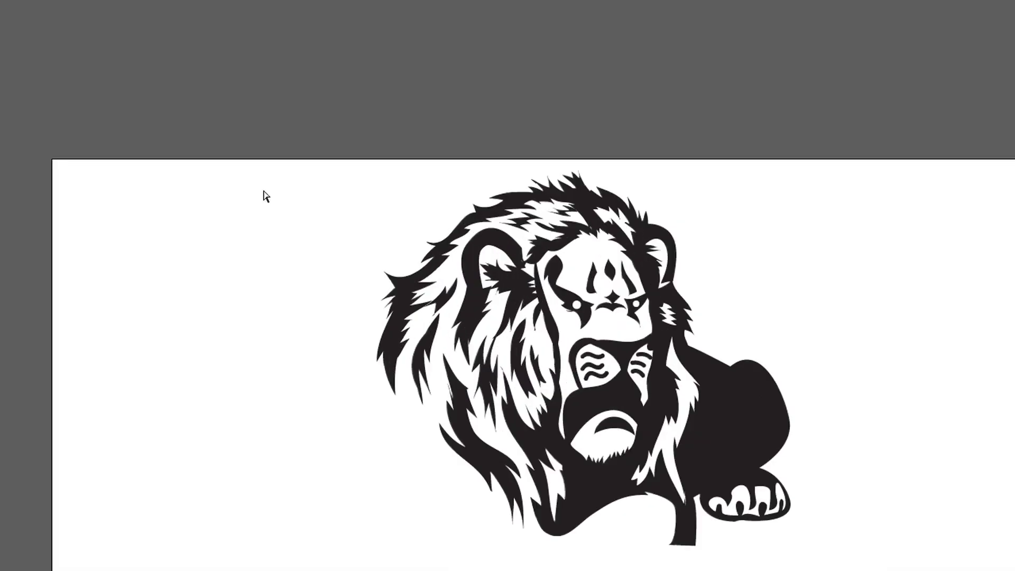
{"action": "left_click_drag", "start_coordinate": [266, 197], "coordinate": [330, 78]}
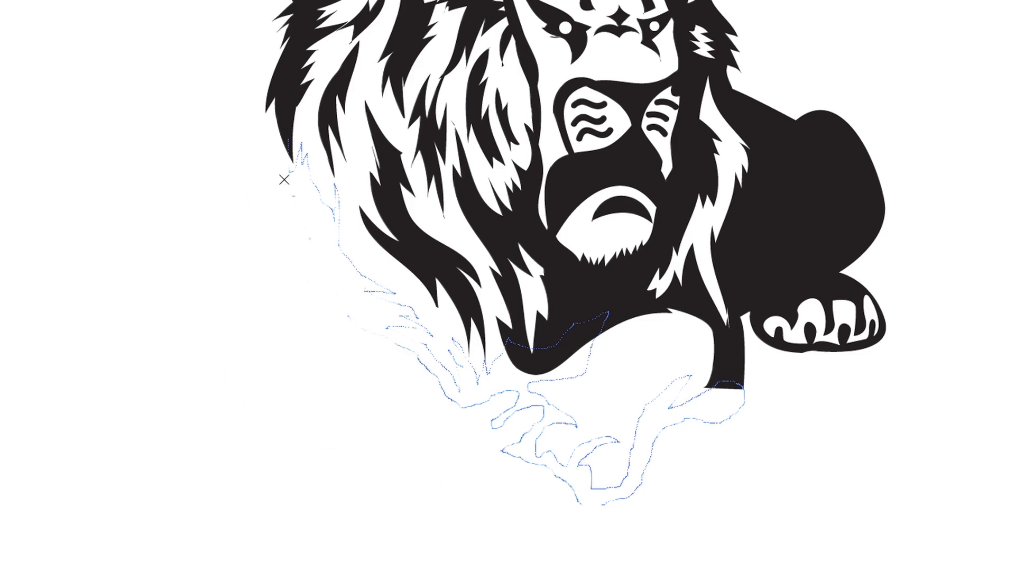
- Finish filling the lower body black and delete the stray shape at lower left
{"action": "scroll", "coordinate": [284, 180], "scroll_direction": "down", "scroll_amount": 3}
{"action": "mouse_move", "coordinate": [385, 363]}
{"action": "left_mouse_down"}
{"action": "mouse_move", "coordinate": [415, 351]}
{"action": "mouse_move", "coordinate": [384, 377]}
{"action": "left_mouse_up"}
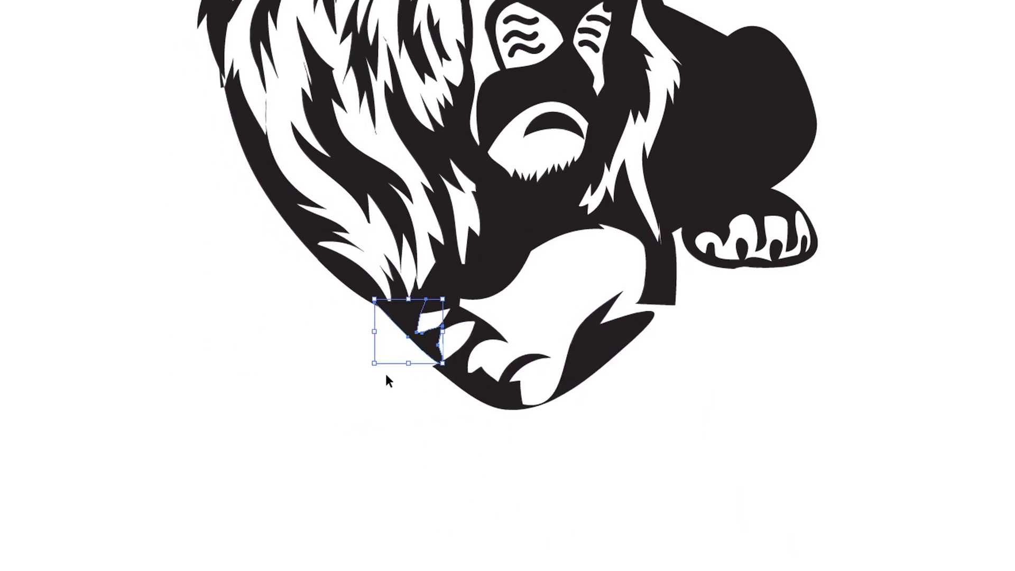
{"action": "scroll", "coordinate": [384, 377], "scroll_direction": "down", "scroll_amount": 5}
{"action": "scroll", "coordinate": [385, 377], "scroll_direction": "up", "scroll_amount": 5}
{"action": "left_click", "coordinate": [443, 368]}
{"action": "key", "text": "Delete"}
- Start the clawed paw outline beneath the chest with the Pen tool
{"action": "key", "text": "p"}
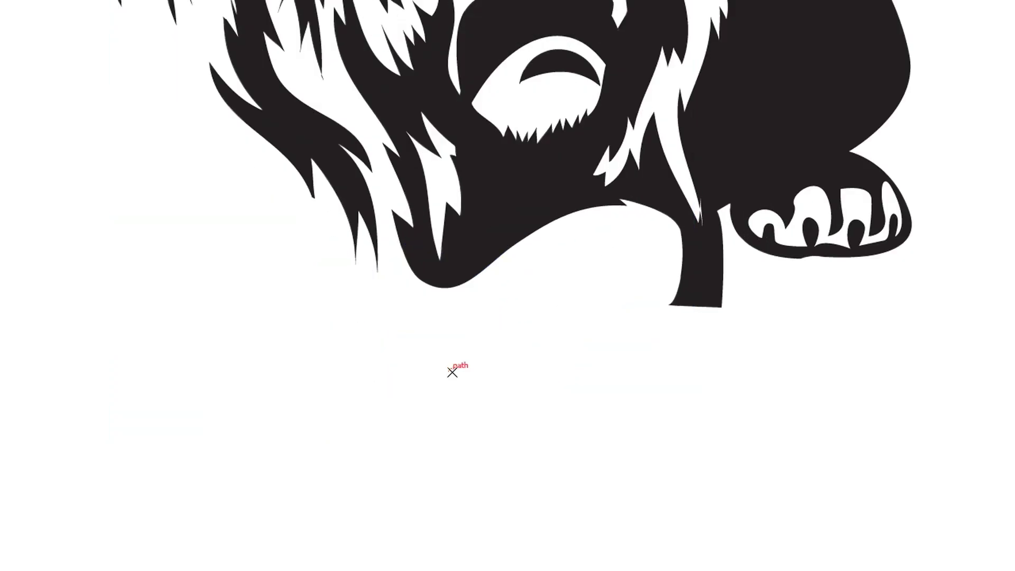
{"action": "left_click", "coordinate": [674, 304]}
{"action": "left_click", "coordinate": [618, 334]}
{"action": "left_click_drag", "start_coordinate": [646, 293], "coordinate": [647, 277]}
{"action": "left_click", "coordinate": [587, 336]}
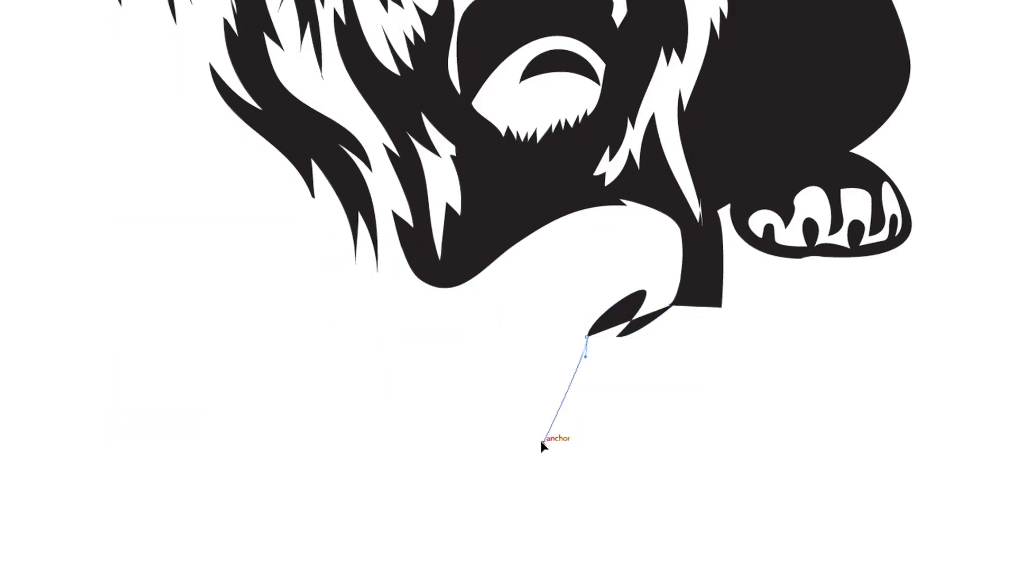
{"action": "left_click", "coordinate": [543, 442]}
{"action": "left_click", "coordinate": [513, 445]}
{"action": "left_click", "coordinate": [515, 418]}
- Continue the paw outline around the claw lobes and up its left fur edge, showing it as an outline
{"action": "left_click_drag", "start_coordinate": [547, 389], "coordinate": [572, 403]}
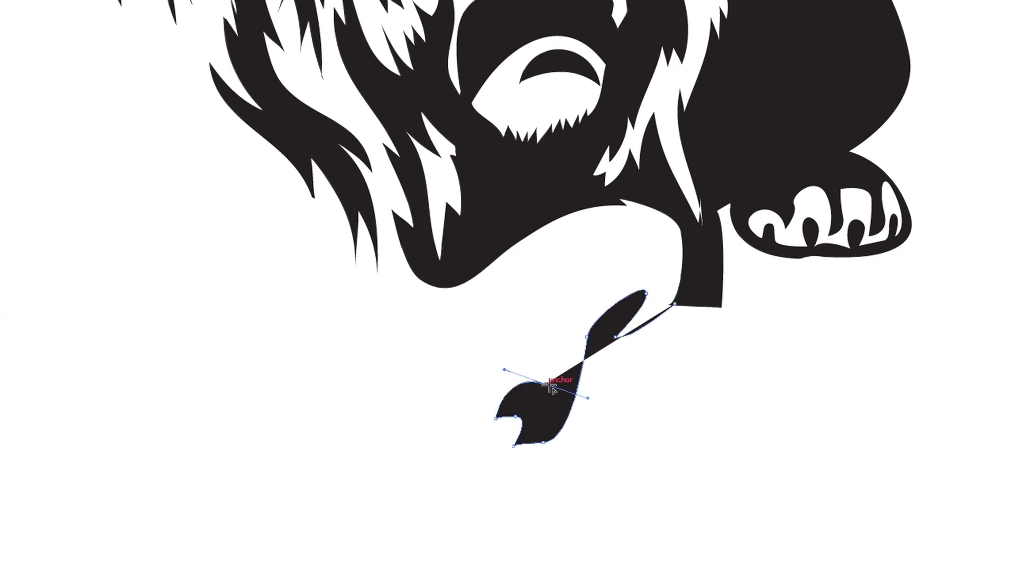
{"action": "left_click", "coordinate": [473, 404]}
{"action": "left_click_drag", "start_coordinate": [443, 393], "coordinate": [422, 406]}
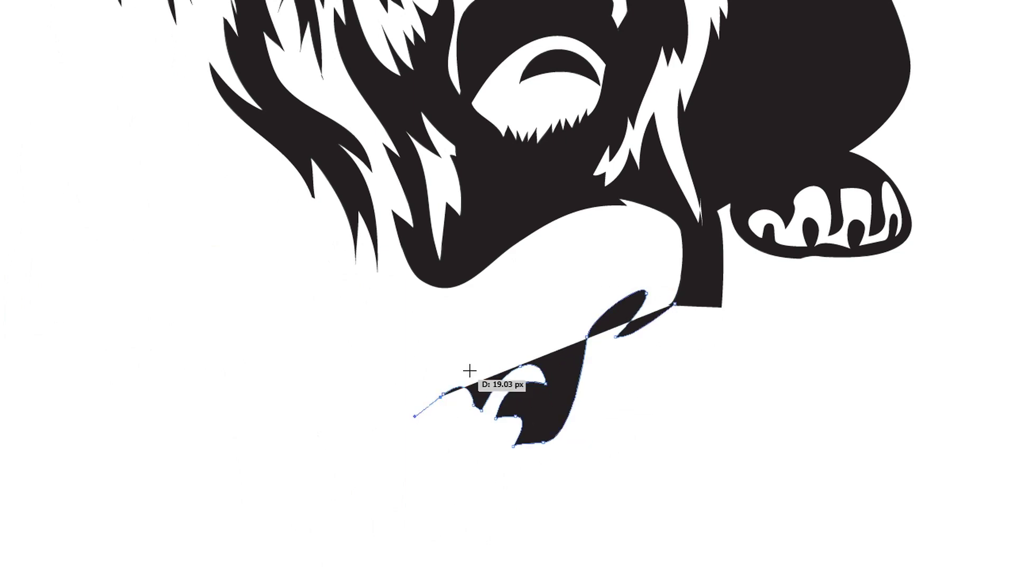
{"action": "left_click_drag", "start_coordinate": [501, 361], "coordinate": [545, 399]}
{"action": "left_click_drag", "start_coordinate": [470, 330], "coordinate": [469, 328]}
{"action": "left_click", "coordinate": [437, 315]}
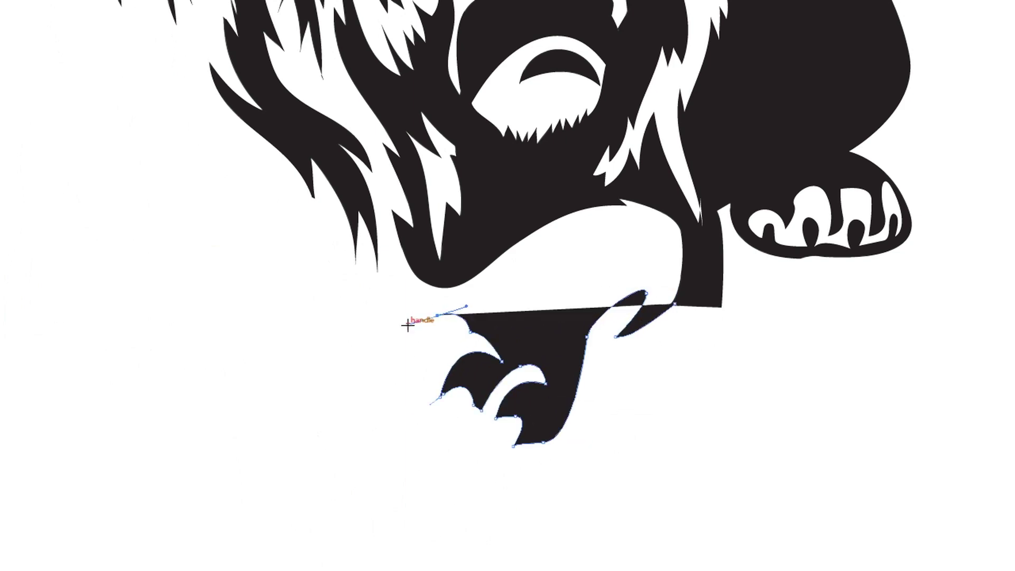
{"action": "left_click_drag", "start_coordinate": [430, 284], "coordinate": [399, 256]}
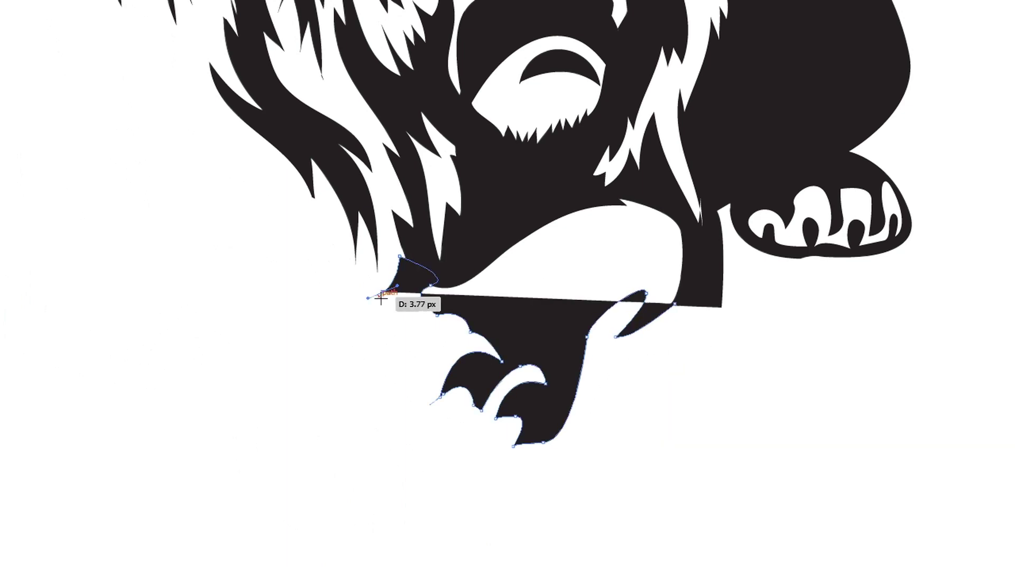
{"action": "left_click", "coordinate": [381, 291]}
{"action": "left_click", "coordinate": [364, 305]}
{"action": "left_click_drag", "start_coordinate": [337, 246], "coordinate": [317, 243]}
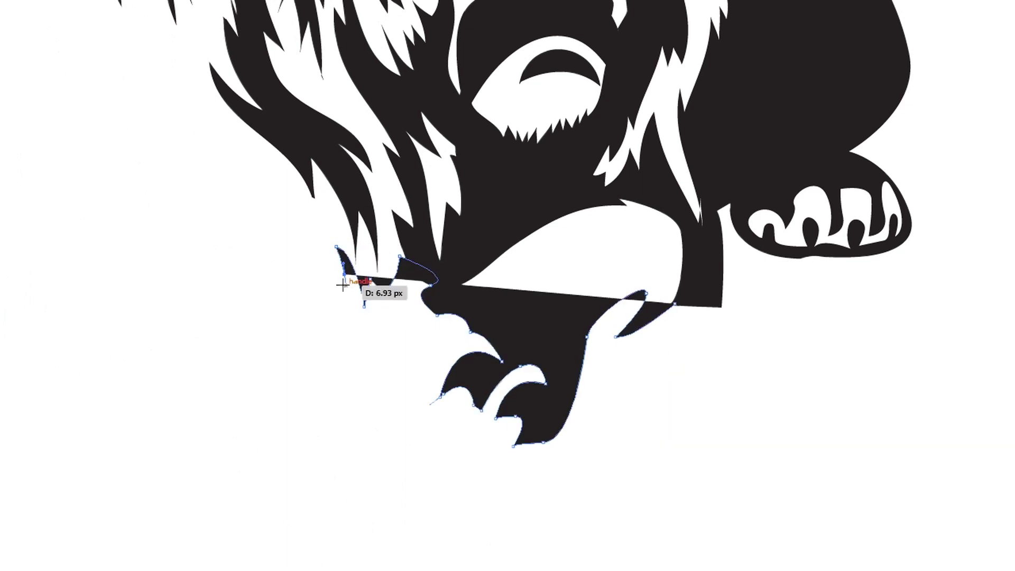
{"action": "left_click", "coordinate": [328, 260]}
{"action": "key", "text": "/"}
- Redraw the paw outline from its left edge down around the claws and up to the chest, closing it
{"action": "left_click", "coordinate": [341, 298]}
{"action": "left_click_drag", "start_coordinate": [341, 331], "coordinate": [356, 345]}
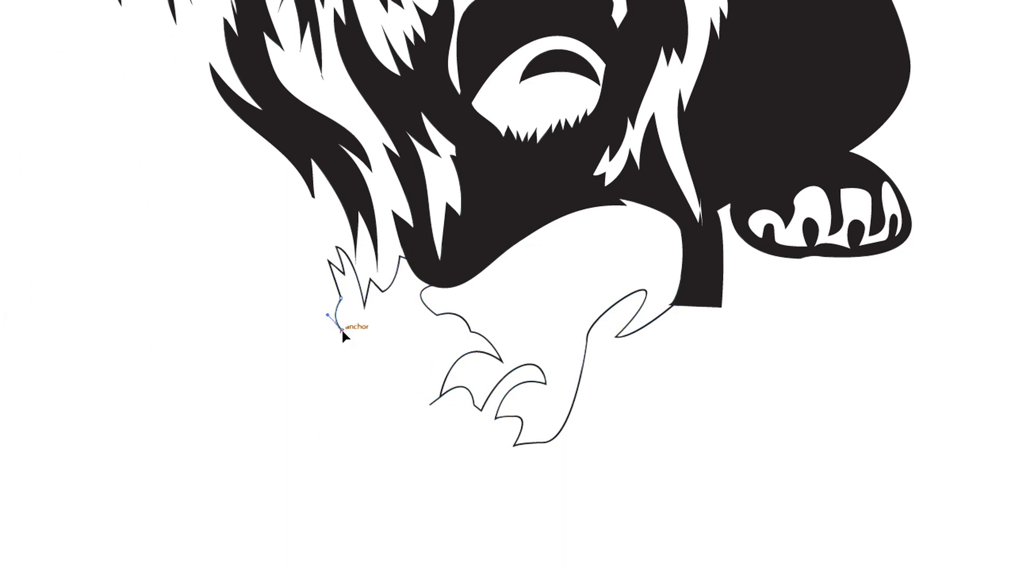
{"action": "left_click_drag", "start_coordinate": [452, 414], "coordinate": [490, 426]}
{"action": "left_click_drag", "start_coordinate": [504, 483], "coordinate": [506, 519]}
{"action": "left_click", "coordinate": [515, 465]}
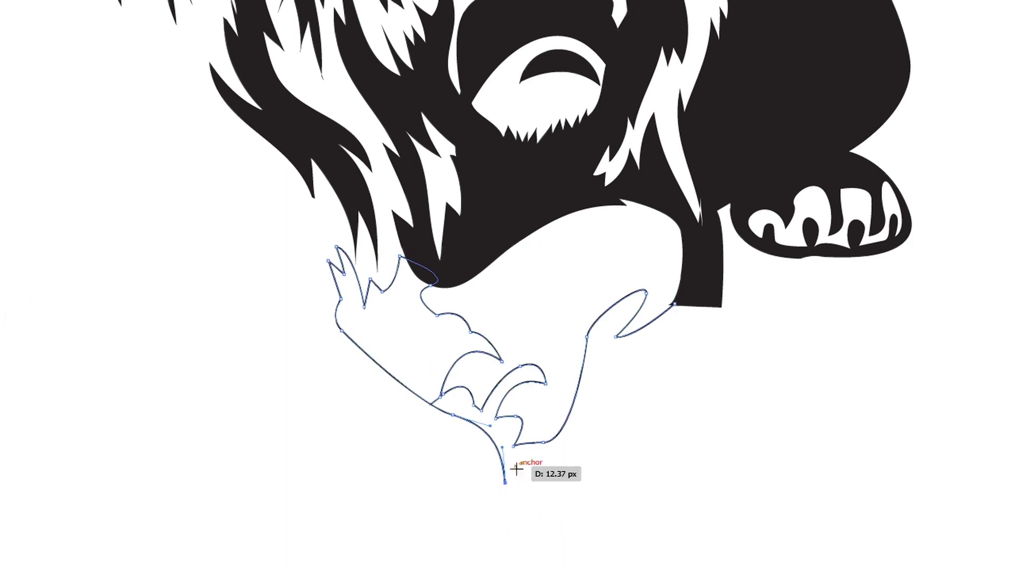
{"action": "left_click_drag", "start_coordinate": [584, 421], "coordinate": [597, 379]}
{"action": "left_click_drag", "start_coordinate": [660, 351], "coordinate": [697, 355]}
{"action": "left_click", "coordinate": [719, 305]}
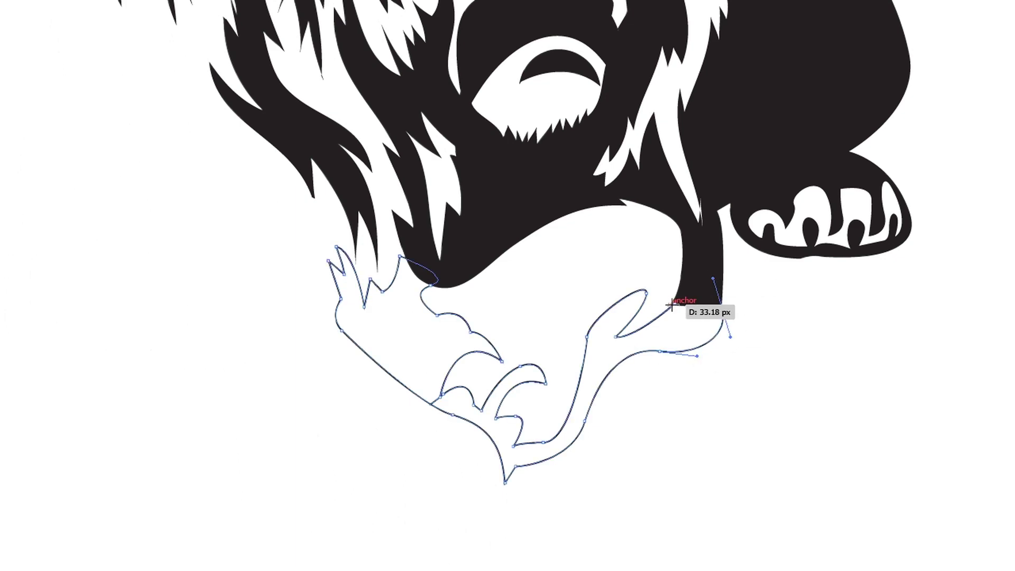
- Draw a claw nail shape, place a copy, select the paw, and return to filled preview
{"action": "left_click", "coordinate": [674, 305]}
{"action": "mouse_move", "coordinate": [438, 359]}
{"action": "left_mouse_down"}
{"action": "mouse_move", "coordinate": [445, 326]}
{"action": "mouse_move", "coordinate": [423, 370]}
{"action": "mouse_move", "coordinate": [394, 338]}
{"action": "mouse_move", "coordinate": [425, 323]}
{"action": "left_mouse_up"}
{"action": "left_click", "coordinate": [488, 340]}
{"action": "left_click", "coordinate": [418, 340]}
{"action": "left_click", "coordinate": [468, 348]}
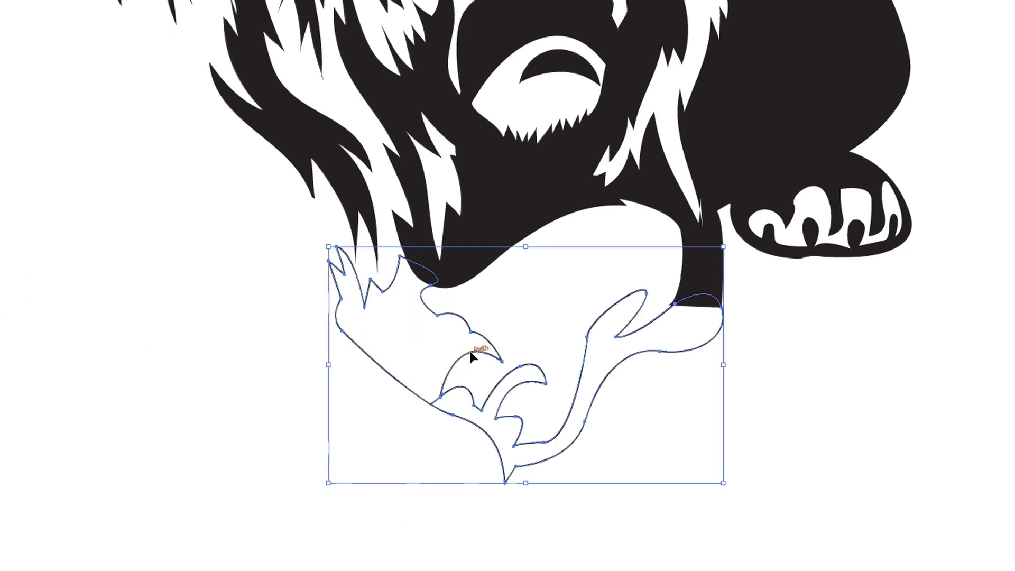
{"action": "key", "text": "ctrl+y"}
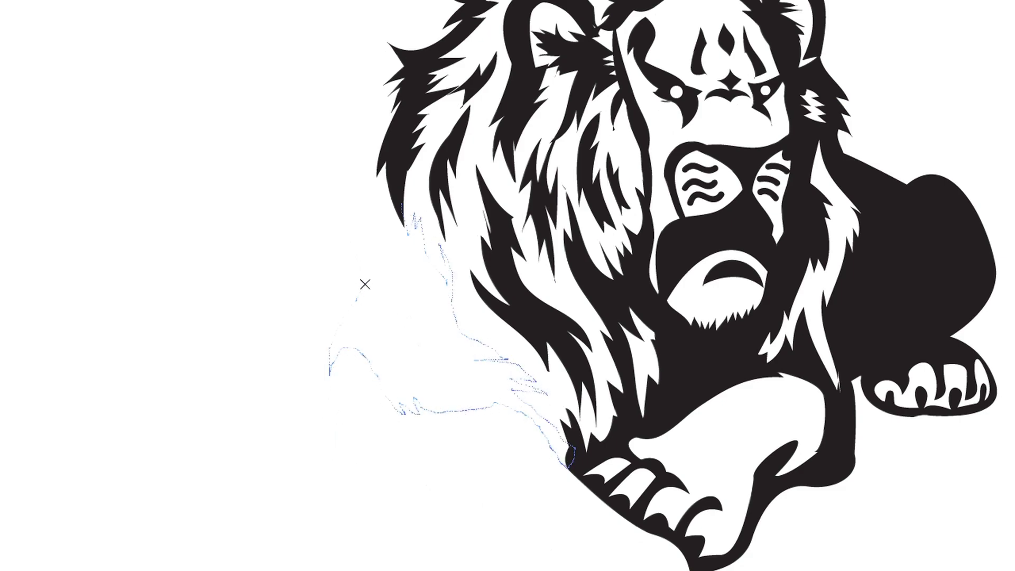
- Close the freehand trace of the lower mane, fill it black, and extend it along the mane's lower edge
{"action": "left_click_drag", "start_coordinate": [368, 234], "coordinate": [367, 234]}
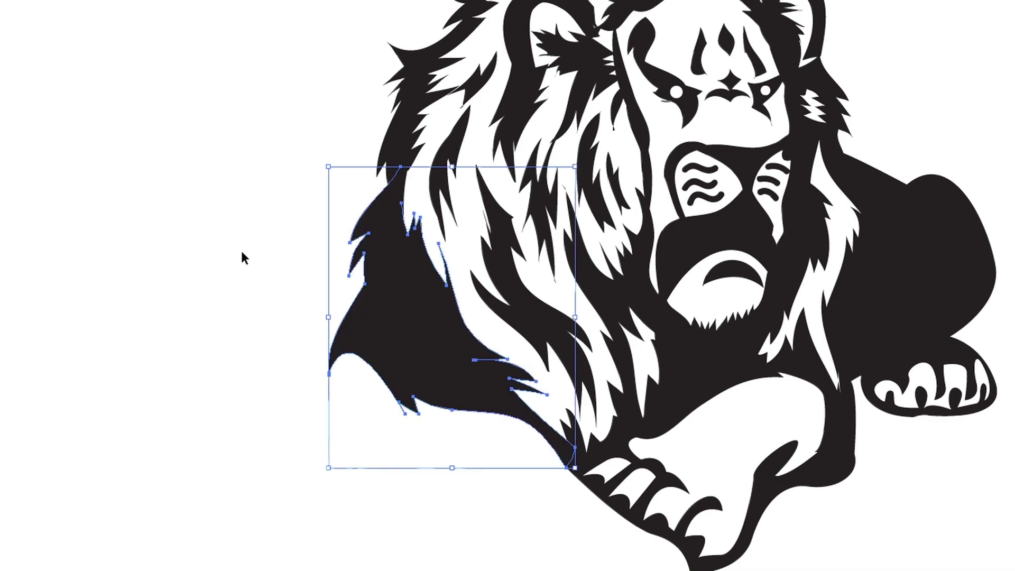
{"action": "key", "text": "d"}
{"action": "key", "text": "shift+x"}
{"action": "key", "text": "ctrl+shift+a"}
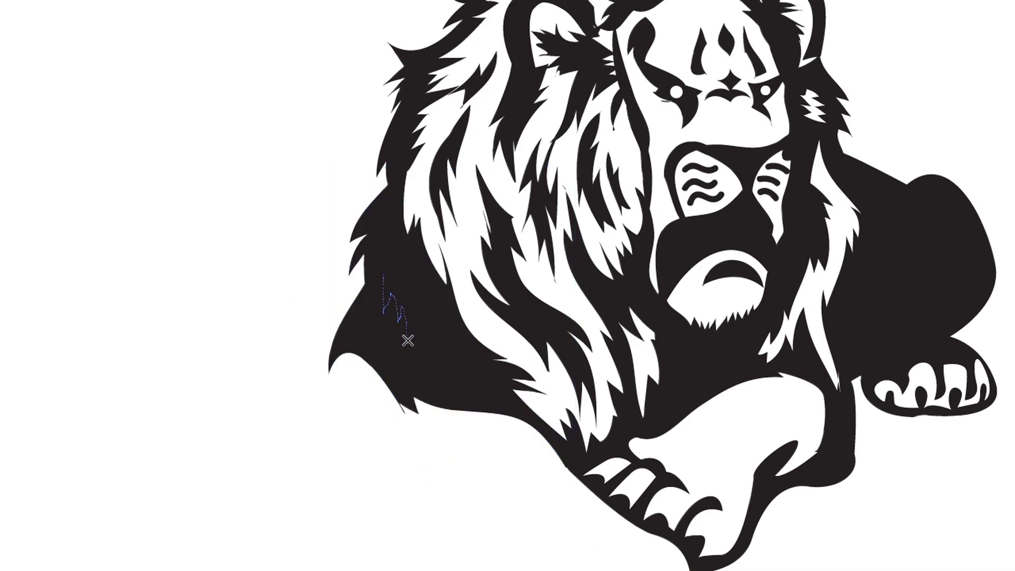
{"action": "left_click_drag", "start_coordinate": [450, 373], "coordinate": [456, 358]}
{"action": "left_click_drag", "start_coordinate": [398, 271], "coordinate": [397, 272]}
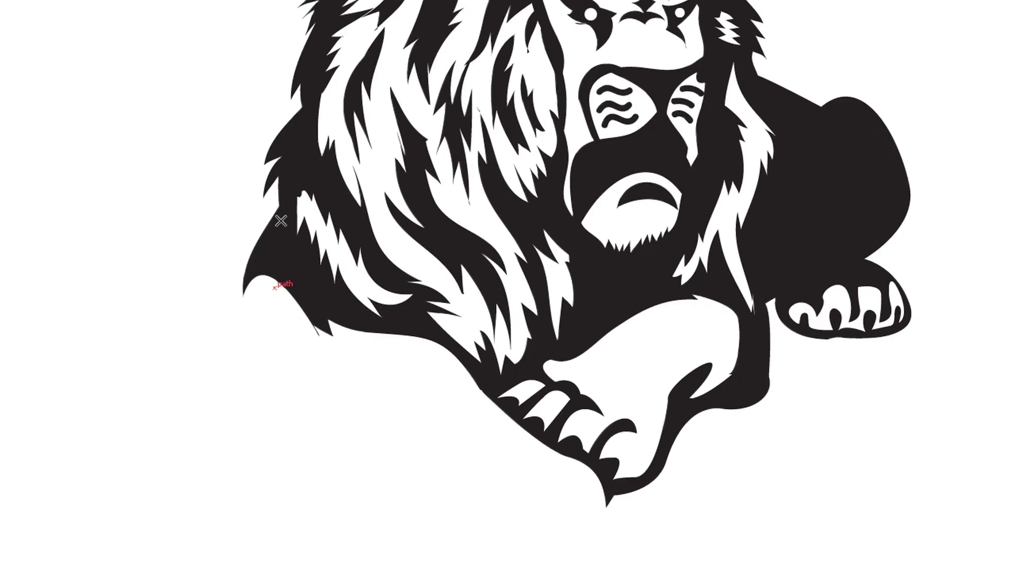
- Pen-trace the second front leg's outline down its left side toward the paw
{"action": "left_click", "coordinate": [276, 264]}
{"action": "left_click", "coordinate": [263, 306]}
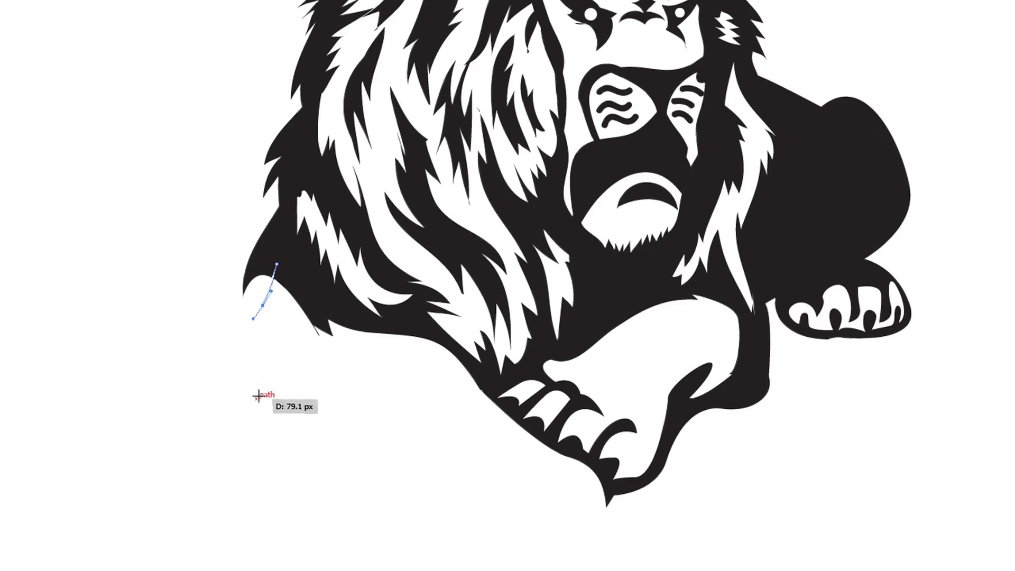
{"action": "left_click", "coordinate": [256, 398]}
{"action": "left_click", "coordinate": [382, 423]}
{"action": "left_click", "coordinate": [394, 438]}
{"action": "left_click", "coordinate": [419, 481]}
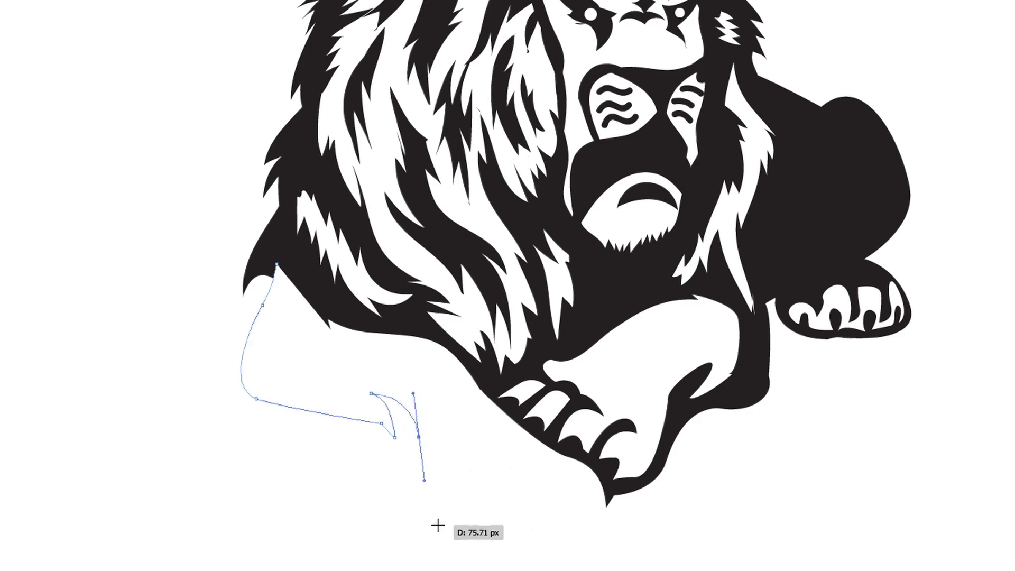
{"action": "left_click", "coordinate": [509, 554]}
{"action": "left_click", "coordinate": [476, 528]}
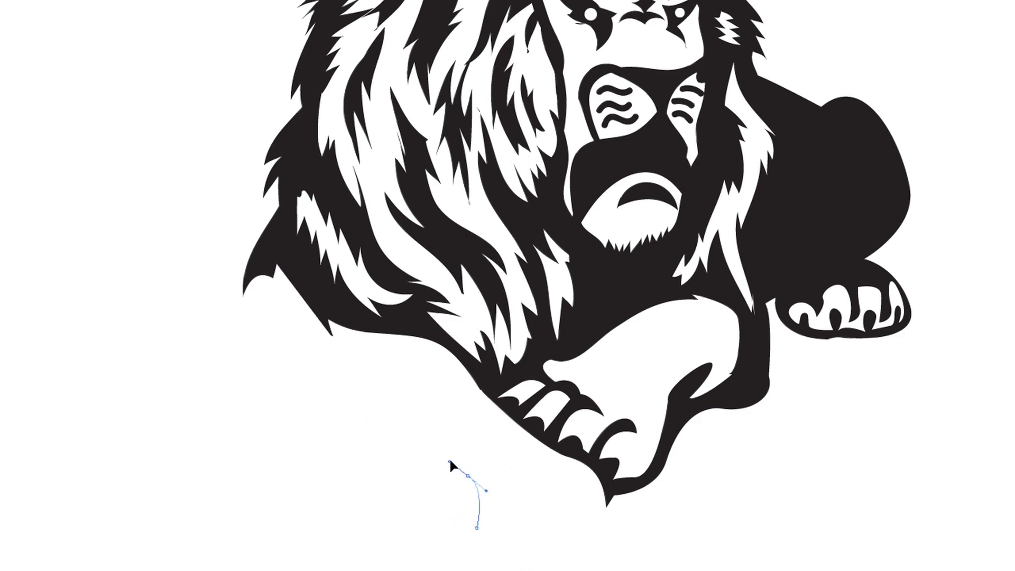
{"action": "left_click", "coordinate": [469, 477]}
- Curve the leg outline around the first and second toes
{"action": "left_click_drag", "start_coordinate": [488, 527], "coordinate": [472, 566]}
{"action": "left_click", "coordinate": [511, 555]}
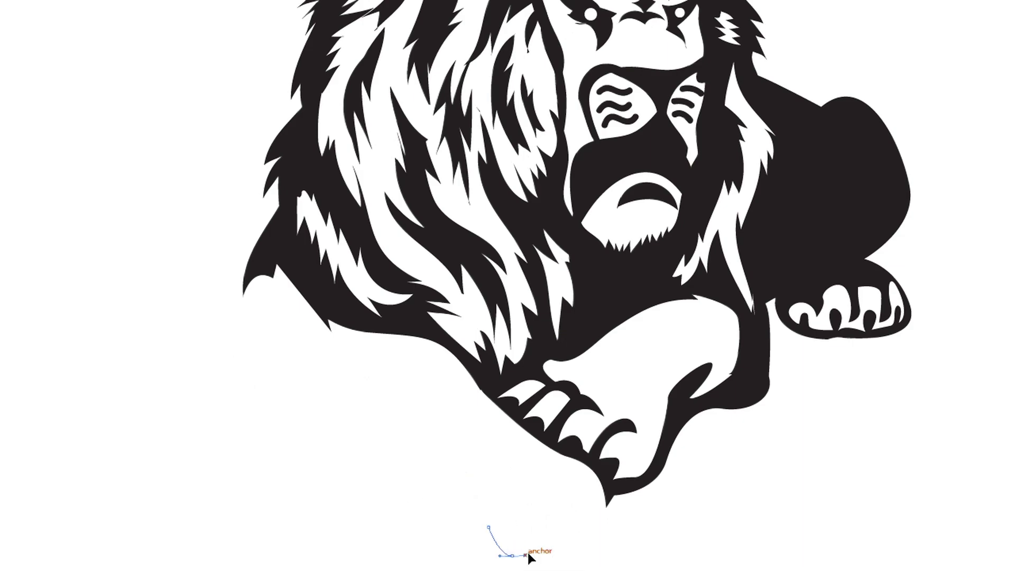
{"action": "left_click_drag", "start_coordinate": [512, 527], "coordinate": [522, 527]}
{"action": "left_click", "coordinate": [524, 555]}
{"action": "left_click_drag", "start_coordinate": [508, 467], "coordinate": [521, 459]}
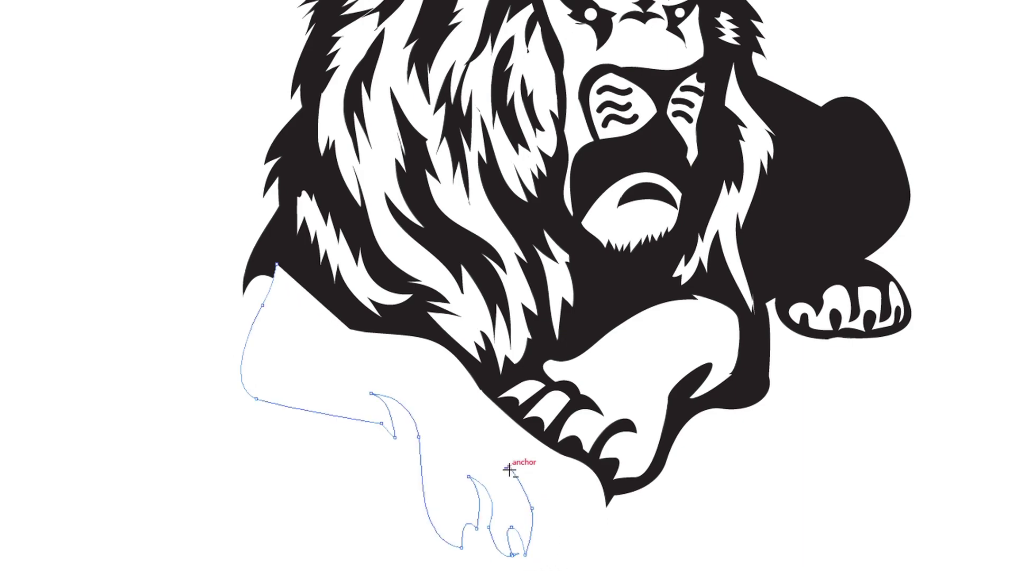
{"action": "left_click_drag", "start_coordinate": [552, 551], "coordinate": [557, 535]}
- Draw the next claw outline and adjust its bottom handle and the paw curve toward the toes
{"action": "left_click_drag", "start_coordinate": [561, 466], "coordinate": [576, 474]}
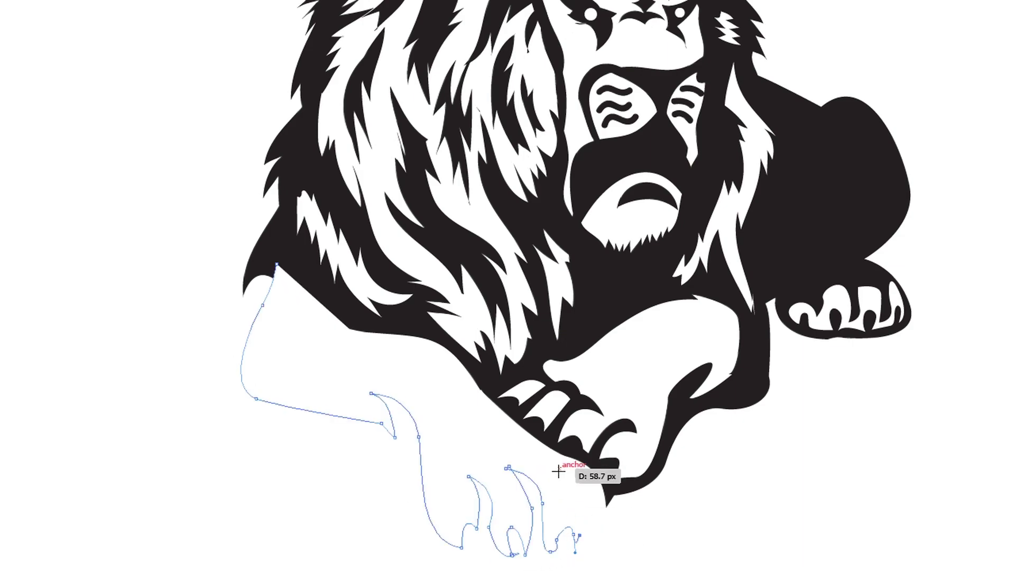
{"action": "left_click", "coordinate": [587, 507]}
{"action": "left_click", "coordinate": [597, 539]}
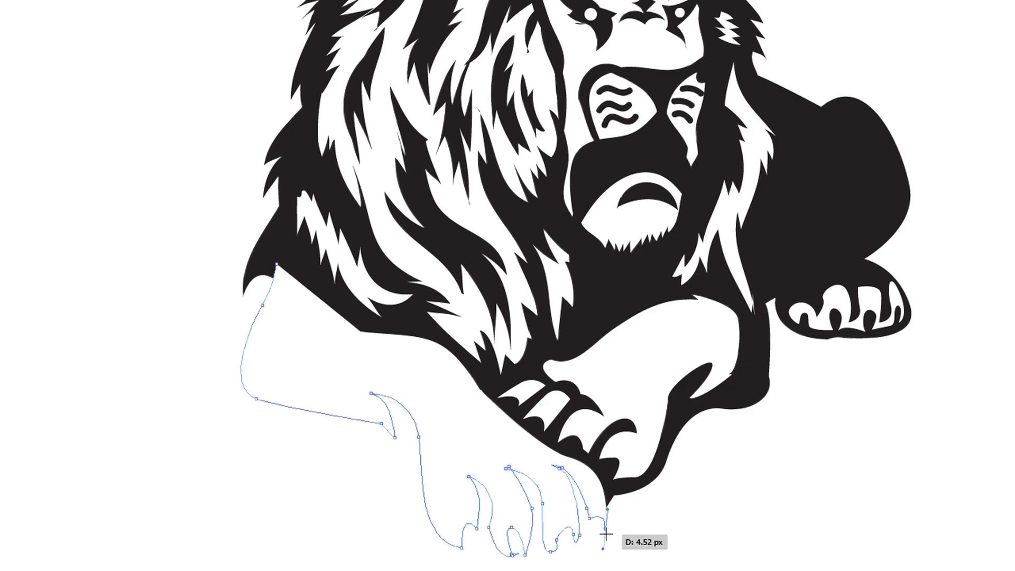
{"action": "left_click", "coordinate": [612, 494]}
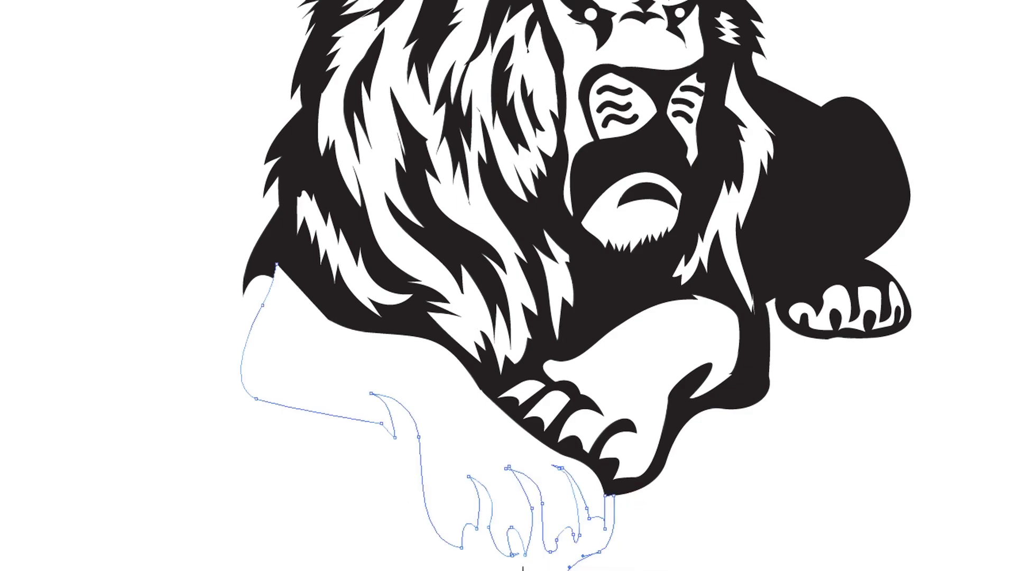
{"action": "scroll", "coordinate": [528, 528], "scroll_direction": "down", "scroll_amount": 2}
{"action": "key", "text": "v"}
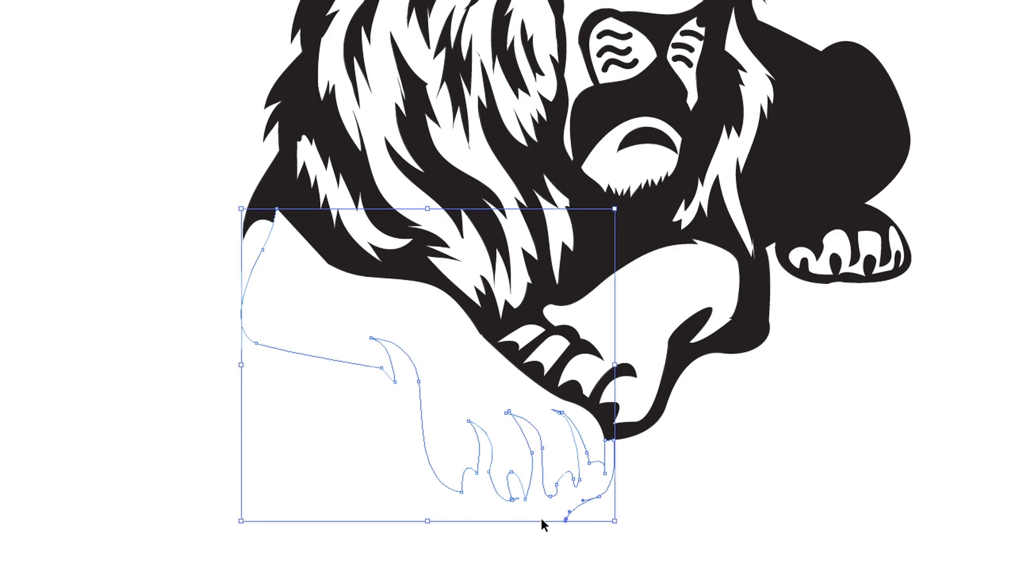
{"action": "left_click_drag", "start_coordinate": [515, 515], "coordinate": [494, 535]}
{"action": "left_click", "coordinate": [469, 514]}
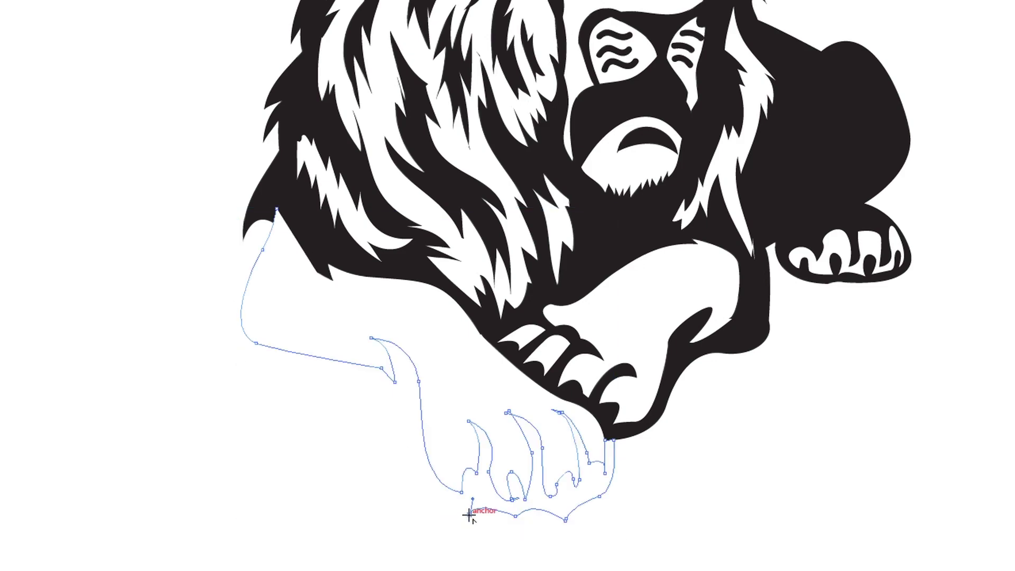
{"action": "left_click_drag", "start_coordinate": [407, 445], "coordinate": [395, 397]}
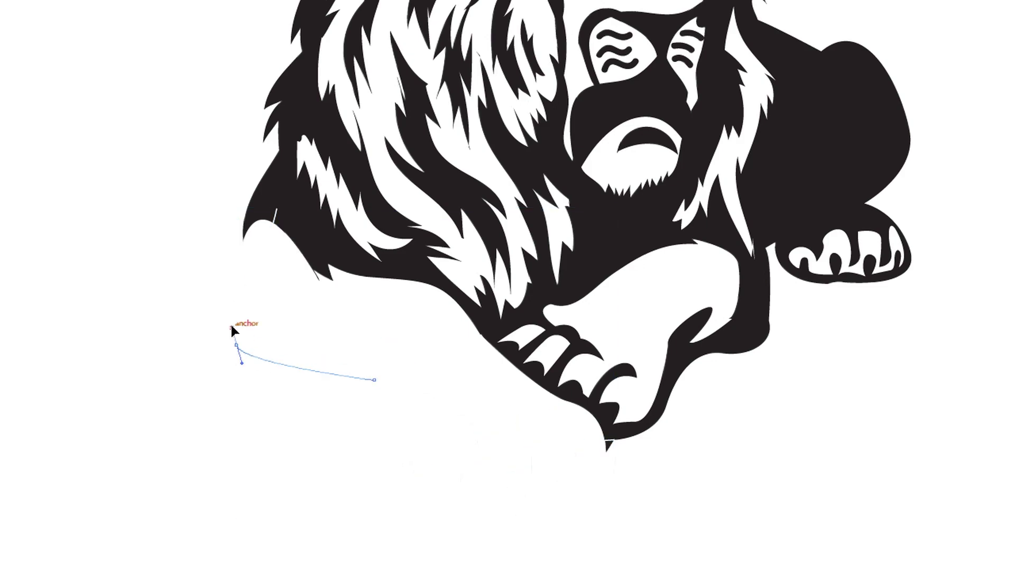
- Draw a curved leg path up toward the mane and close a sliver shape along the left leg
{"action": "left_click_drag", "start_coordinate": [236, 344], "coordinate": [221, 301]}
{"action": "left_click_drag", "start_coordinate": [288, 170], "coordinate": [342, 125]}
{"action": "left_click", "coordinate": [181, 276], "text": "ctrl"}
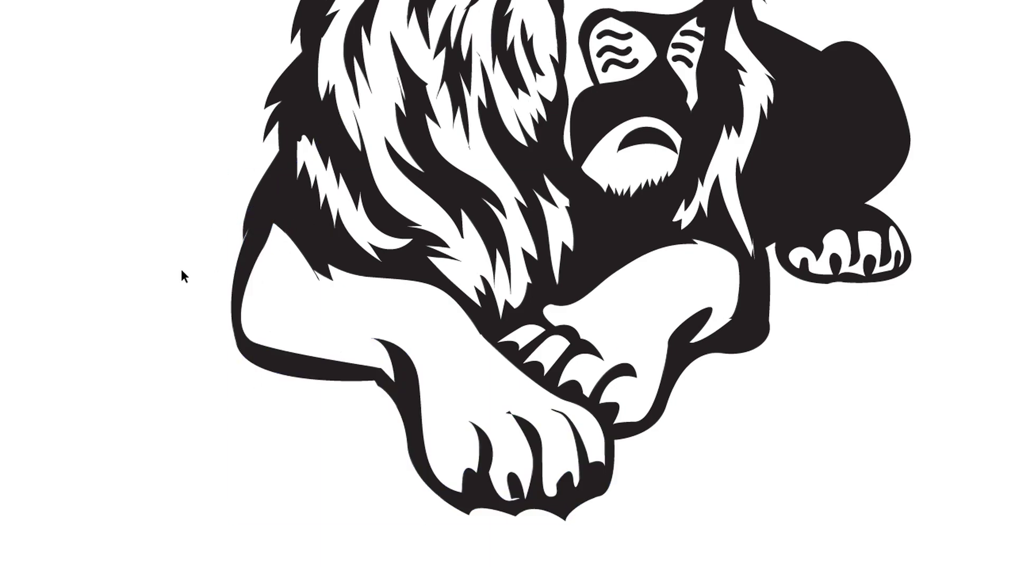
{"action": "left_click", "coordinate": [255, 262]}
{"action": "left_click_drag", "start_coordinate": [270, 334], "coordinate": [254, 386]}
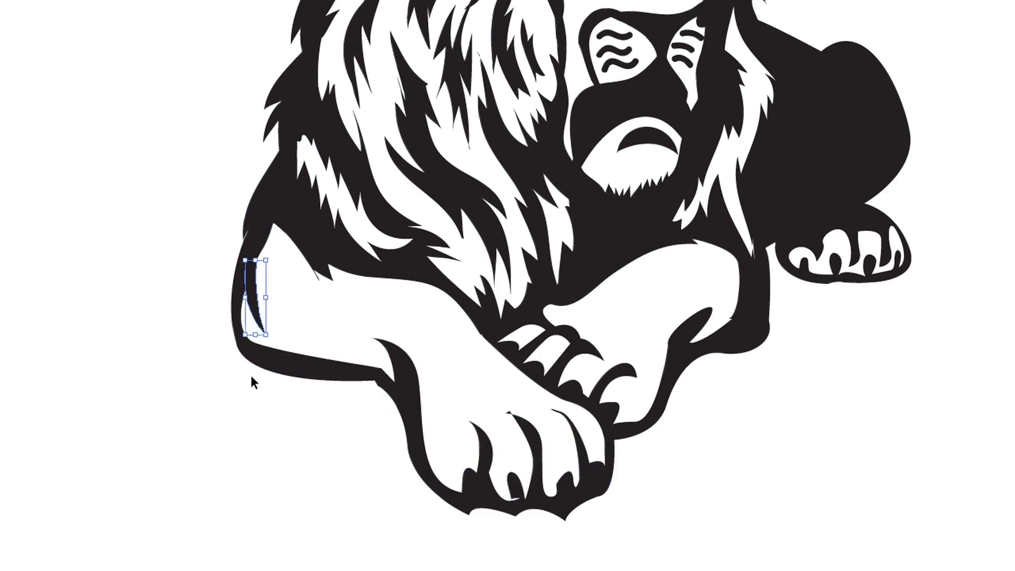
{"action": "left_click", "coordinate": [270, 334]}
- Select all the lion artwork and expand it into plain shapes with Object > Expand
{"action": "key", "text": "ctrl+0"}
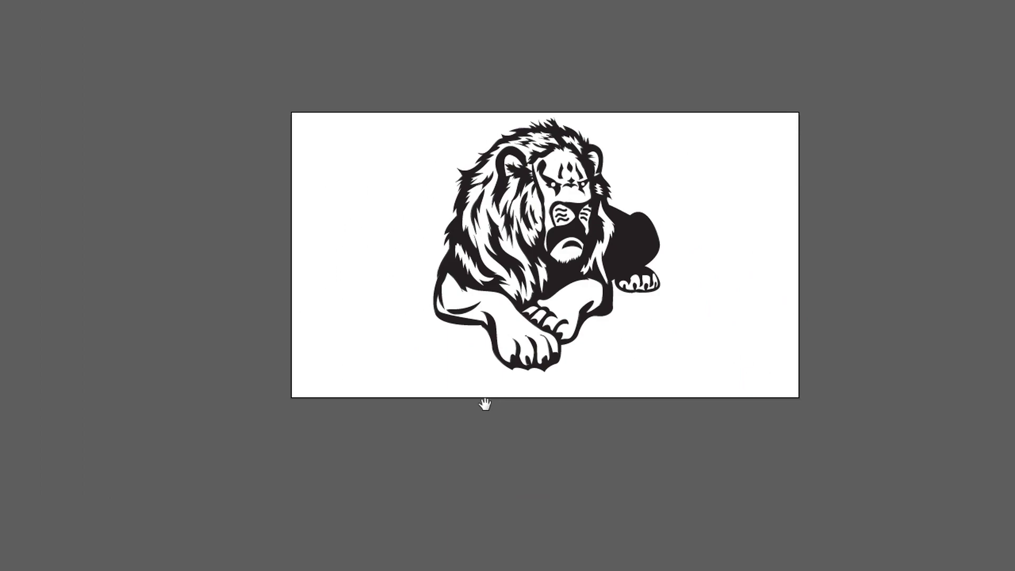
{"action": "scroll", "coordinate": [482, 403], "scroll_direction": "up", "scroll_amount": 3}
{"action": "key", "text": "ctrl+a"}
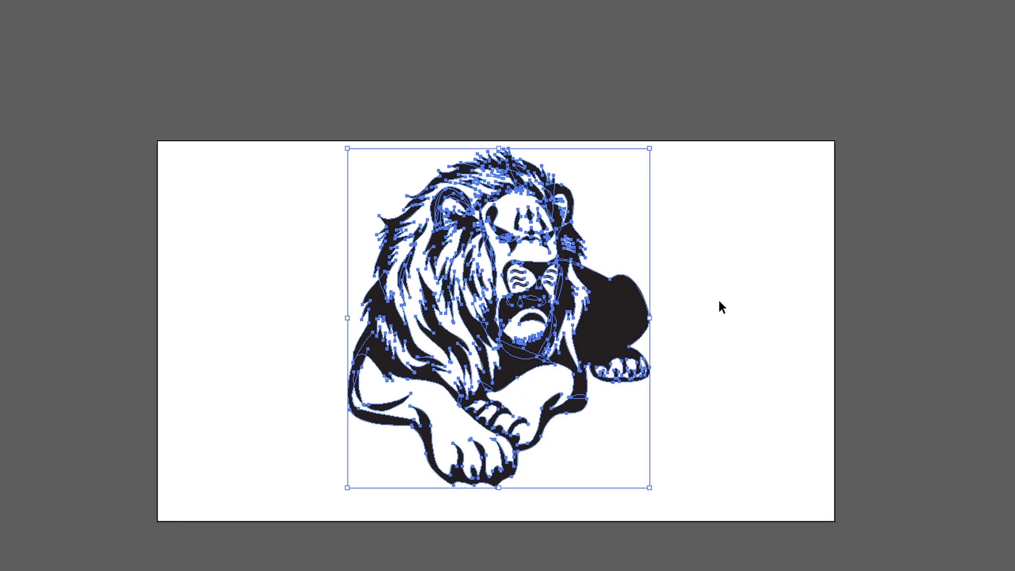
{"action": "left_click", "coordinate": [109, 13]}
{"action": "left_click", "coordinate": [153, 164]}
{"action": "key", "text": "ctrl+shift+a"}
- Draw a temporary orange rectangle over the lion, nudge it, then remove it
{"action": "key", "text": "ctrl+0"}
{"action": "key", "text": "ctrl+minus"}
{"action": "key", "text": "m"}
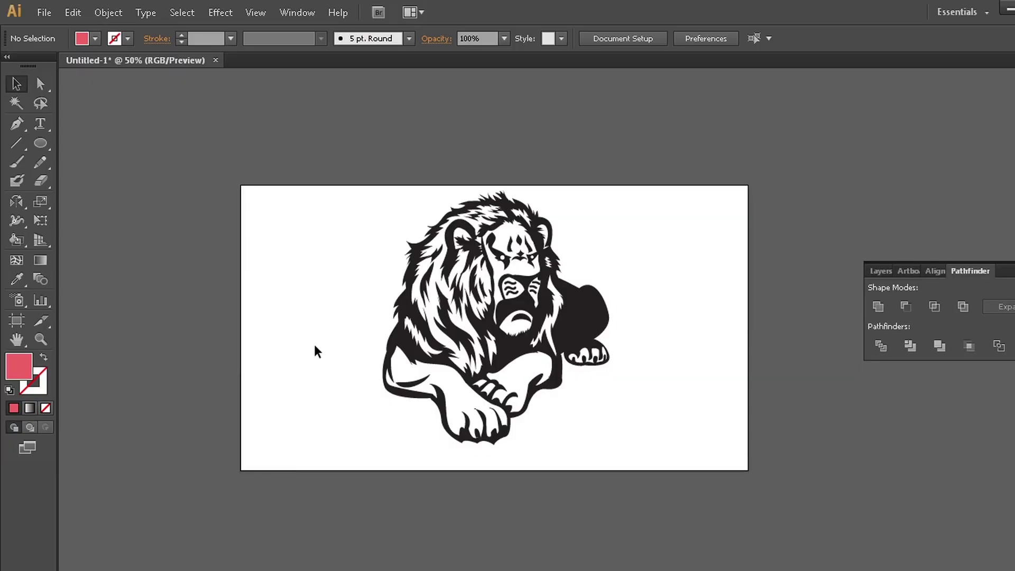
{"action": "left_click_drag", "start_coordinate": [345, 197], "coordinate": [663, 451]}
{"action": "left_click", "coordinate": [95, 39]}
{"action": "left_click", "coordinate": [83, 100]}
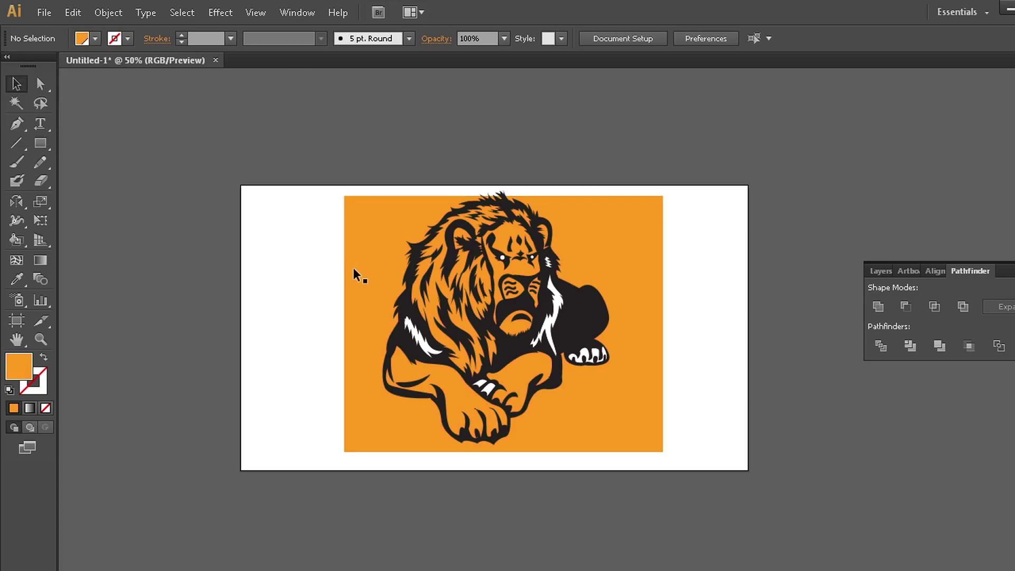
{"action": "key", "text": "v"}
{"action": "left_click_drag", "start_coordinate": [353, 272], "coordinate": [343, 266]}
{"action": "key", "text": "ctrl+a"}
- Select the lion's mouth and muzzle stripes and fill them dark brown
{"action": "key", "text": "ctrl+1"}
{"action": "key", "text": "a"}
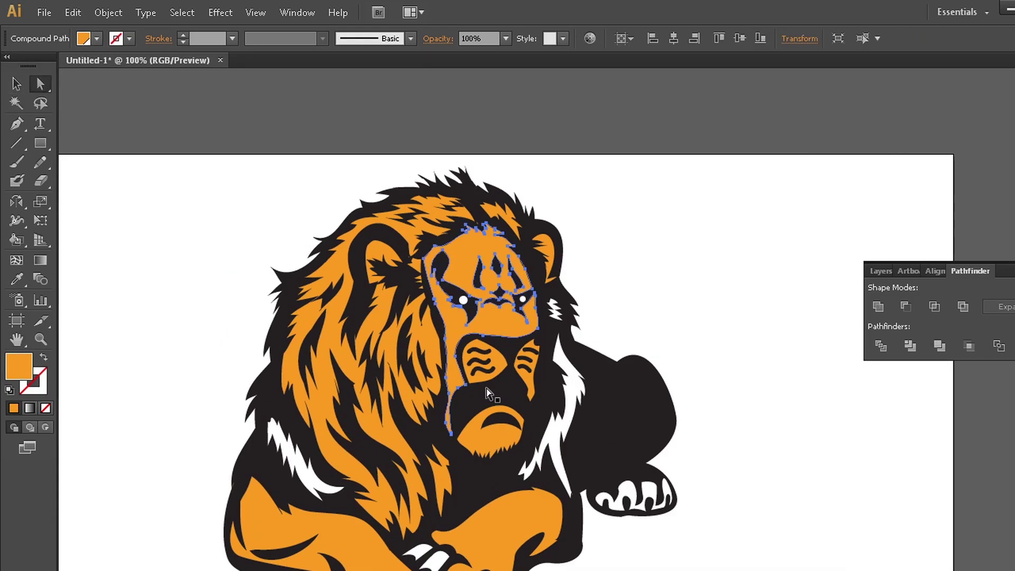
{"action": "left_click", "coordinate": [482, 390]}
{"action": "left_click", "coordinate": [526, 359], "text": "shift"}
{"action": "left_click", "coordinate": [478, 360], "text": "shift"}
{"action": "key", "text": "i"}
{"action": "left_click", "coordinate": [573, 391]}
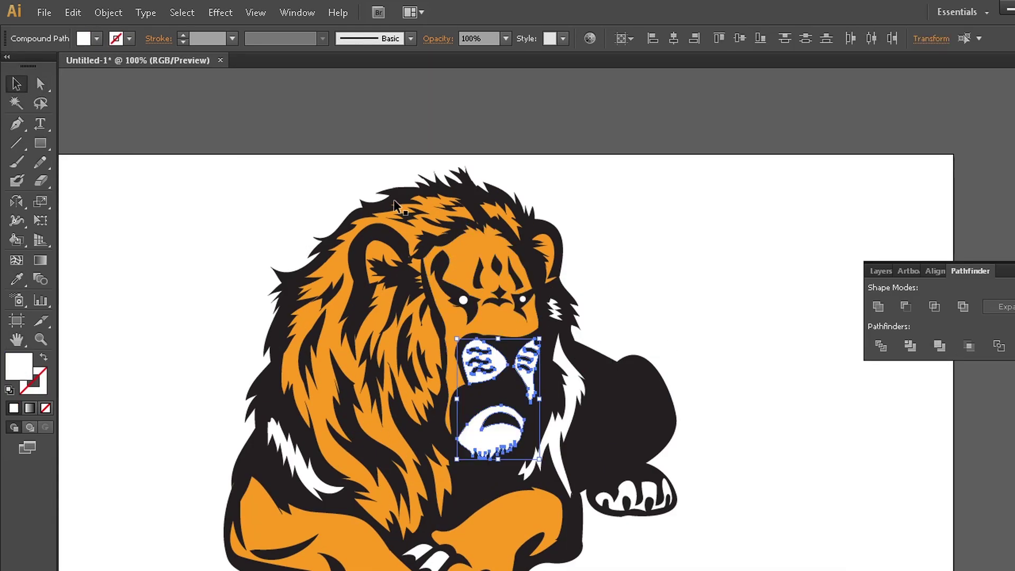
{"action": "left_click", "coordinate": [97, 38]}
{"action": "left_click", "coordinate": [88, 99]}
{"action": "left_click", "coordinate": [740, 211]}
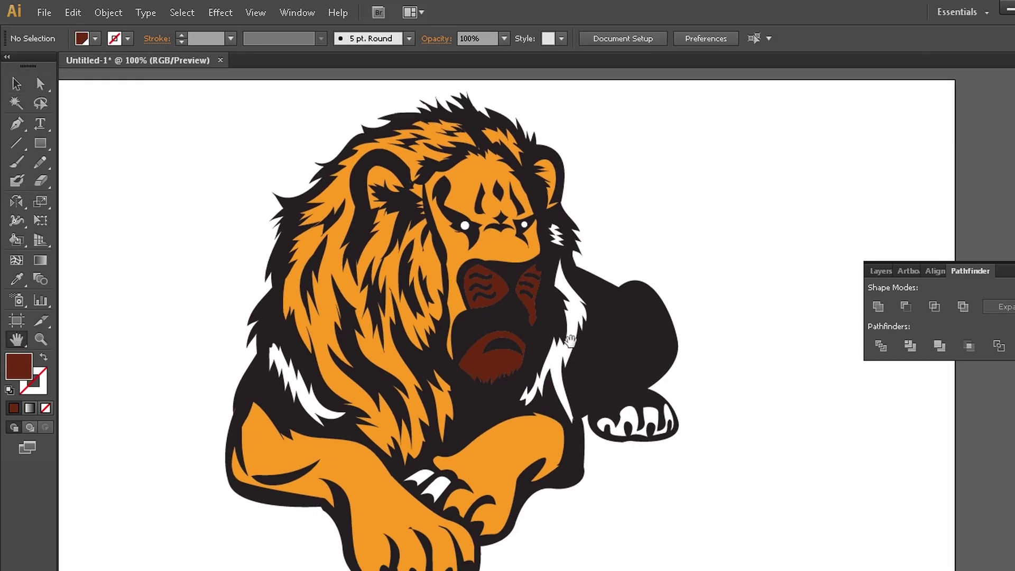
- Fill the lion's face shape dark brown, undoing a stray pink fill
{"action": "left_click", "coordinate": [520, 323]}
{"action": "left_click", "coordinate": [96, 38]}
{"action": "left_click", "coordinate": [90, 102]}
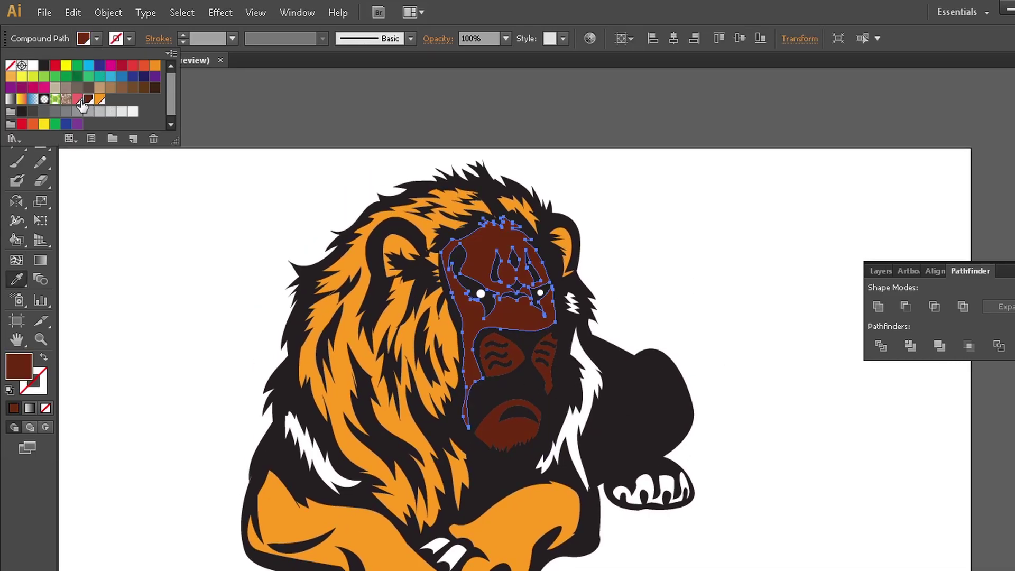
{"action": "key", "text": "v"}
{"action": "key", "text": "ctrl+shift+a"}
{"action": "key", "text": "ctrl+minus"}
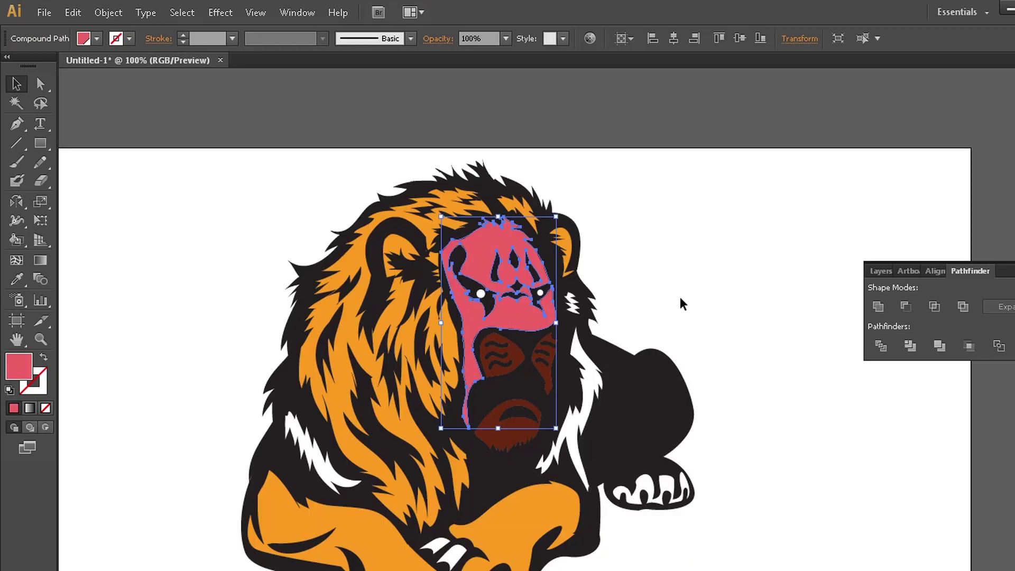
{"action": "left_click", "coordinate": [681, 304]}
{"action": "key", "text": "ctrl+z"}
- Copy orange onto the left and right white mane pieces with the Eyedropper
{"action": "left_click", "coordinate": [578, 344]}
{"action": "key", "text": "i"}
{"action": "left_click", "coordinate": [560, 370]}
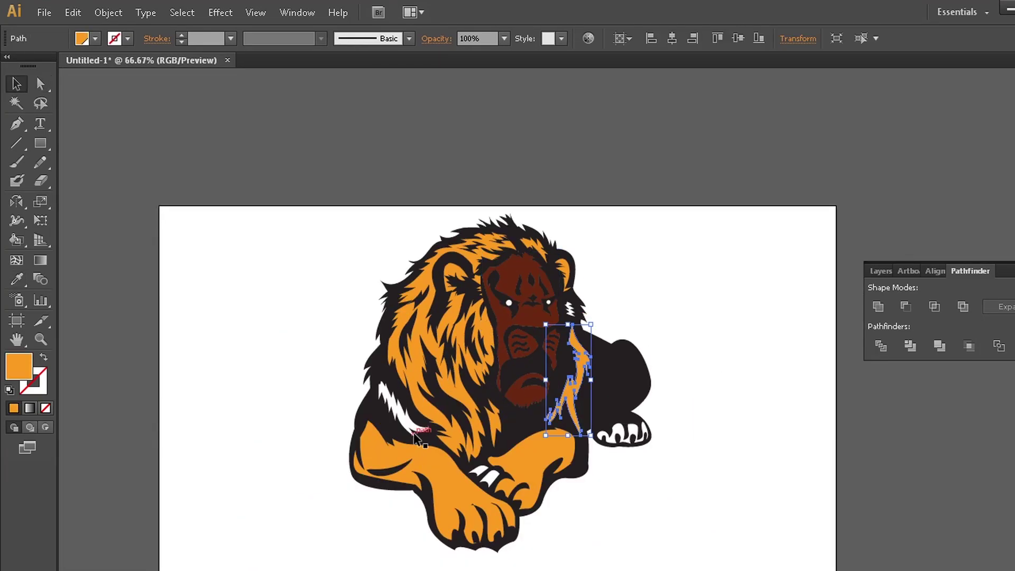
{"action": "left_click", "coordinate": [402, 406], "text": "ctrl"}
{"action": "left_click", "coordinate": [414, 456]}
- Turn the white toes on the lion's front paws orange
{"action": "key", "text": "ctrl+shift+a"}
{"action": "key", "text": "ctrl+plus"}
{"action": "key", "text": "ctrl+plus"}
{"action": "key", "text": "ctrl+plus"}
{"action": "scroll", "coordinate": [507, 317], "scroll_direction": "down", "scroll_amount": 5}
{"action": "left_click", "coordinate": [362, 465]}
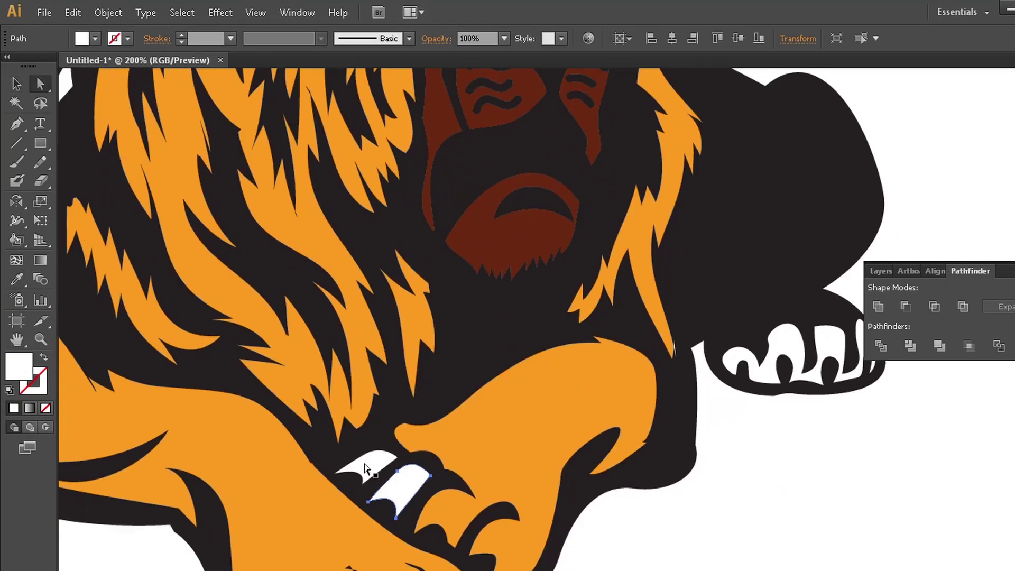
{"action": "left_click", "coordinate": [789, 386]}
{"action": "key", "text": "i"}
{"action": "left_click", "coordinate": [584, 385]}
- Select the face shapes with Magic Wand and give them a custom warm brown
{"action": "key", "text": "ctrl+0"}
{"action": "key", "text": "y"}
{"action": "left_click", "coordinate": [539, 232]}
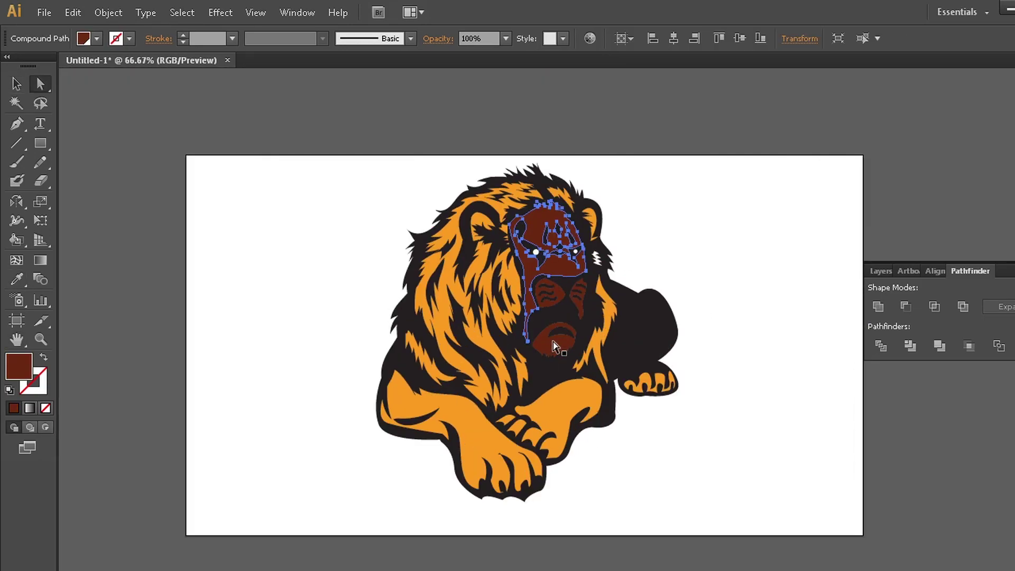
{"action": "left_click", "coordinate": [96, 38]}
{"action": "left_click", "coordinate": [90, 95]}
{"action": "key", "text": "v"}
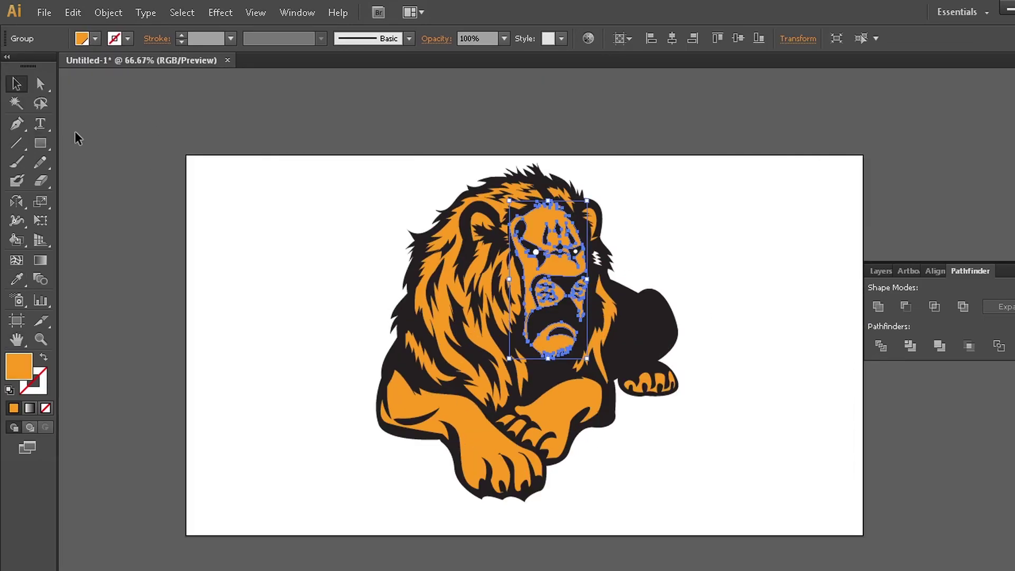
{"action": "double_click", "coordinate": [18, 364]}
{"action": "key", "text": "Return"}
{"action": "key", "text": "ctrl+a"}
- Draw a cyan rectangle covering the whole artboard behind the lion
{"action": "key", "text": "ctrl+shift+a"}
{"action": "key", "text": "m"}
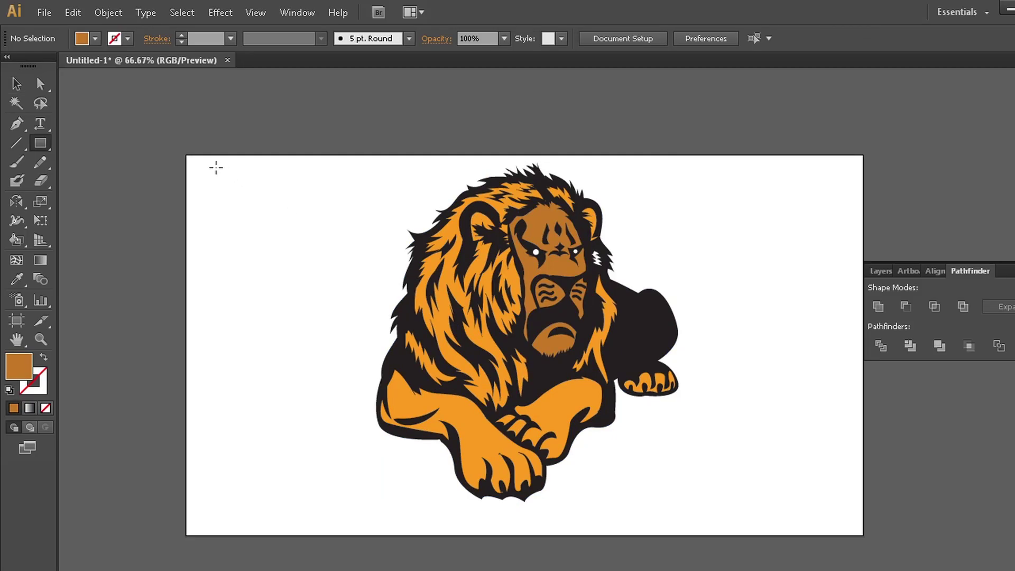
{"action": "left_click_drag", "start_coordinate": [186, 155], "coordinate": [863, 535]}
{"action": "key", "text": "ctrl+shift+bracketleft"}
{"action": "left_click", "coordinate": [97, 38]}
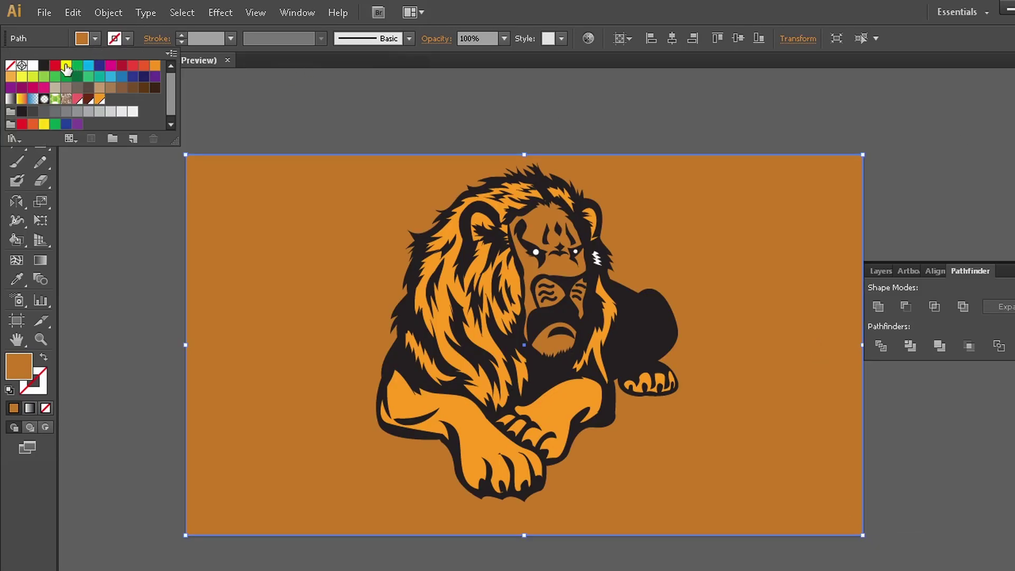
{"action": "left_click", "coordinate": [88, 65]}
{"action": "left_click", "coordinate": [699, 158]}
- Apply a yellow-to-red linear gradient to the lion's orange fur and shift the lion left
{"action": "key", "text": "F7"}
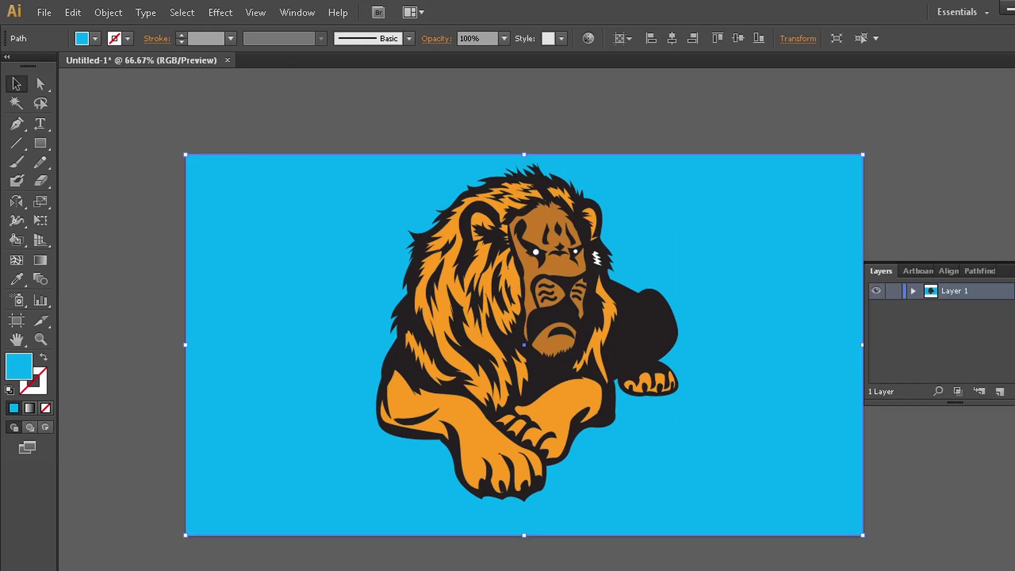
{"action": "key", "text": "ctrl+F9"}
{"action": "left_click", "coordinate": [880, 153]}
{"action": "key", "text": "ctrl+shift+a"}
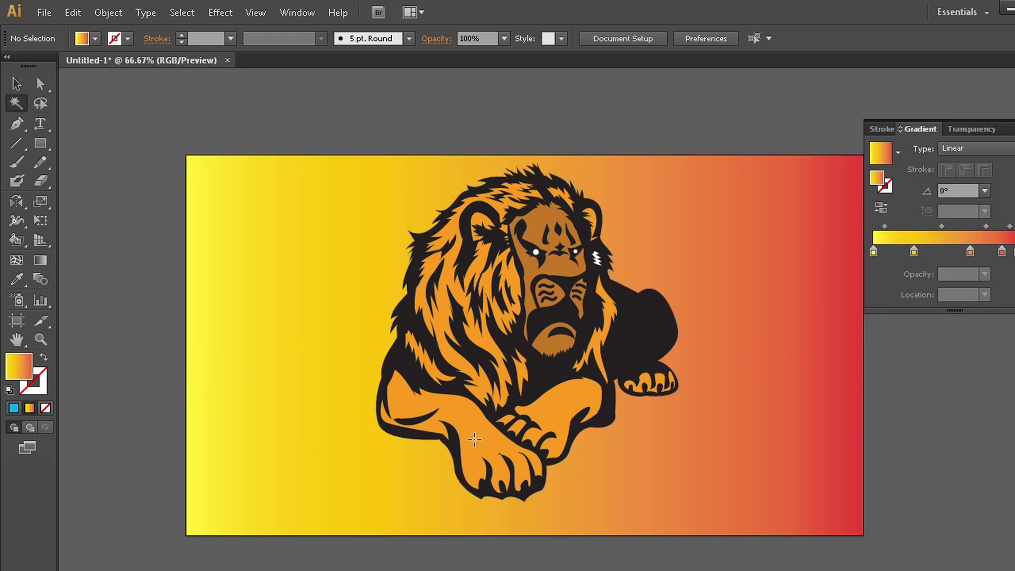
{"action": "left_click", "coordinate": [880, 153]}
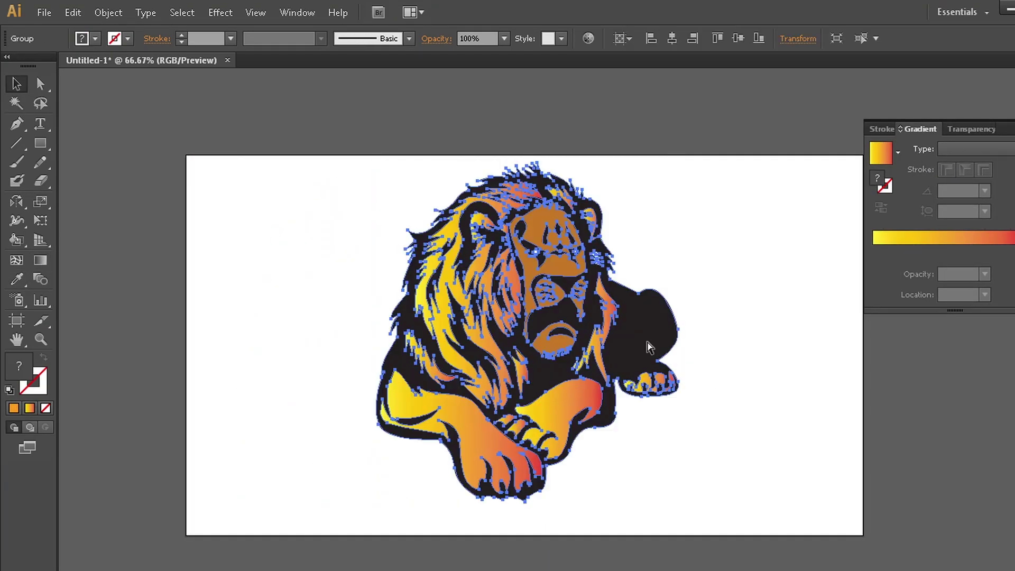
{"action": "left_click_drag", "start_coordinate": [490, 344], "coordinate": [465, 343]}
- Add a large 'DRWAING LION' title with 'SPEED ART' and 'VECTOR' lines beneath it
{"action": "key", "text": "ctrl+shift+a"}
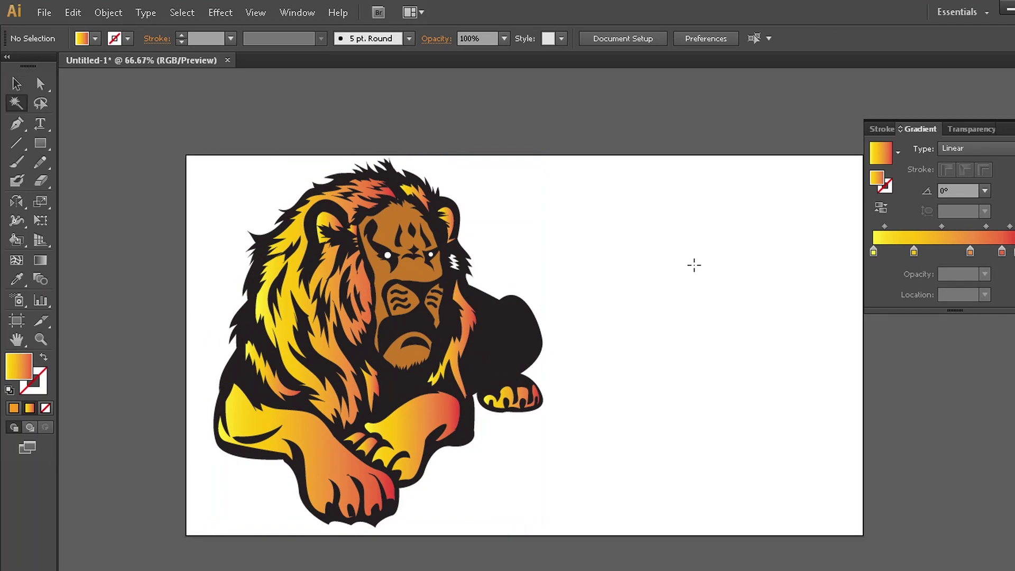
{"action": "type", "text": "t"}
{"action": "type", "text": "RWAING LION"}
{"action": "left_click_drag", "start_coordinate": [718, 274], "coordinate": [829, 410]}
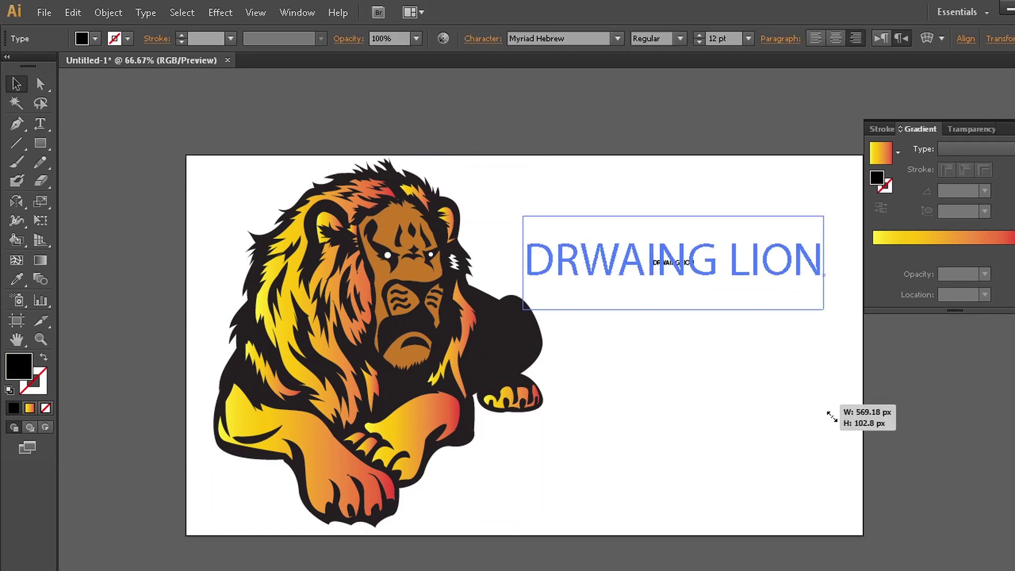
{"action": "left_click_drag", "start_coordinate": [671, 259], "coordinate": [786, 444], "text": "alt"}
{"action": "type", "text": "SPEED ART"}
{"action": "left_click_drag", "start_coordinate": [729, 419], "coordinate": [705, 345]}
{"action": "left_click_drag", "start_coordinate": [706, 344], "coordinate": [703, 418], "text": "alt"}
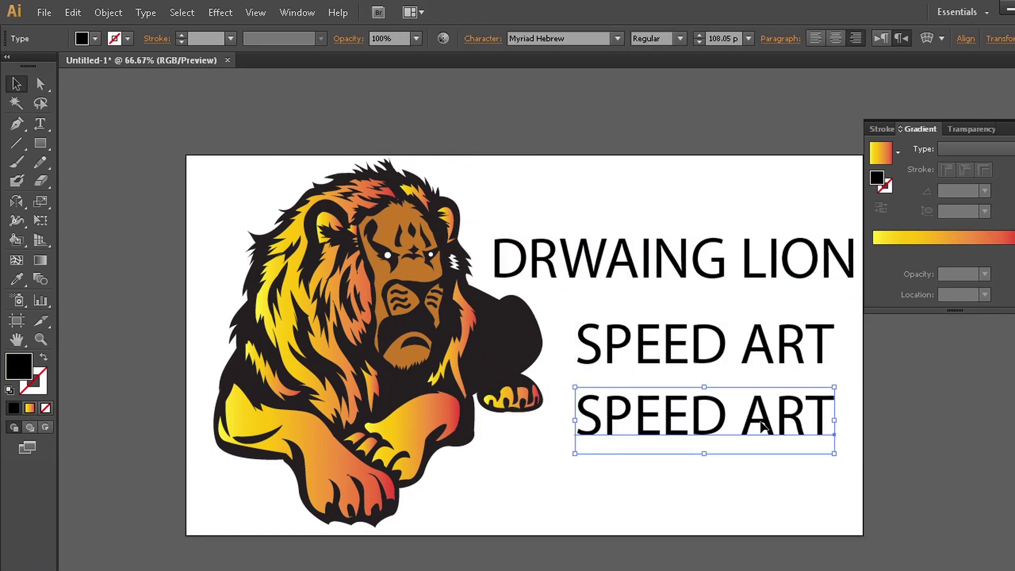
{"action": "type", "text": "VECTOR"}
{"action": "key", "text": "Escape"}
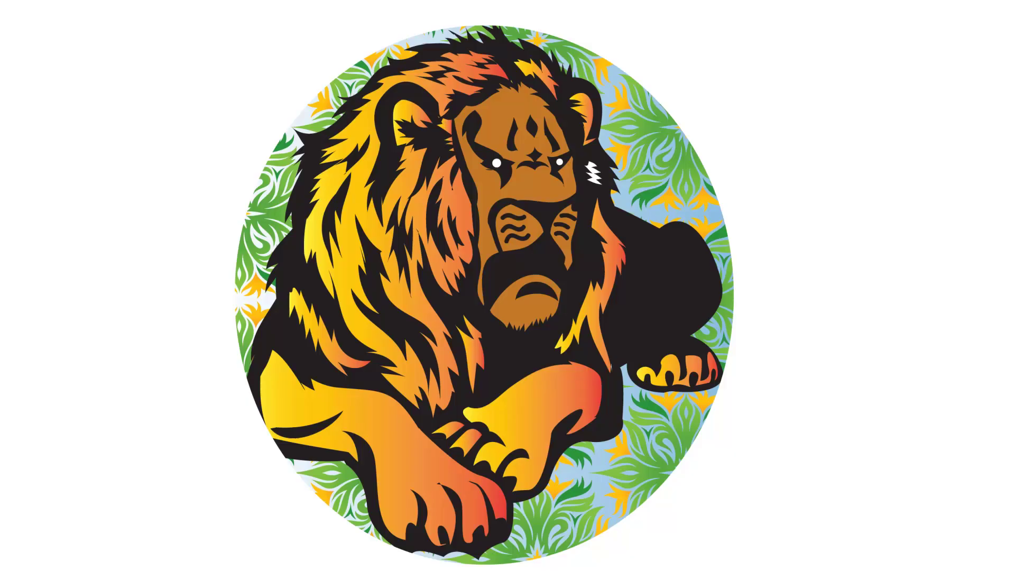